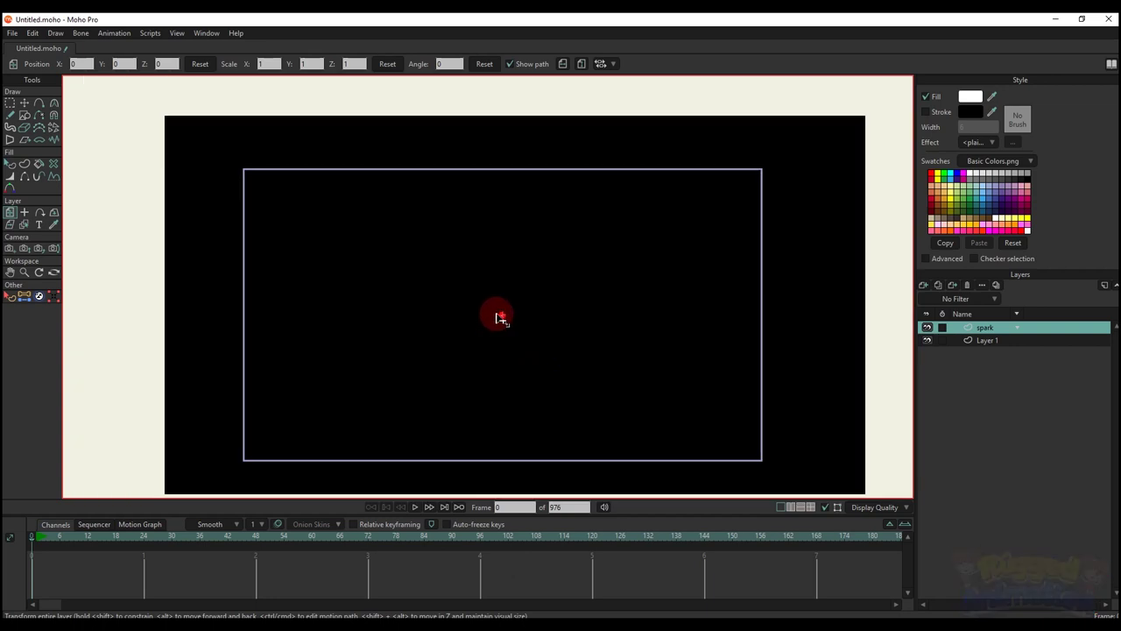
# Step: Centre the spark dot on the canvas by setting its points' position to X 0 and Y 0
pyautogui.press('q')
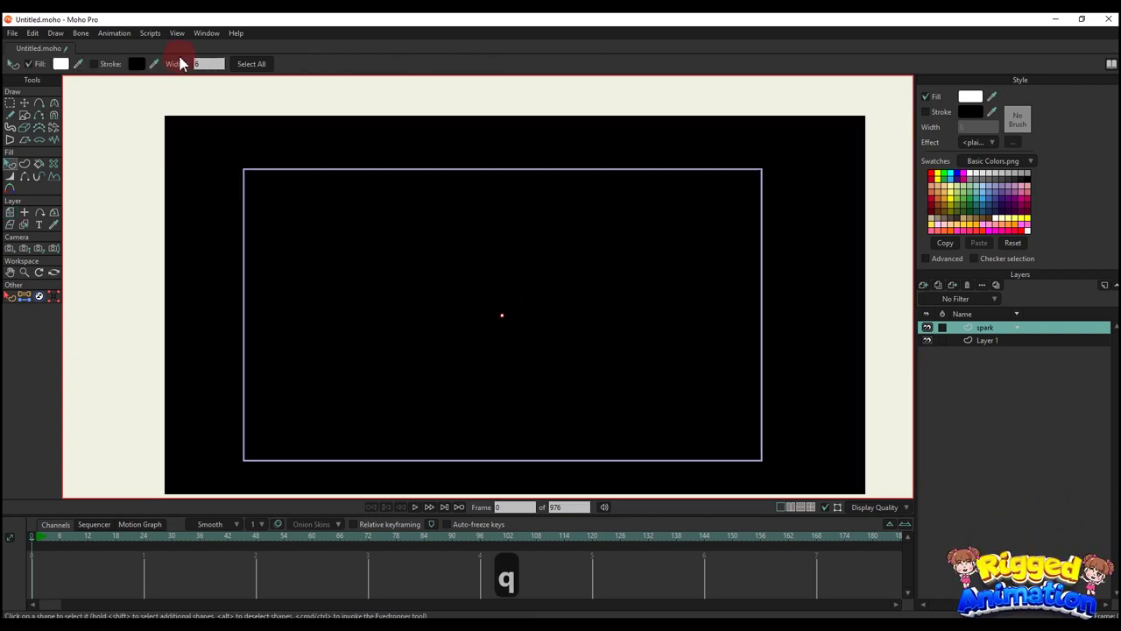
pyautogui.click(543, 245)
pyautogui.press('t')
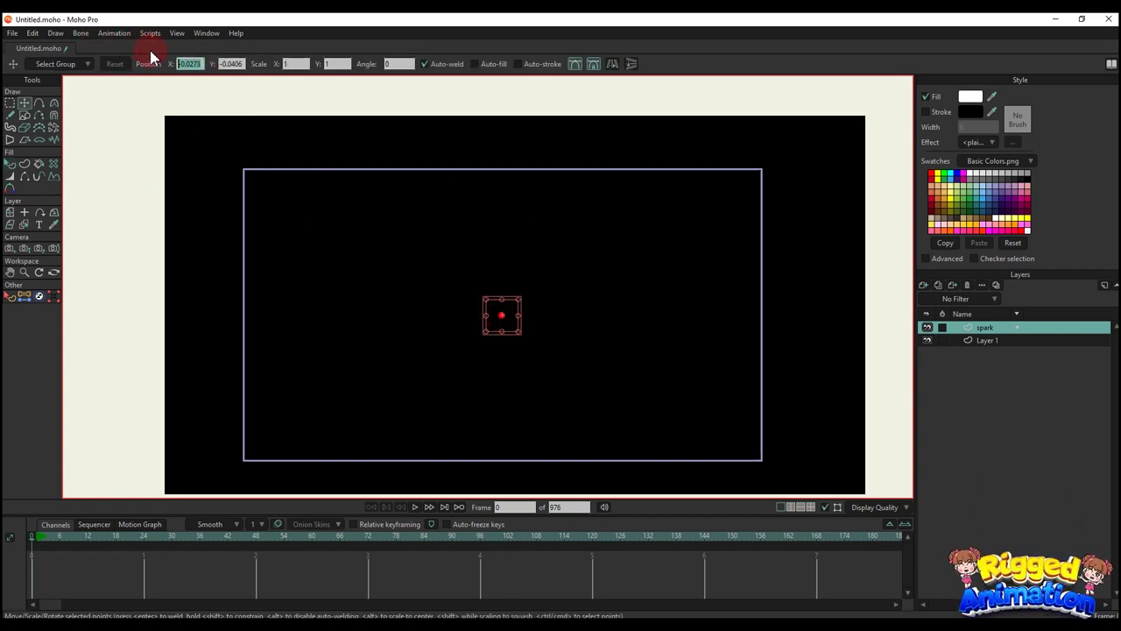
pyautogui.click(229, 64)
pyautogui.press('BackSpace')
pyautogui.press('BackSpace')
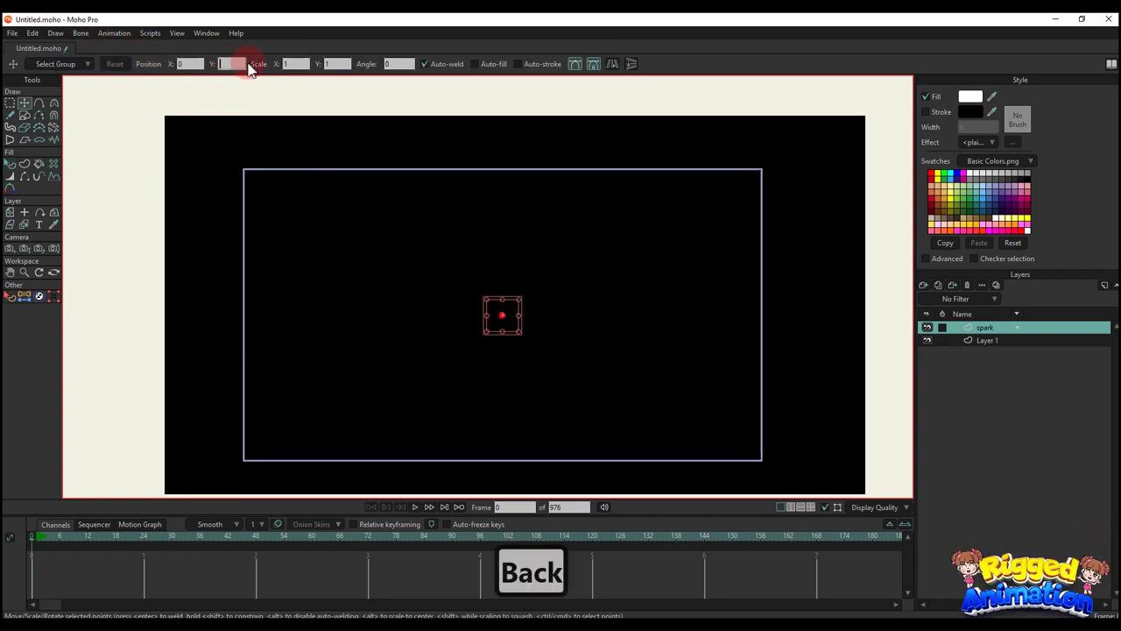
pyautogui.click(296, 63)
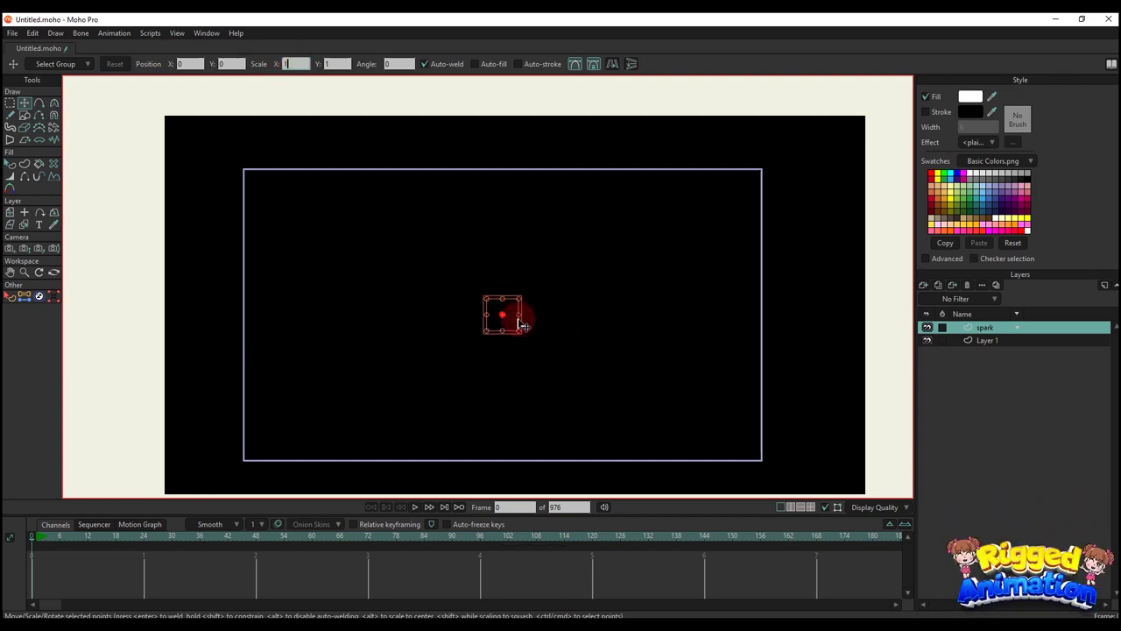
# Step: Scale the spark dot's points down slightly and check its size against the whole canvas
pyautogui.press('q')
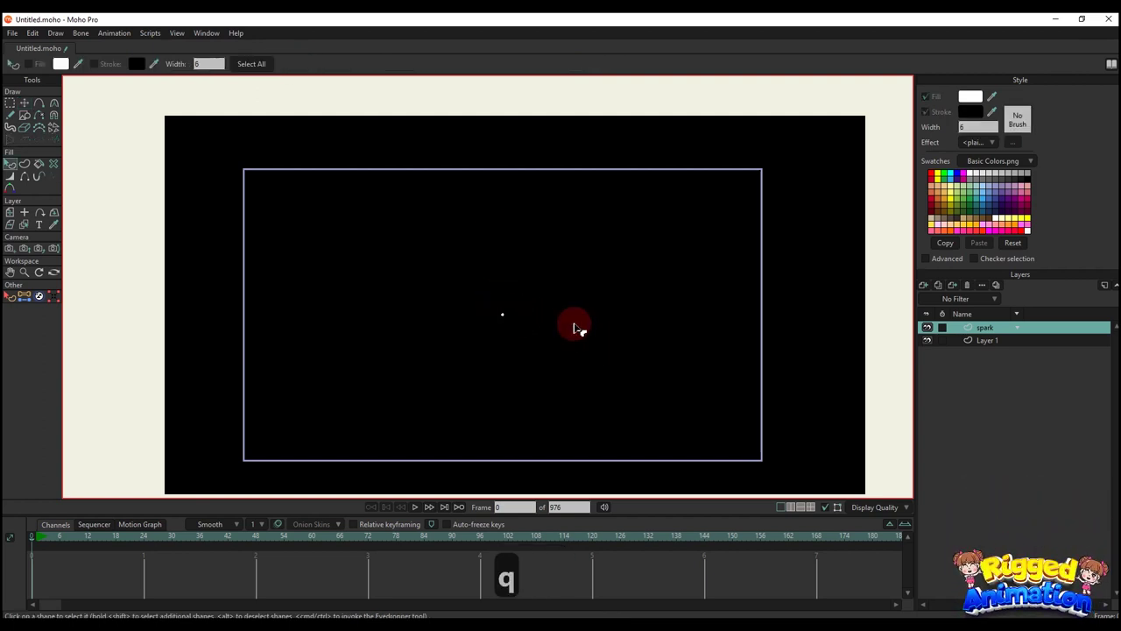
pyautogui.press('g')
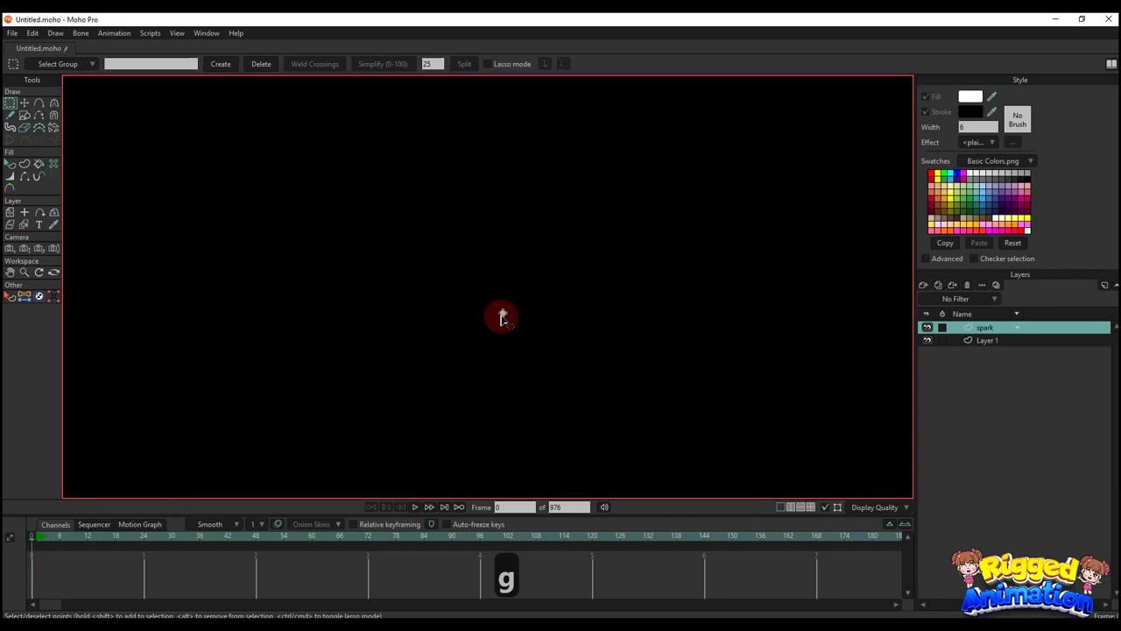
pyautogui.press('t')
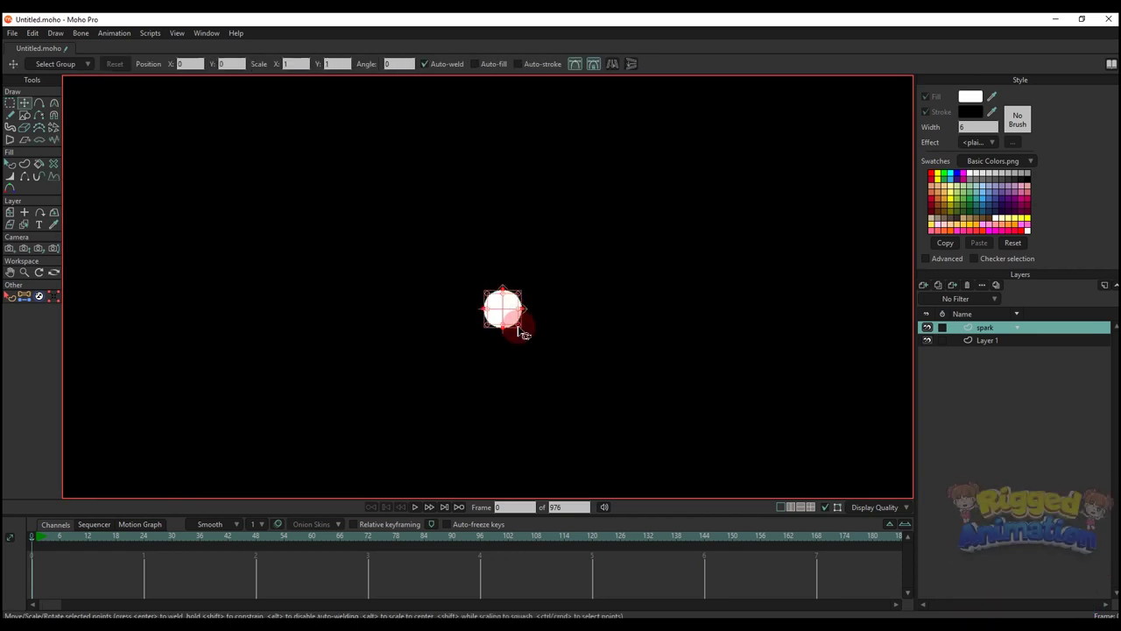
pyautogui.moveTo(520, 327); pyautogui.dragTo(516, 323)
pyautogui.press('q')
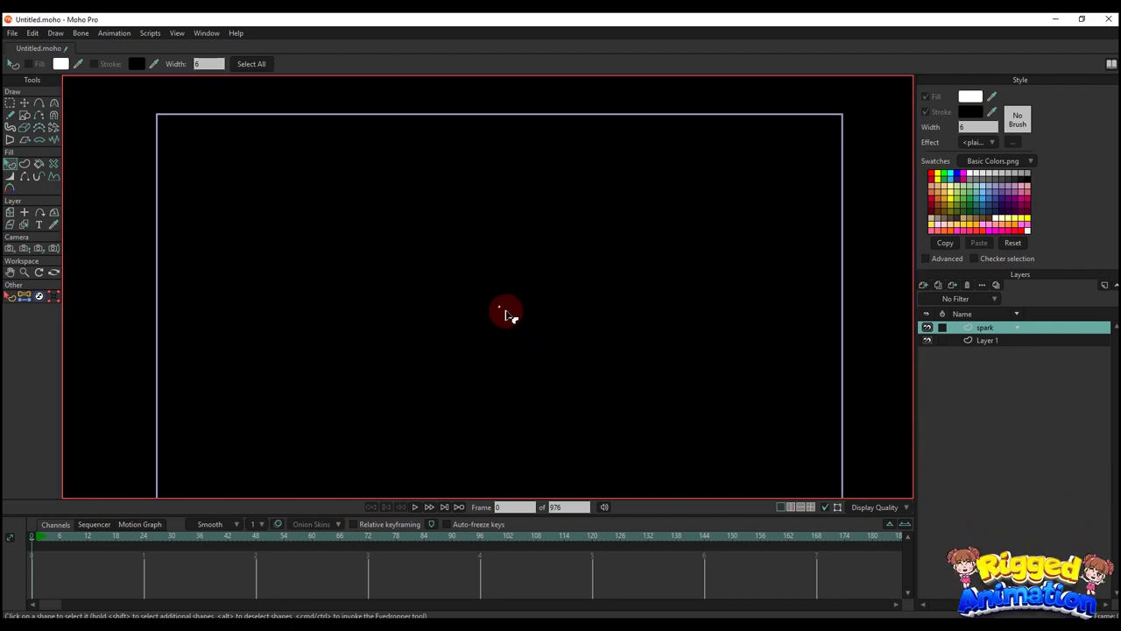
pyautogui.press('t')
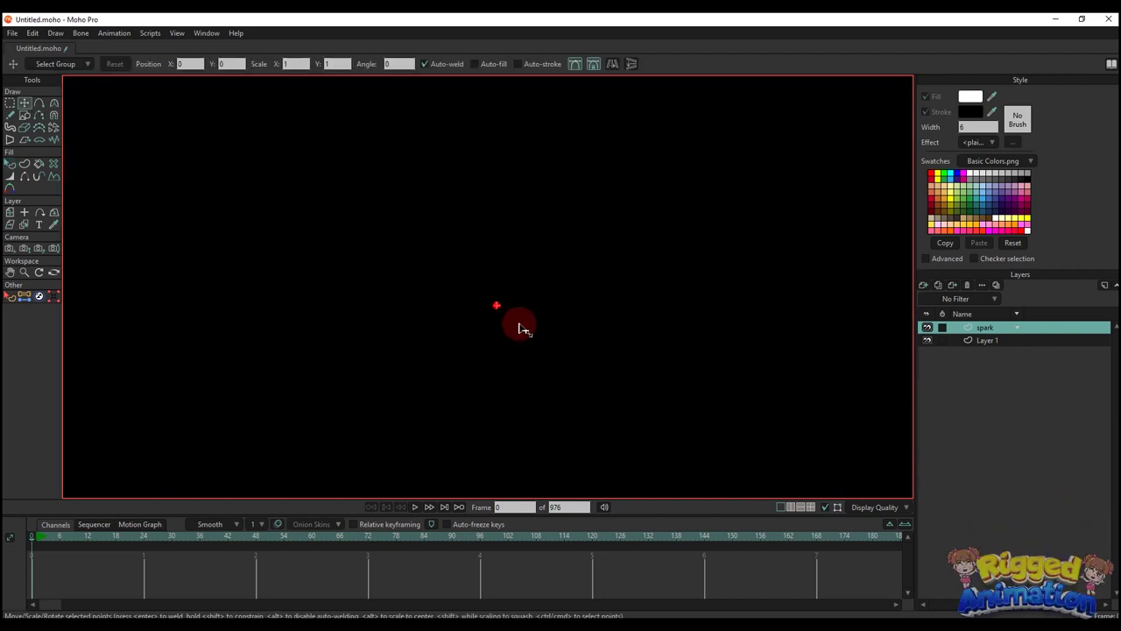
pyautogui.press('q')
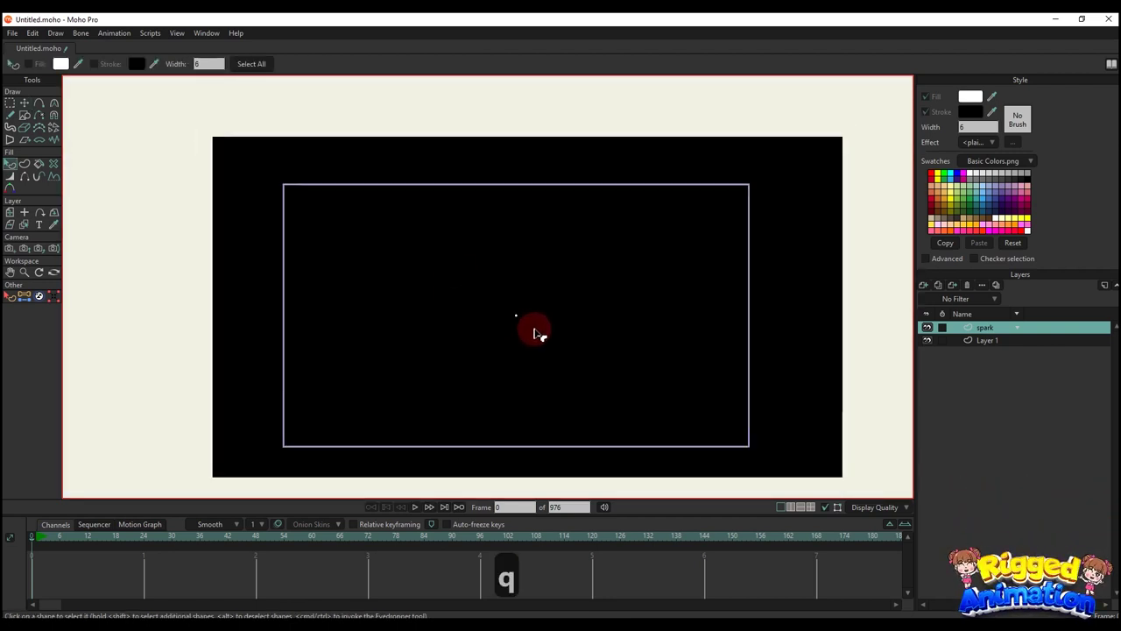
# Step: Add a particle layer, place the spark layer inside it, and select the particle layer
pyautogui.click(924, 285)
pyautogui.click(968, 381)
pyautogui.click(988, 342)
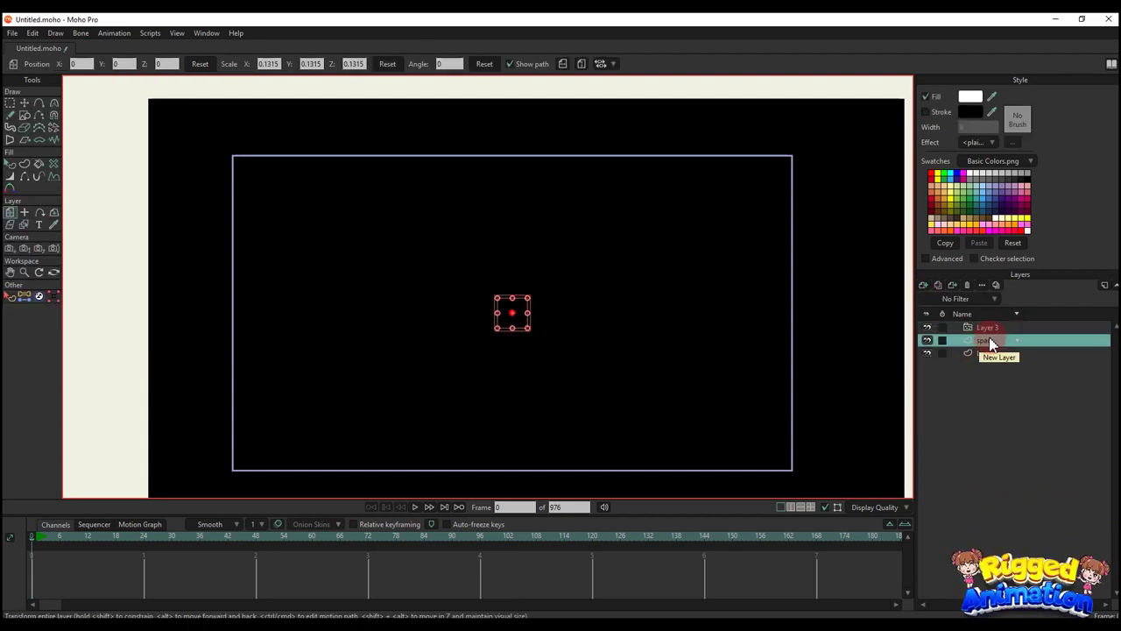
pyautogui.click(958, 328)
pyautogui.click(987, 327)
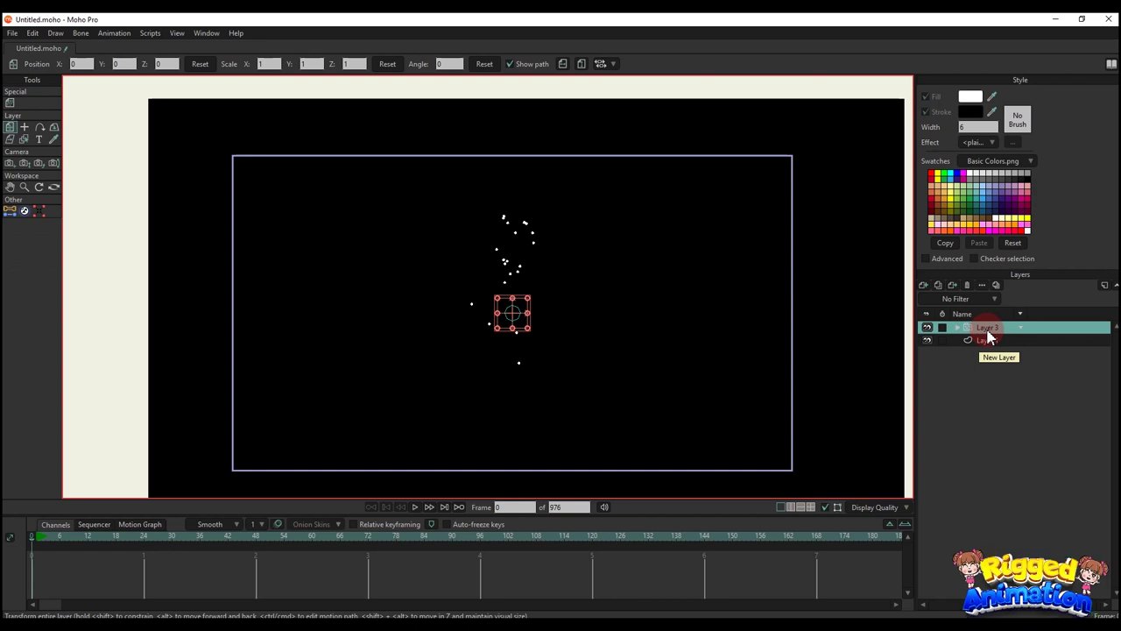
# Step: Play the animation and set both the particle count and the preview particles to 50
pyautogui.press('space')
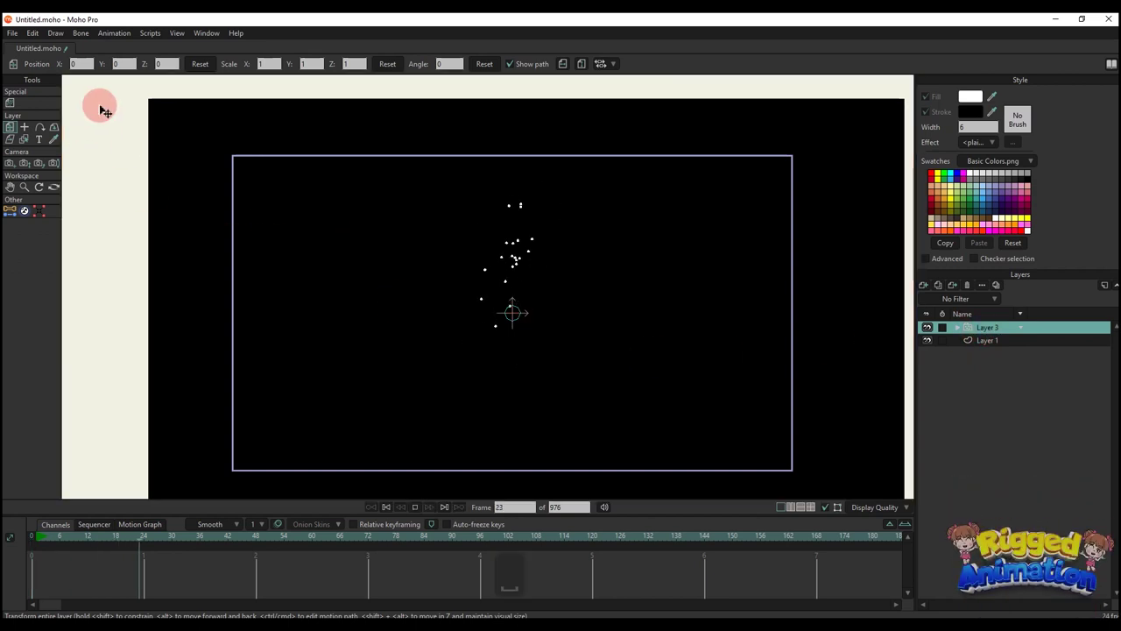
pyautogui.click(7, 105)
pyautogui.click(104, 65)
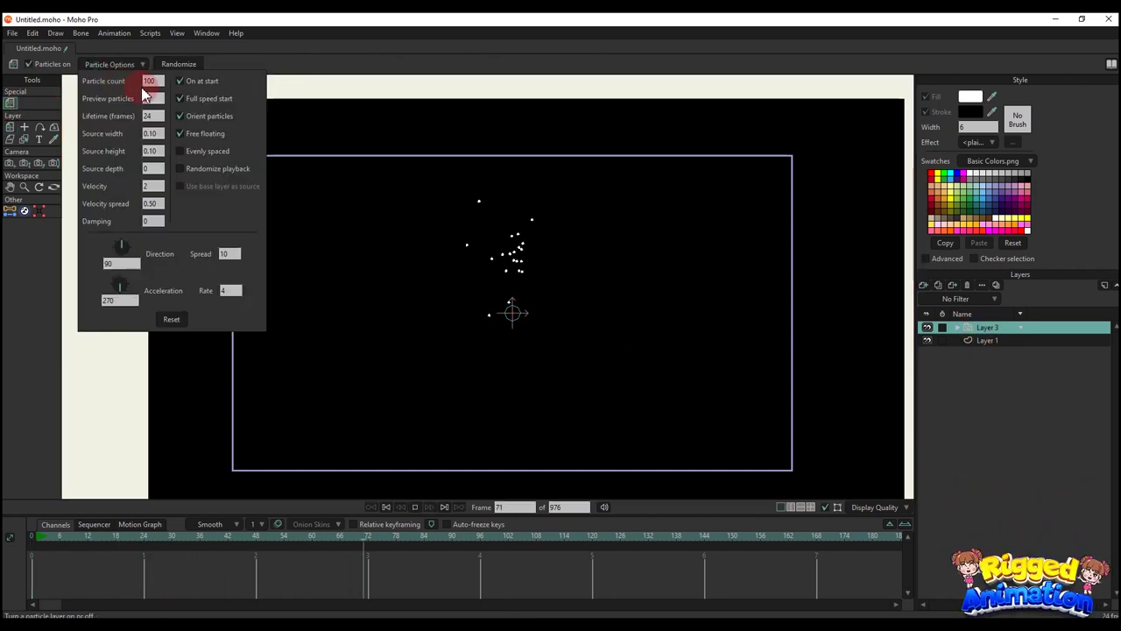
pyautogui.write('5')
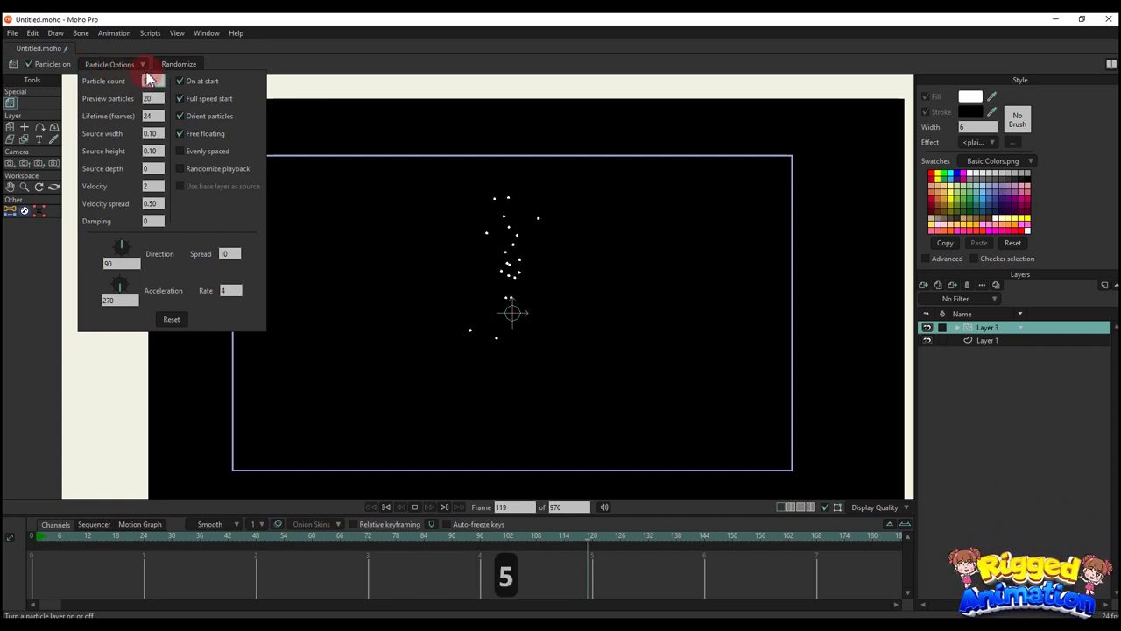
pyautogui.write('050')
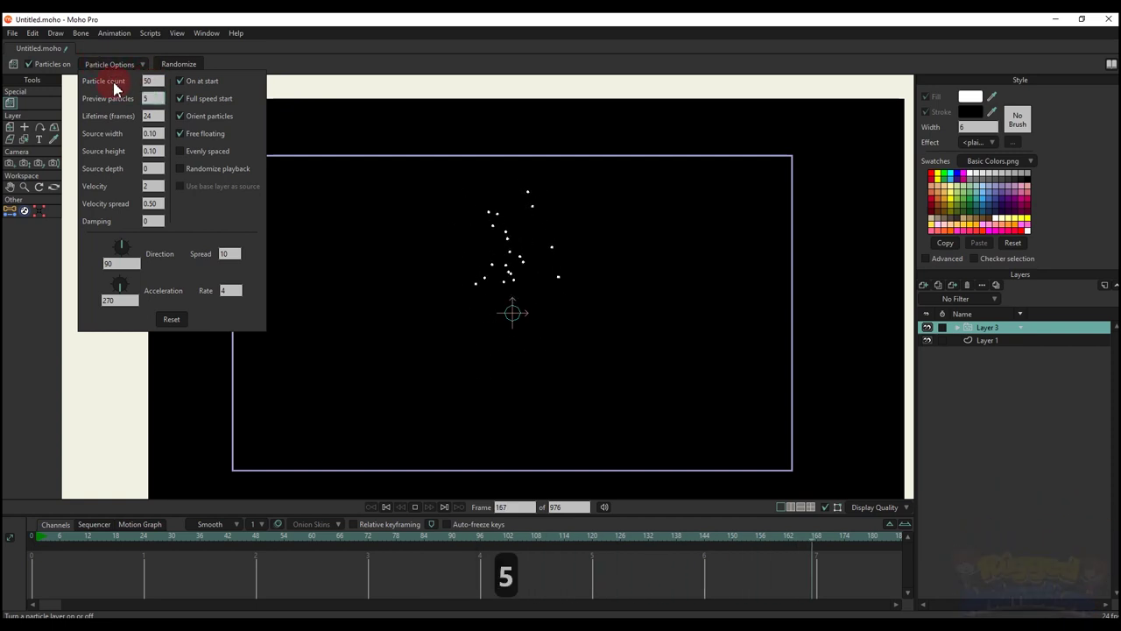
# Step: Set the particles' source width, source height, source depth and velocity to 0
pyautogui.click(159, 116)
pyautogui.press('Tab')
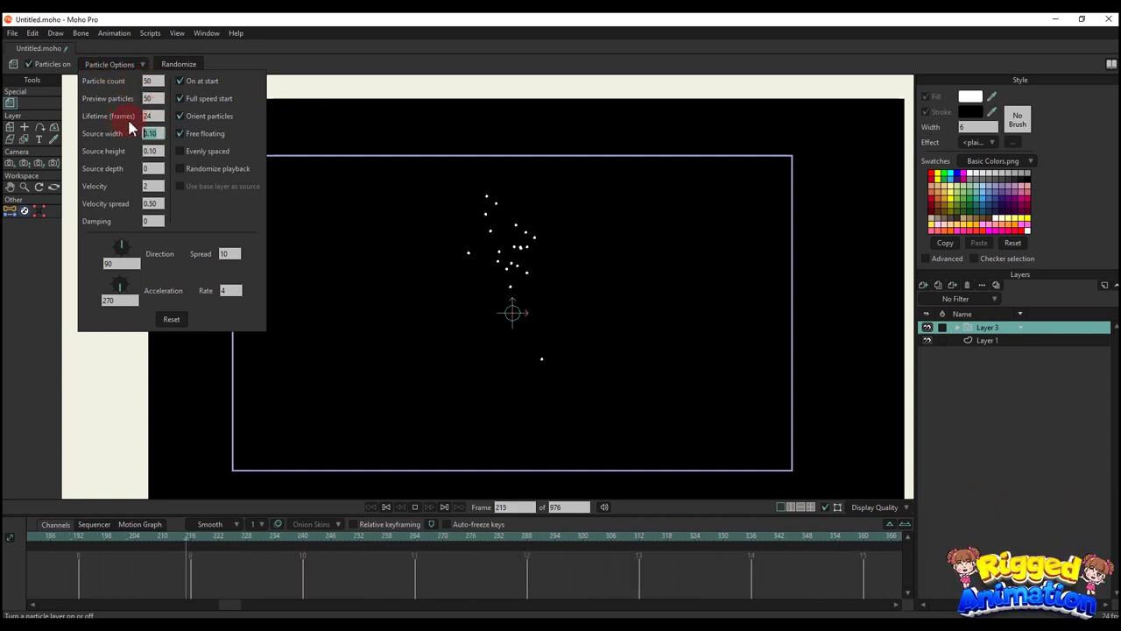
pyautogui.write('0')
pyautogui.press('Tab')
pyautogui.write('0')
pyautogui.press('Tab')
pyautogui.press('Tab')
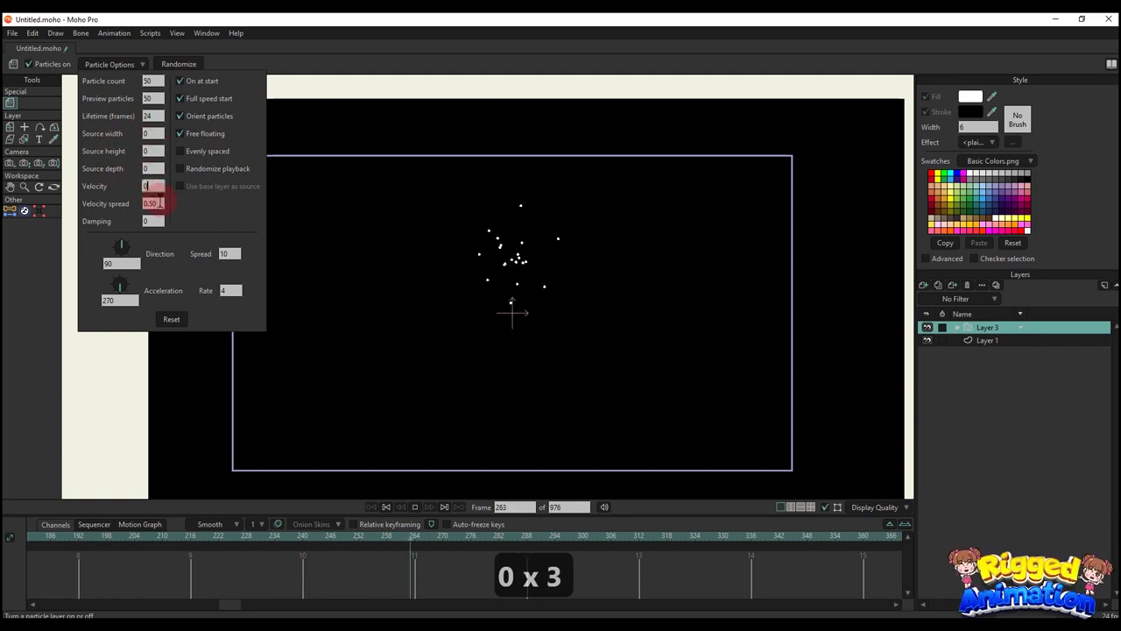
# Step: Set the particles' velocity spread, direction, spread, acceleration and rate to 0
pyautogui.doubleClick(118, 263)
pyautogui.write('0')
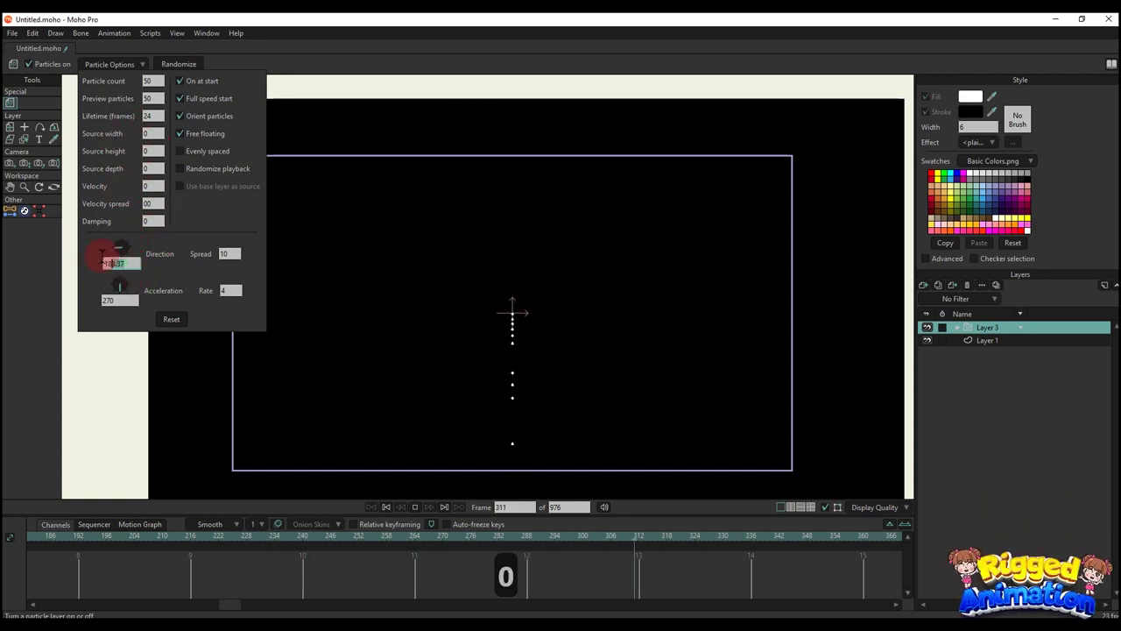
pyautogui.doubleClick(120, 299)
pyautogui.write('0')
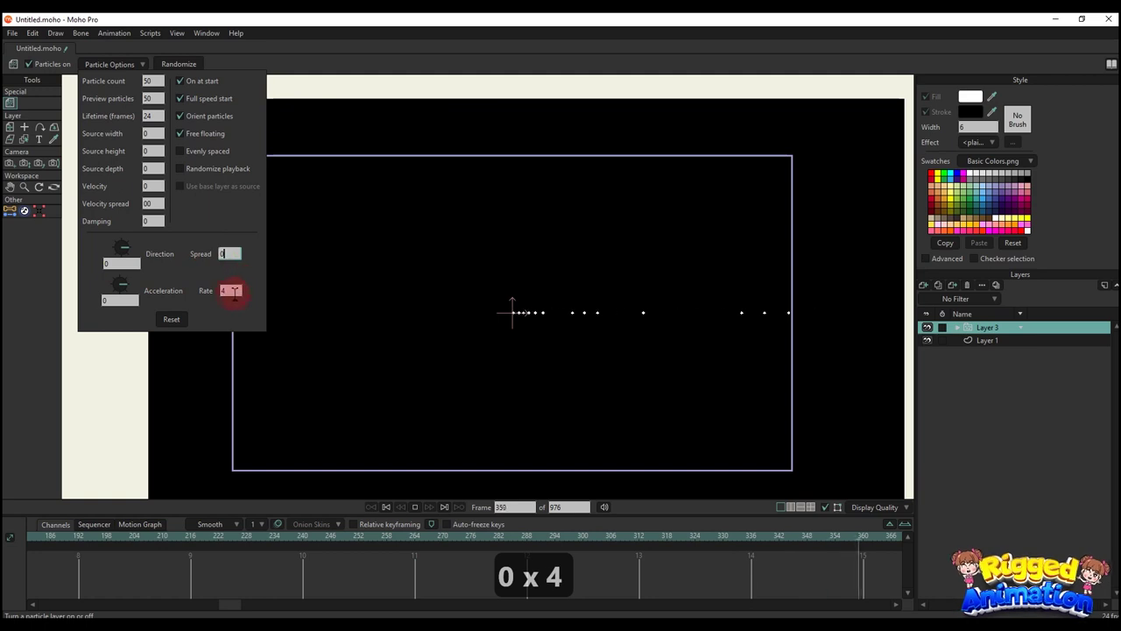
pyautogui.doubleClick(232, 290)
pyautogui.write('0')
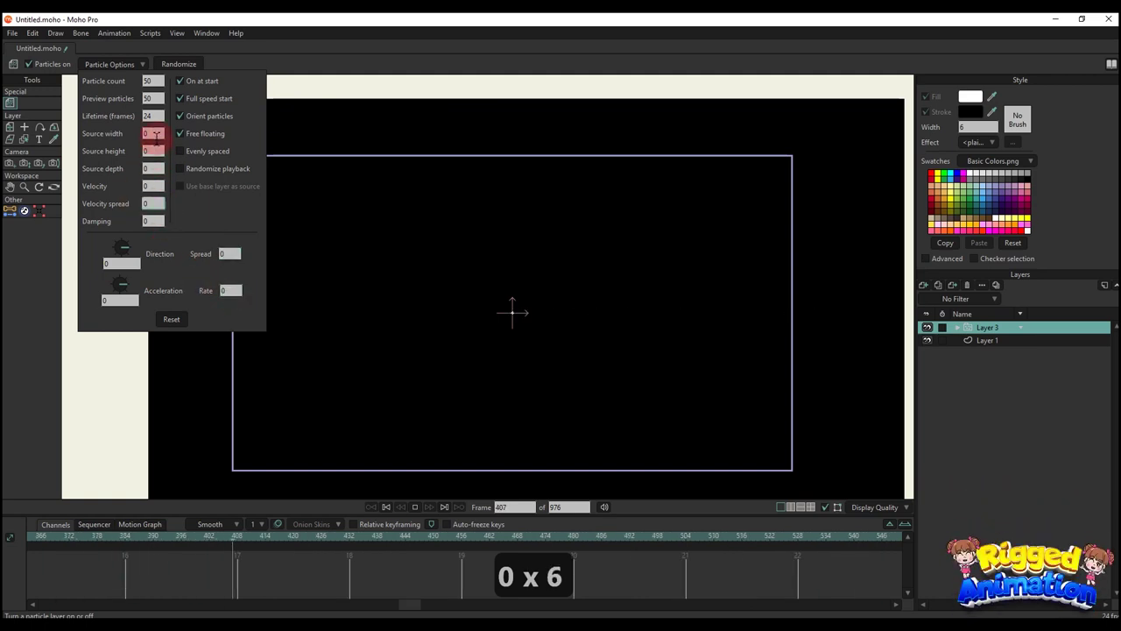
# Step: Enlarge the particle source area to a width of 4.75 and a height of 3
pyautogui.click(152, 135)
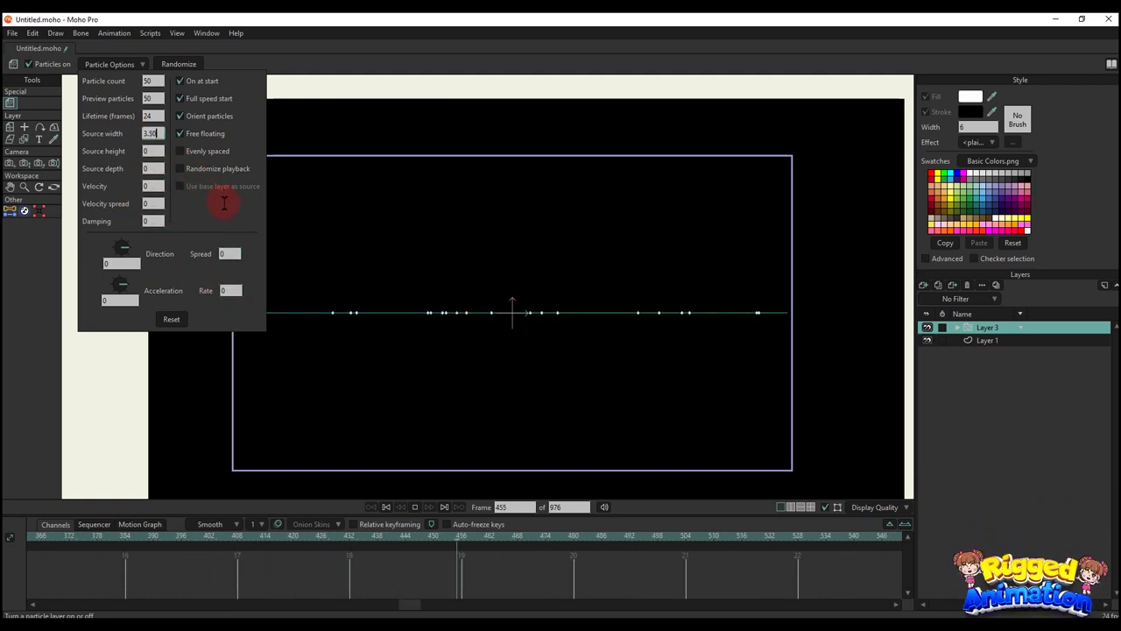
pyautogui.scroll(-1, 423, 210)
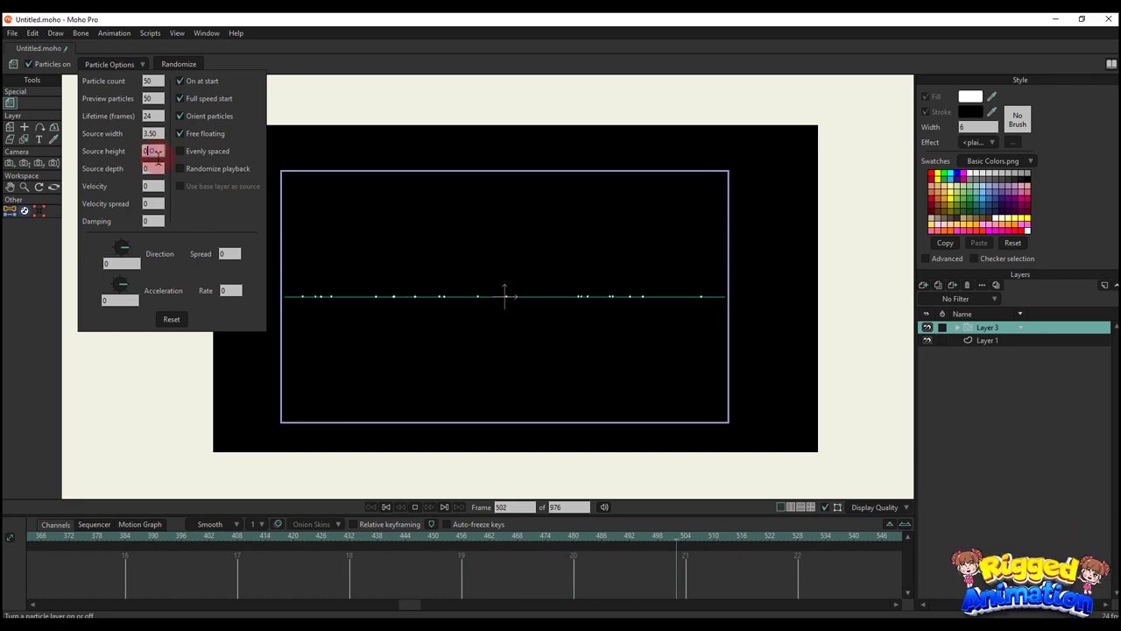
pyautogui.write('3')
pyautogui.press('Return')
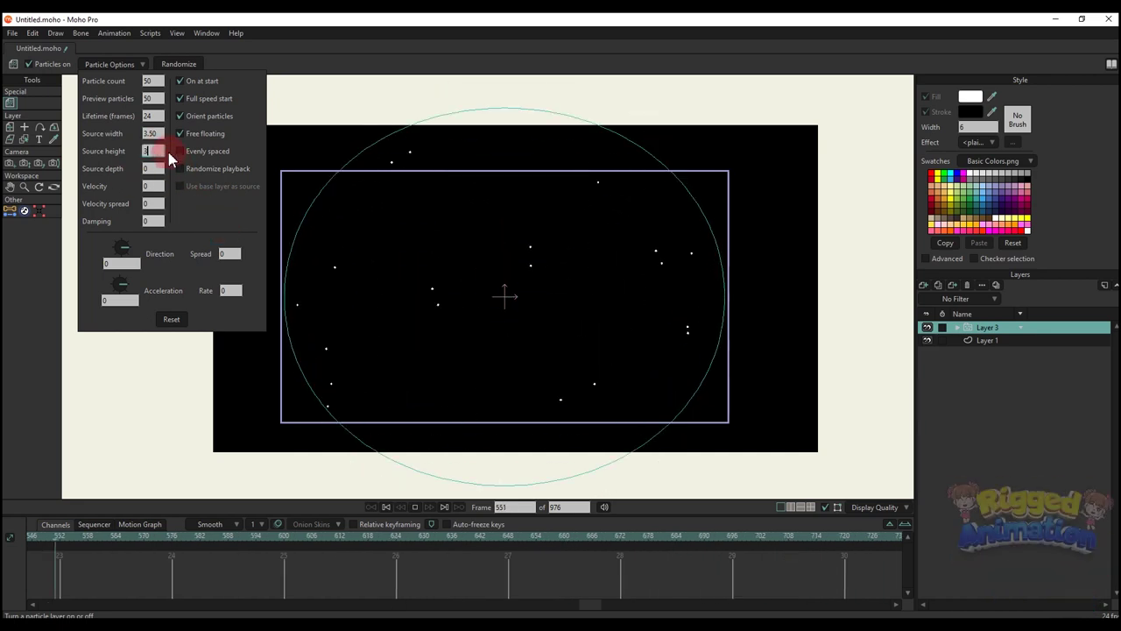
pyautogui.click(153, 133)
pyautogui.write('4.75')
pyautogui.press('Return')
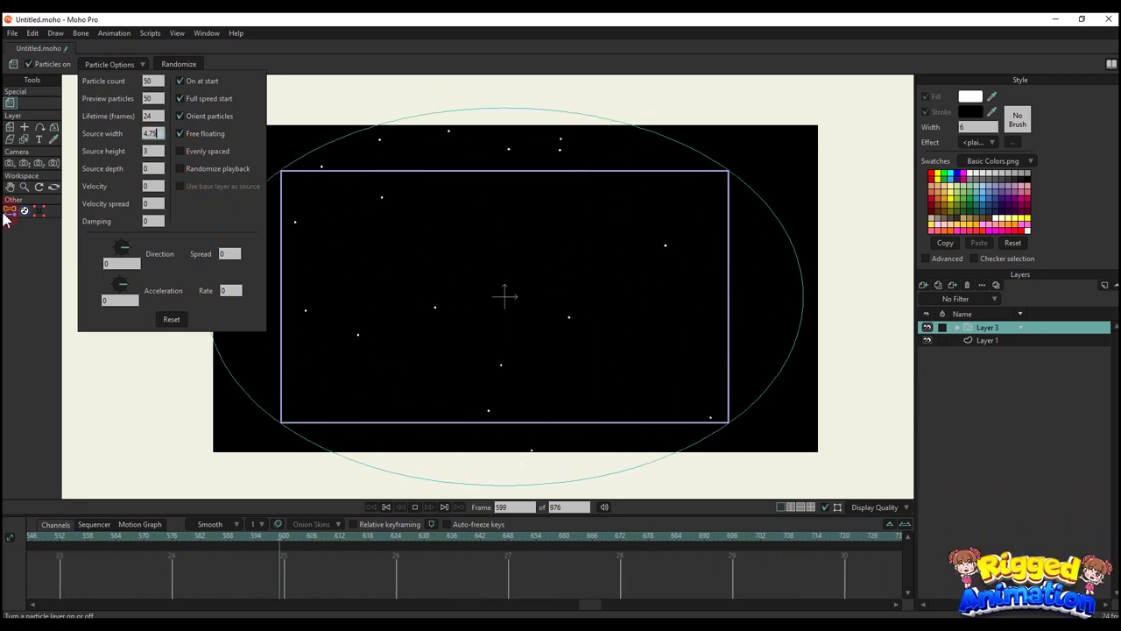
# Step: Set the animation's end to frame 48 and play back the scattered particles
pyautogui.click(346, 364)
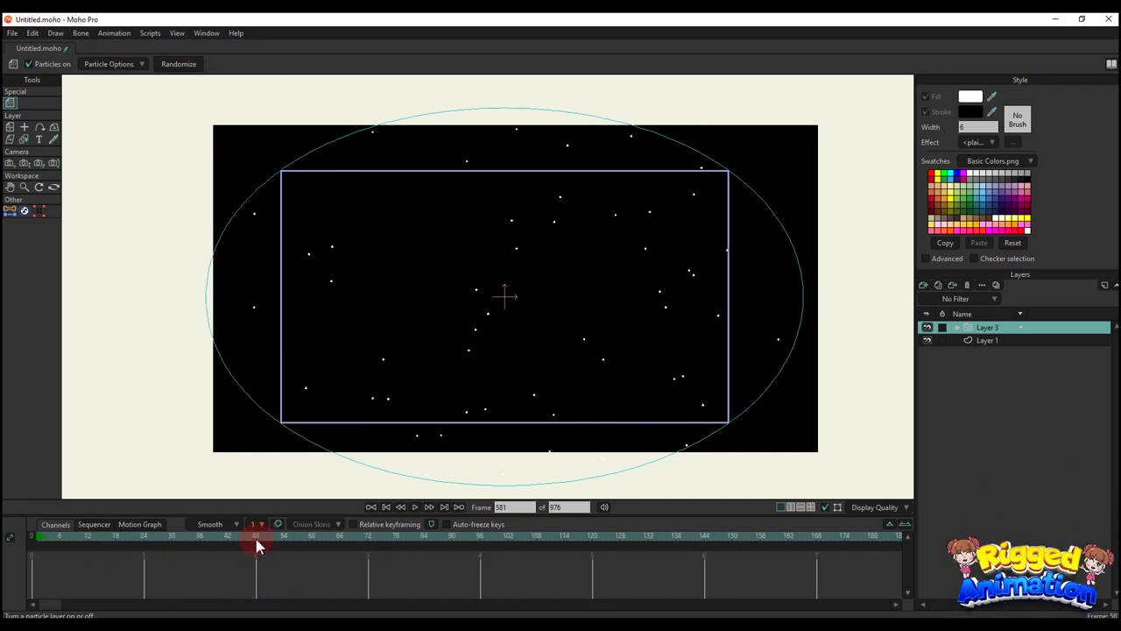
pyautogui.keyDown('alt'); pyautogui.rightClick(256, 538); pyautogui.keyUp('alt')
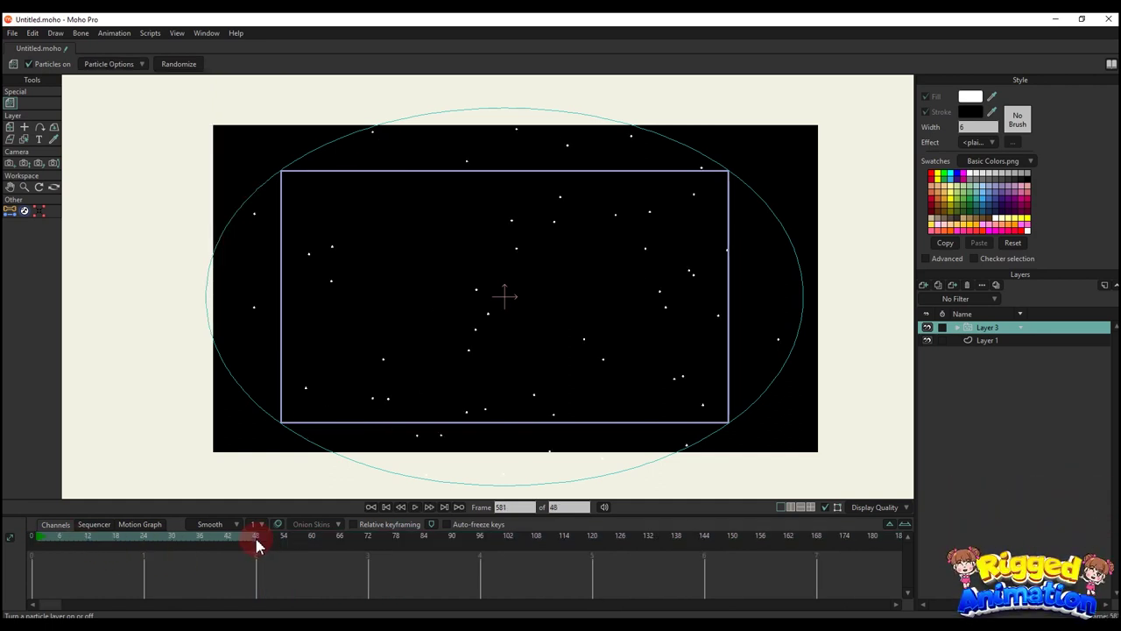
pyautogui.press('space')
pyautogui.scroll(2, 514, 316)
pyautogui.scroll(-1, 515, 315)
pyautogui.click(170, 103)
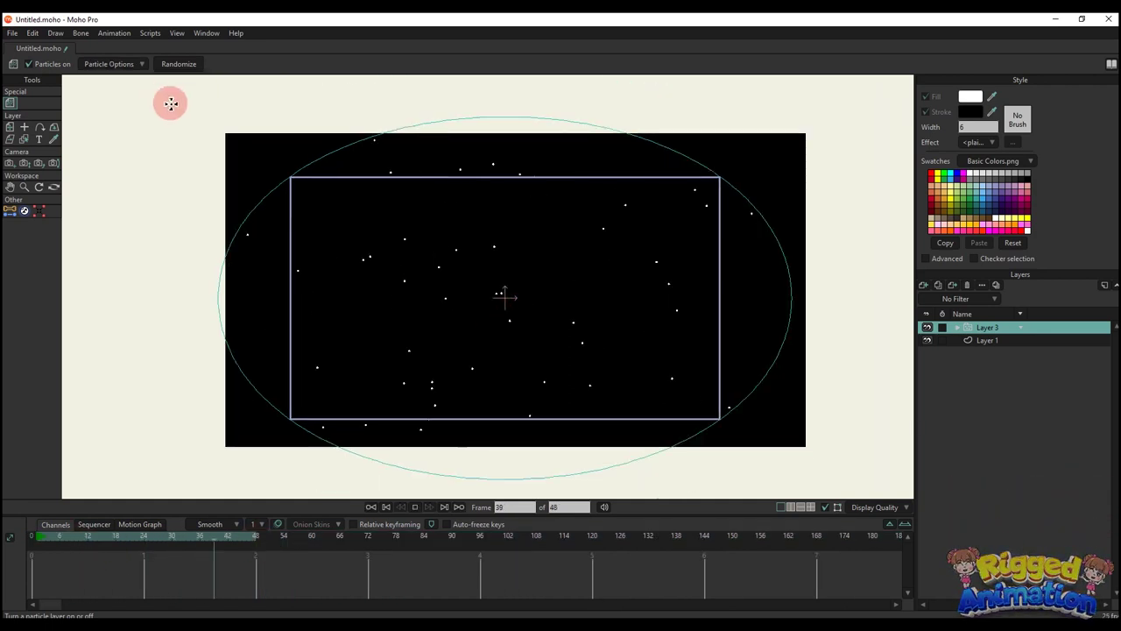
# Step: Set the particles' source depth to 2.25 and check how they spread across the canvas
pyautogui.click(107, 64)
pyautogui.click(149, 168)
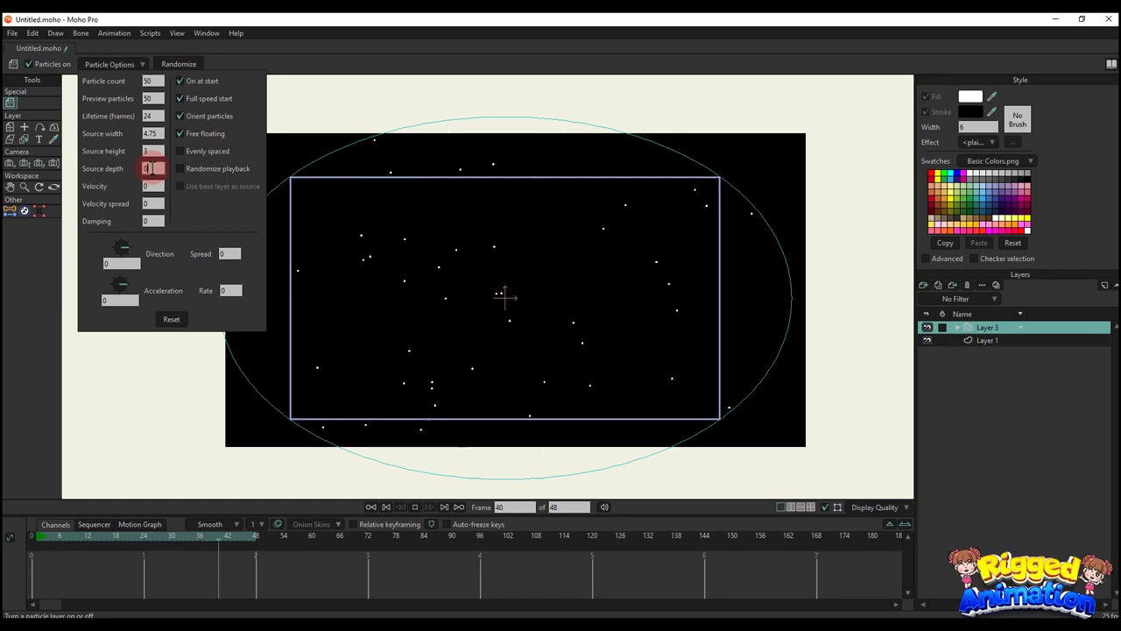
pyautogui.write('1.75')
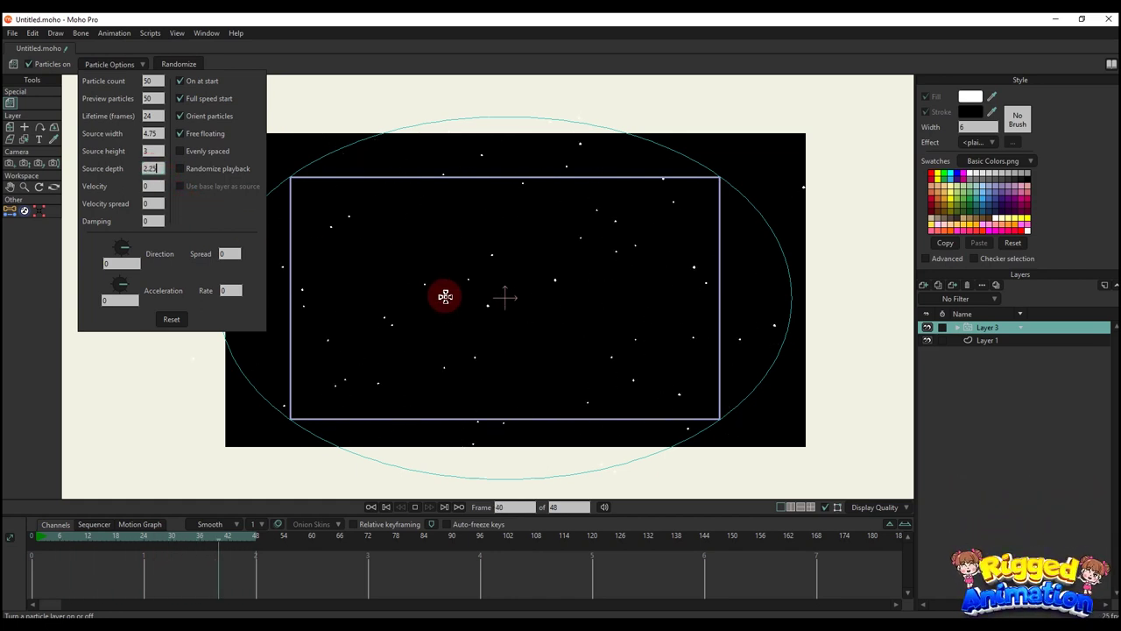
pyautogui.scroll(-2, 652, 335)
pyautogui.click(650, 340)
pyautogui.scroll(1, 650, 340)
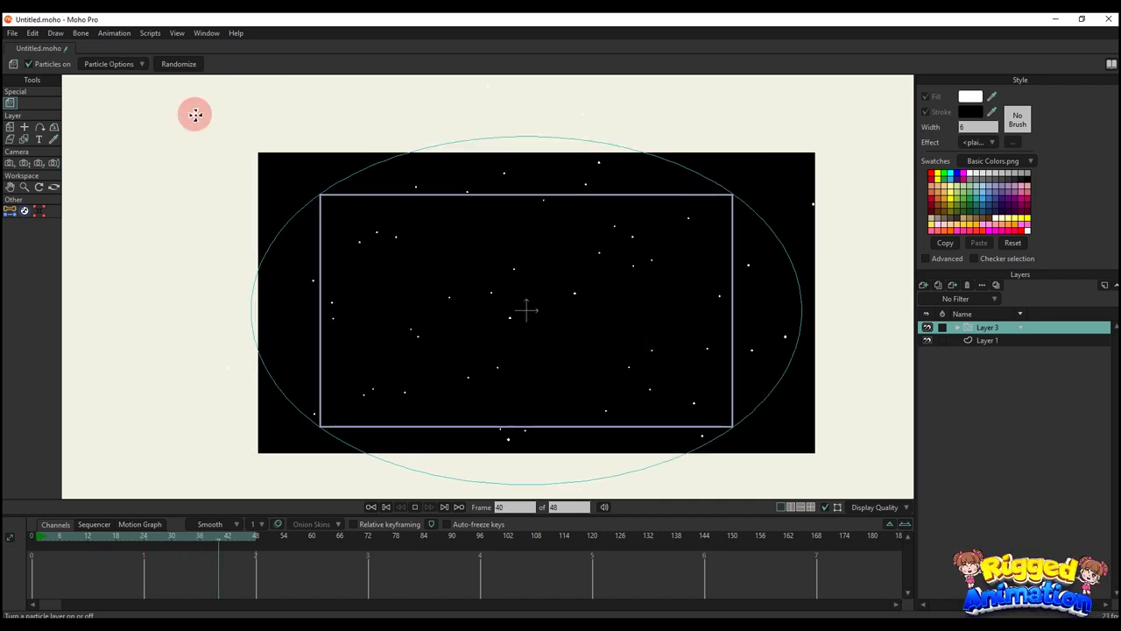
# Step: Adjust the particles' damping, trying values such as 7.50 and 2, and scrub the timeline to check the effect
pyautogui.click(107, 64)
pyautogui.click(161, 221)
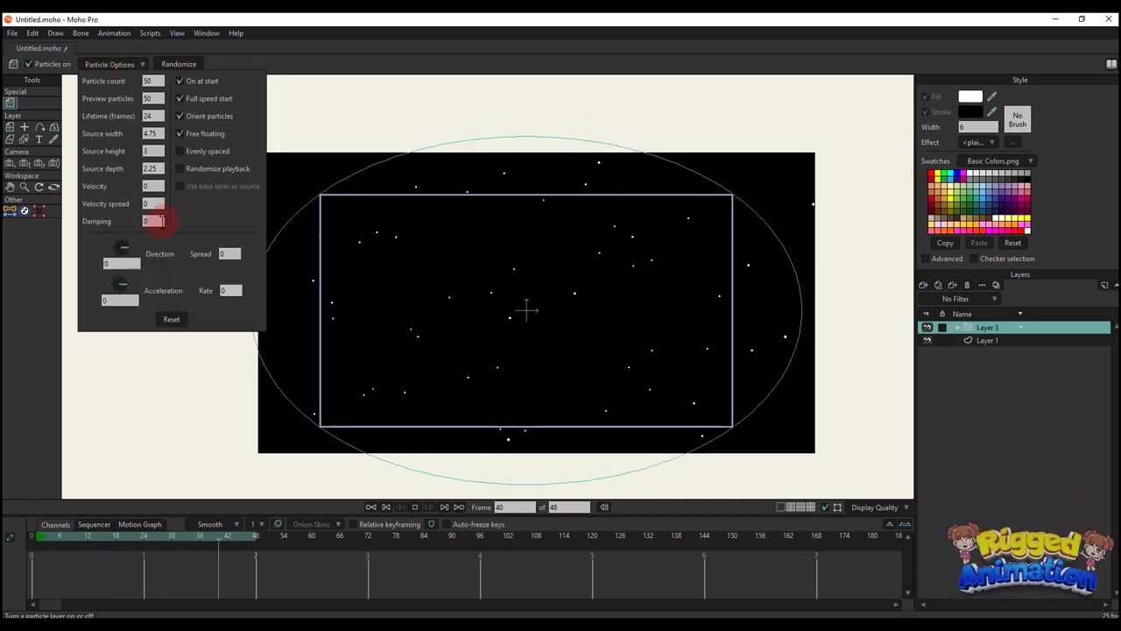
pyautogui.moveTo(205, 260); pyautogui.dragTo(303, 298)
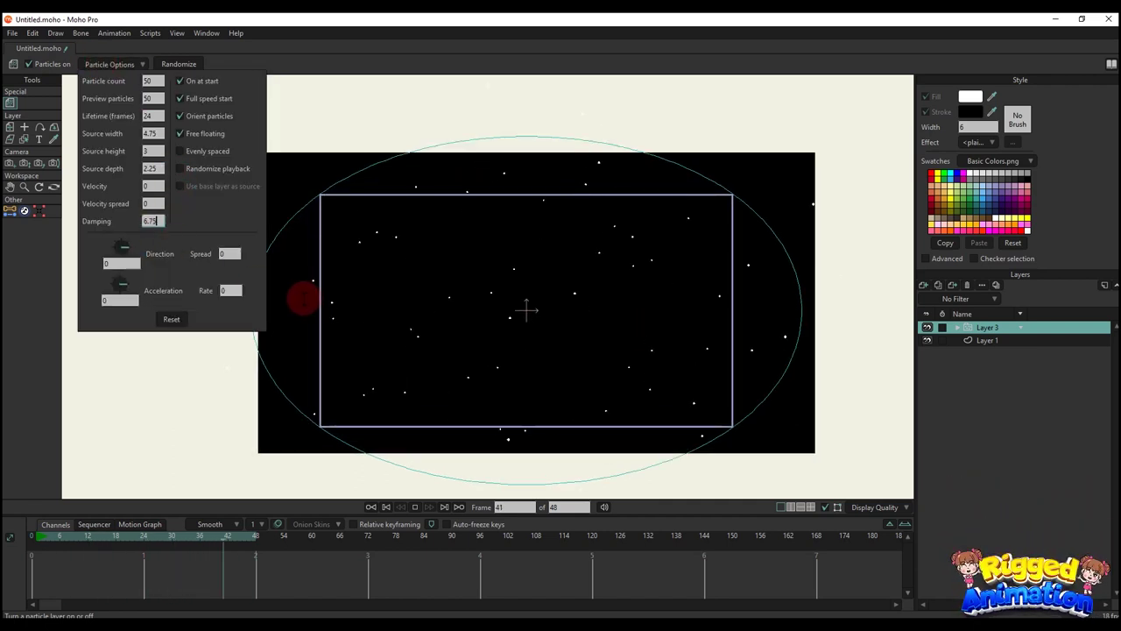
pyautogui.write('7.50')
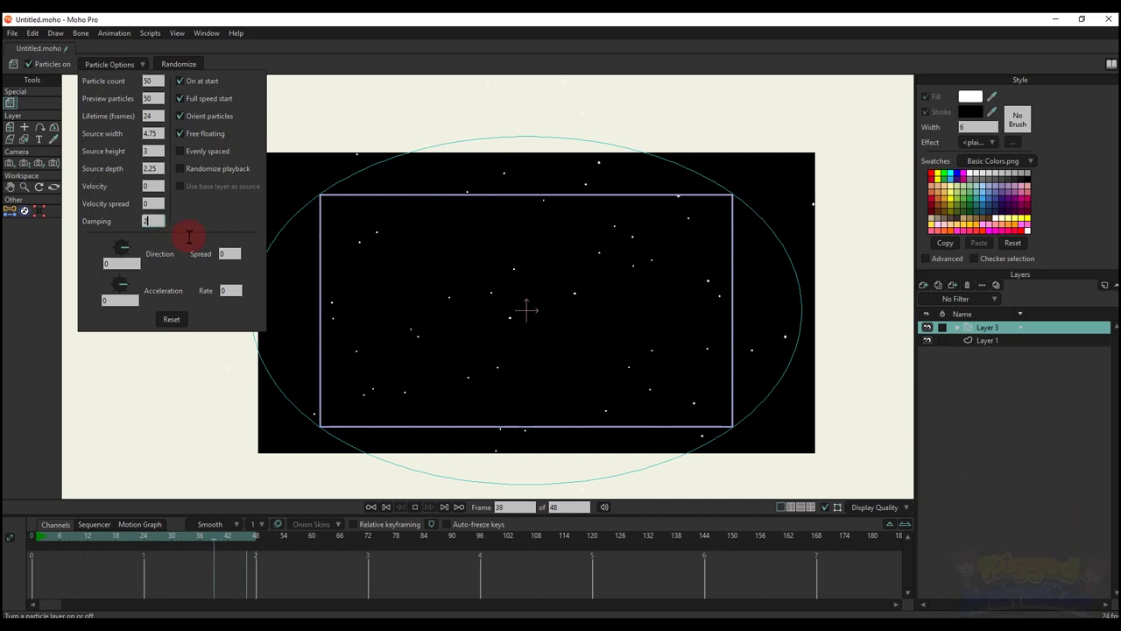
pyautogui.click(69, 544)
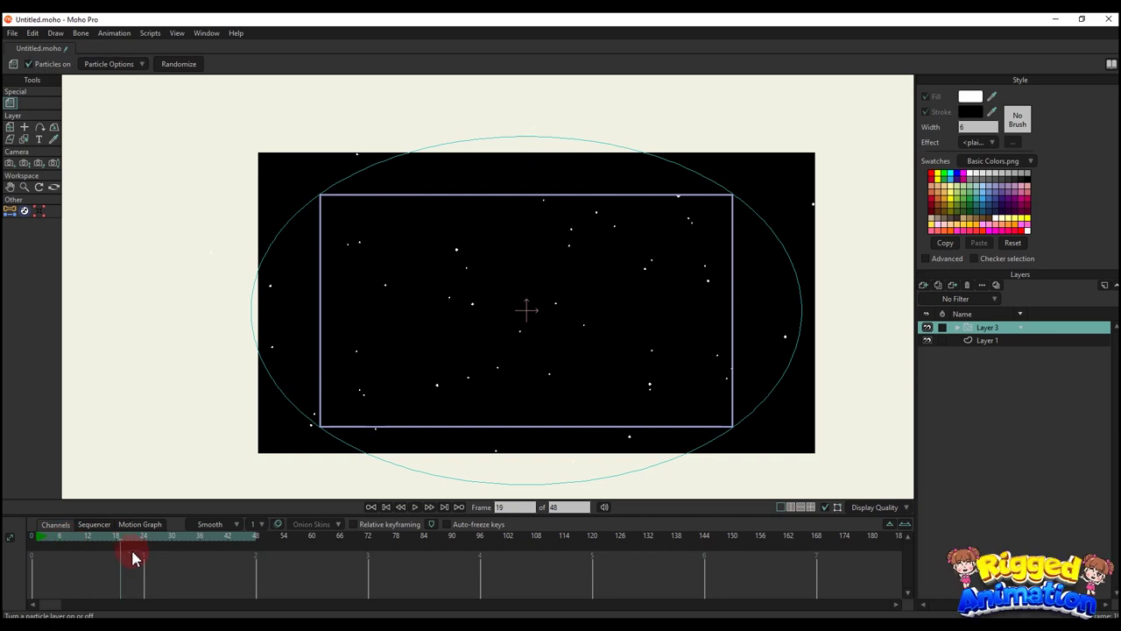
# Step: Play back the scattered particles, inspect them up close, and return to frame 0
pyautogui.scroll(3, 637, 319)
pyautogui.scroll(-1, 636, 318)
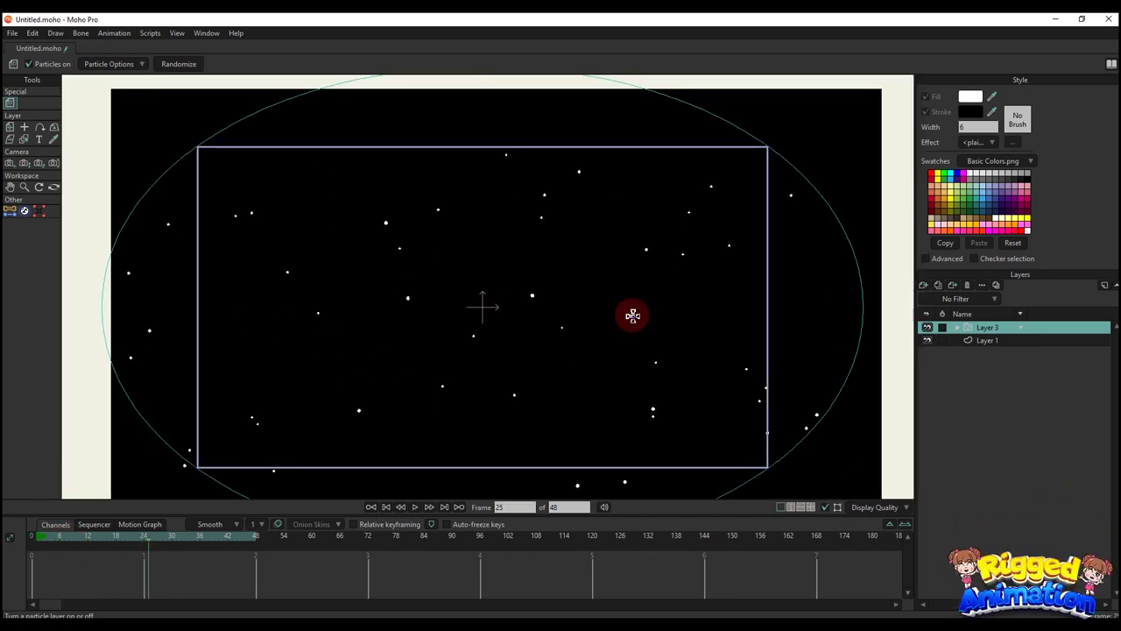
pyautogui.moveTo(634, 317); pyautogui.dragTo(624, 300)
pyautogui.press('space')
pyautogui.click(30, 536)
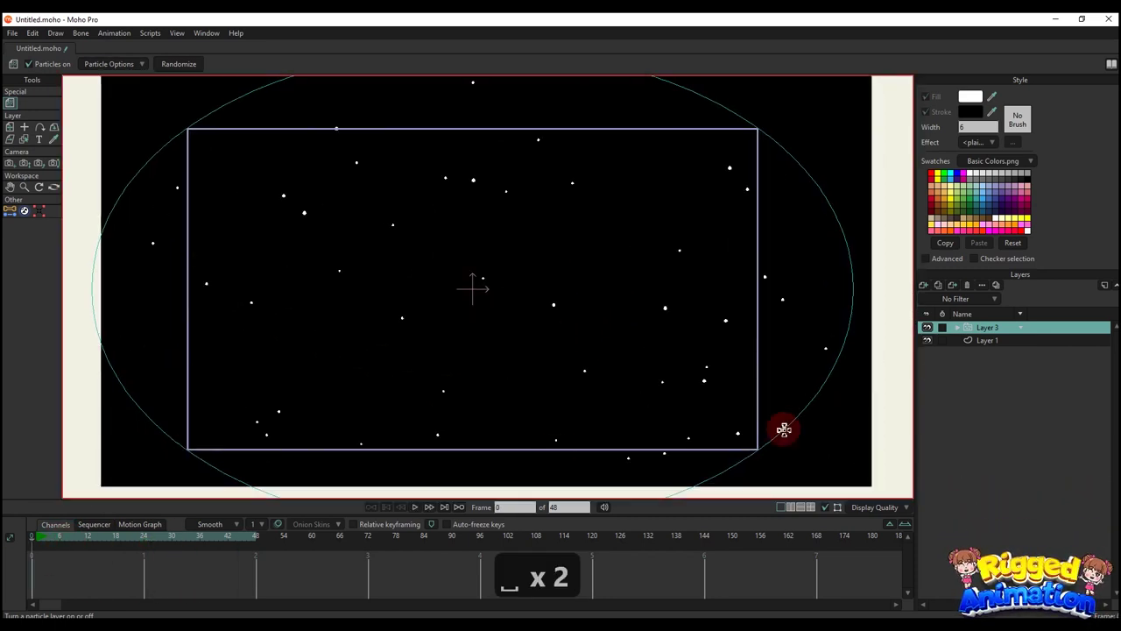
# Step: Shrink the white dot on the spark layer inside the particle layer, then reselect the particle layer
pyautogui.click(958, 327)
pyautogui.click(993, 340)
pyautogui.scroll(5, 464, 289)
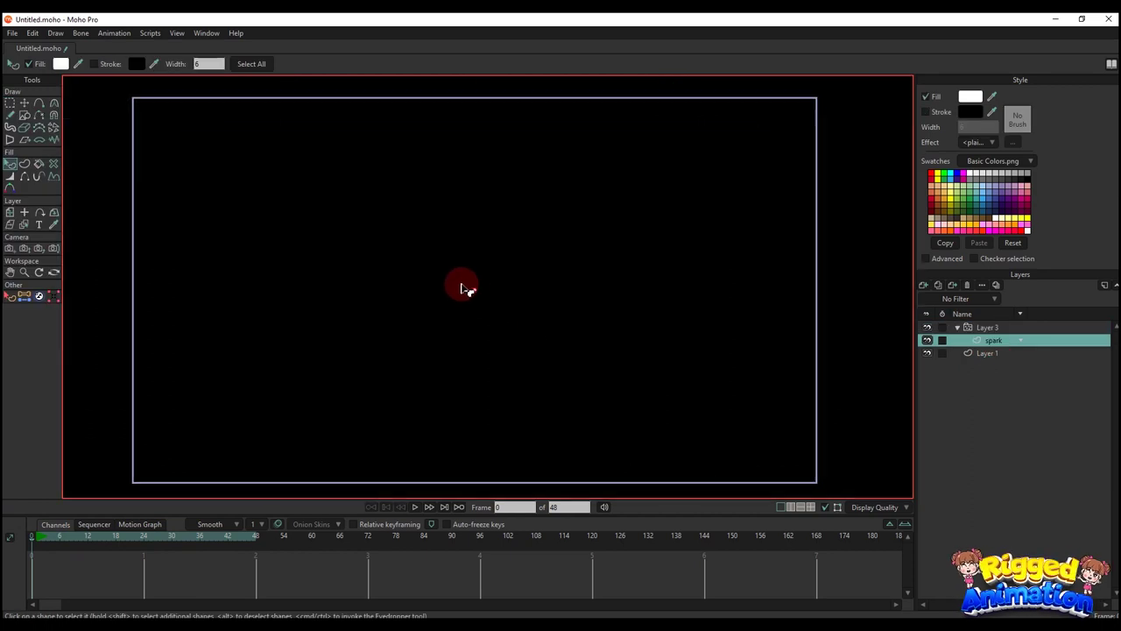
pyautogui.press('g')
pyautogui.moveTo(463, 282); pyautogui.dragTo(503, 313)
pyautogui.press('t')
pyautogui.click(988, 327)
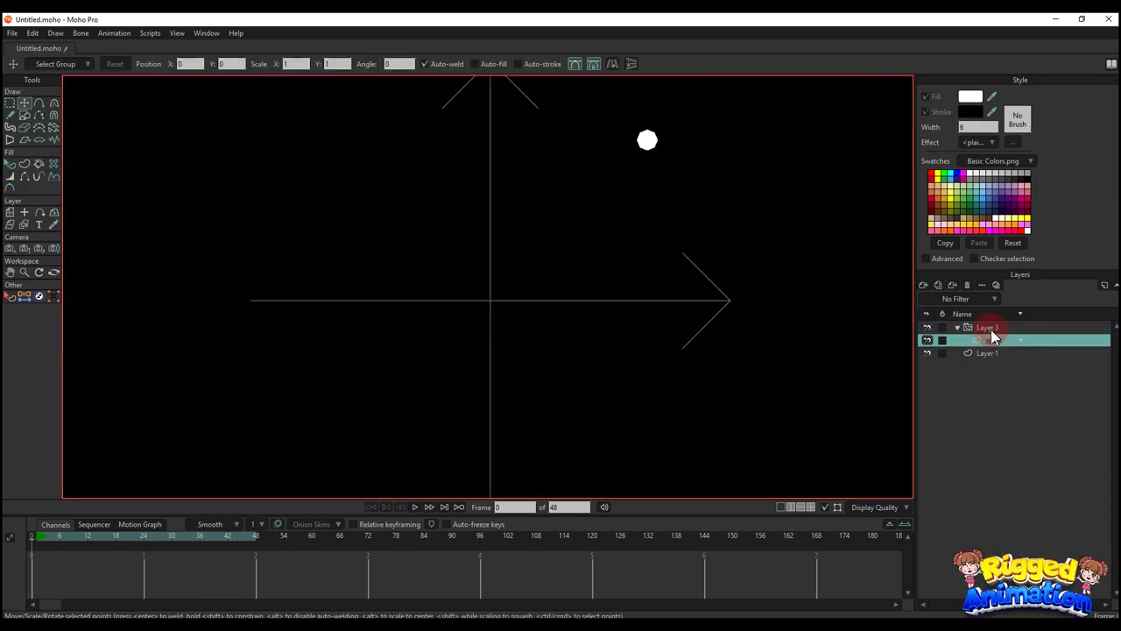
# Step: Play back the particle layer to check the resized sparks across the whole canvas
pyautogui.scroll(-5, 630, 255)
pyautogui.scroll(-6, 630, 255)
pyautogui.press('space')
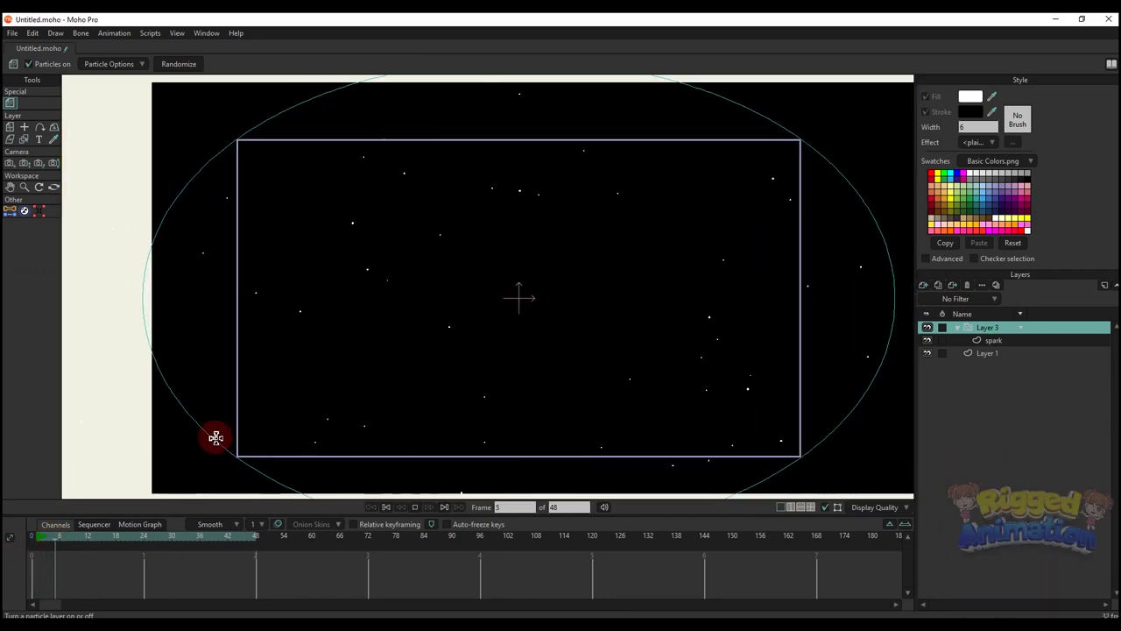
pyautogui.scroll(-1, 404, 364)
pyautogui.scroll(1, 477, 317)
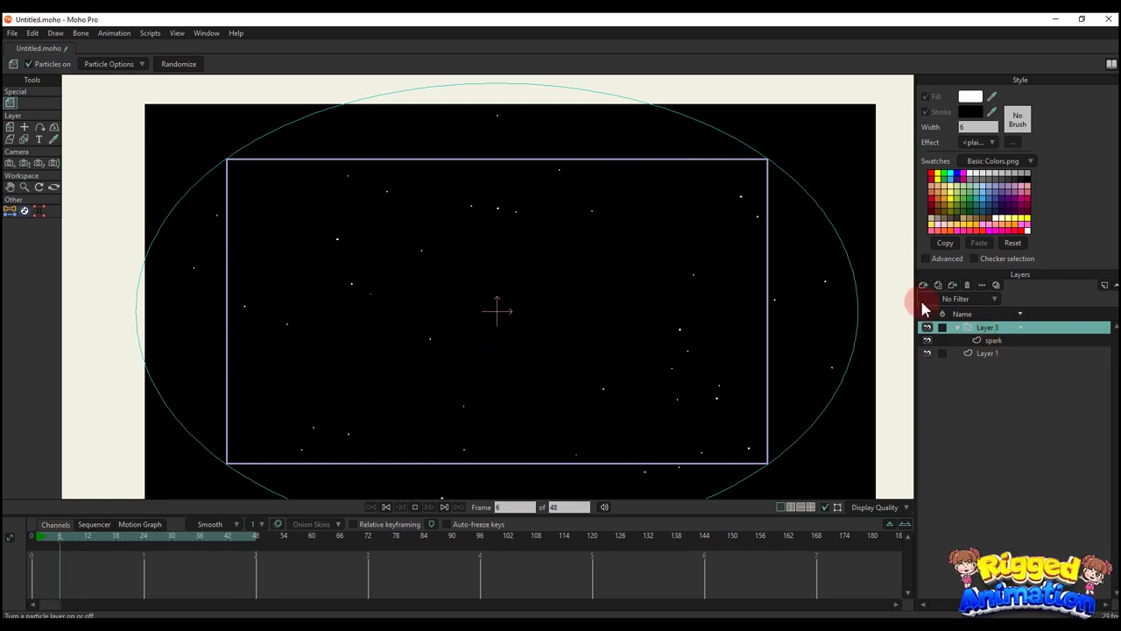
# Step: At frame 0, add a new vector layer above the particle layer and place it in its own group
pyautogui.click(958, 327)
pyautogui.click(923, 285)
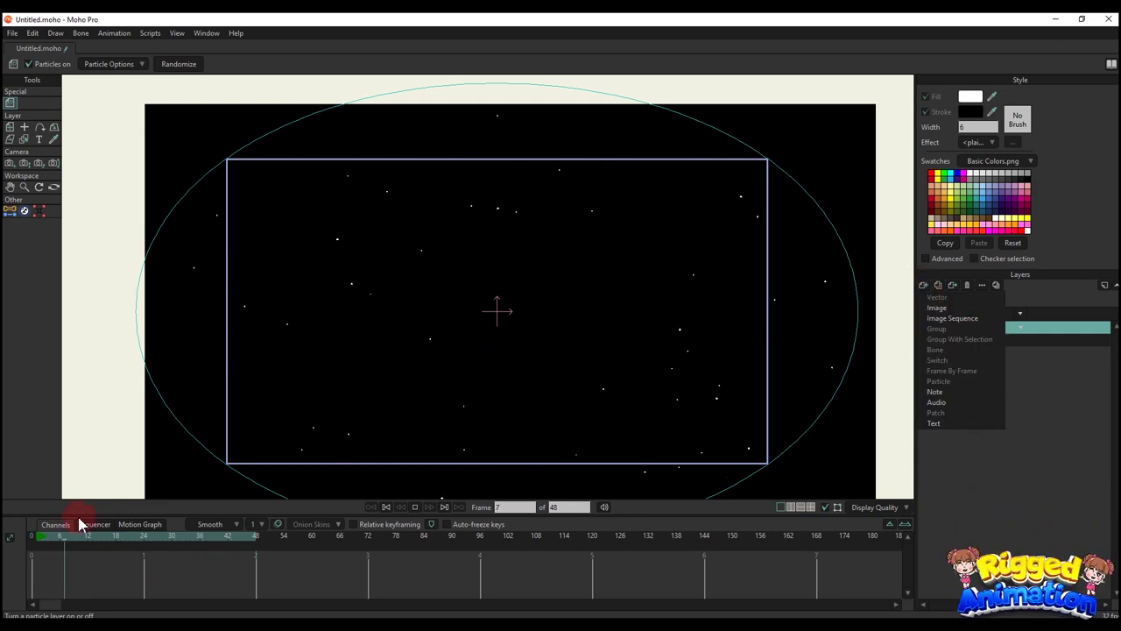
pyautogui.click(40, 538)
pyautogui.click(806, 371)
pyautogui.click(924, 286)
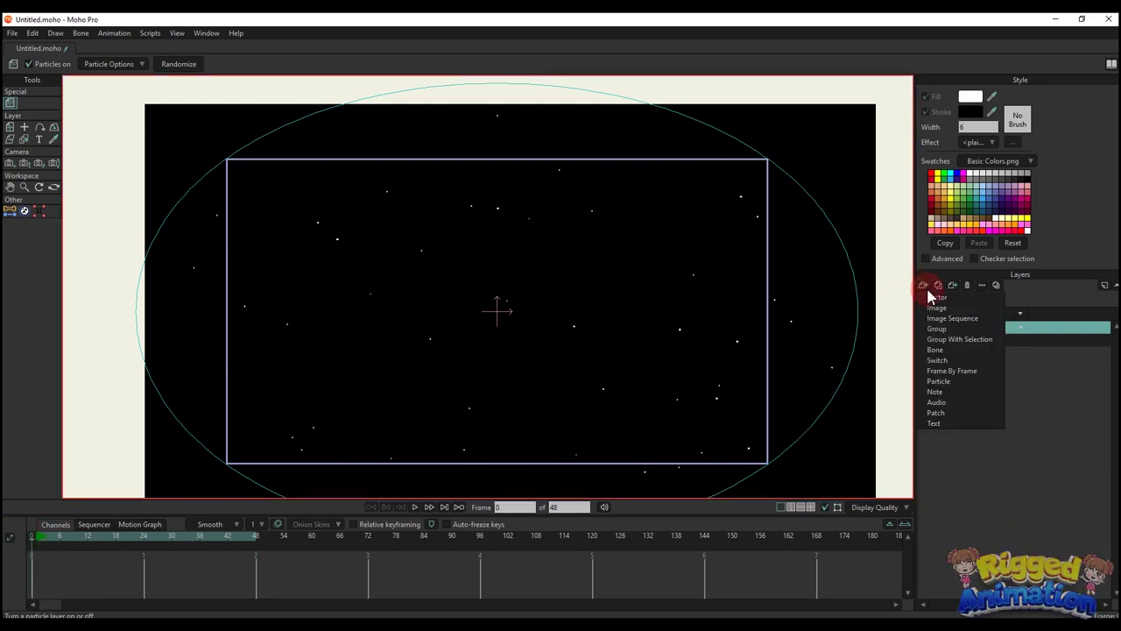
pyautogui.click(1000, 371)
pyautogui.rightClick(964, 330)
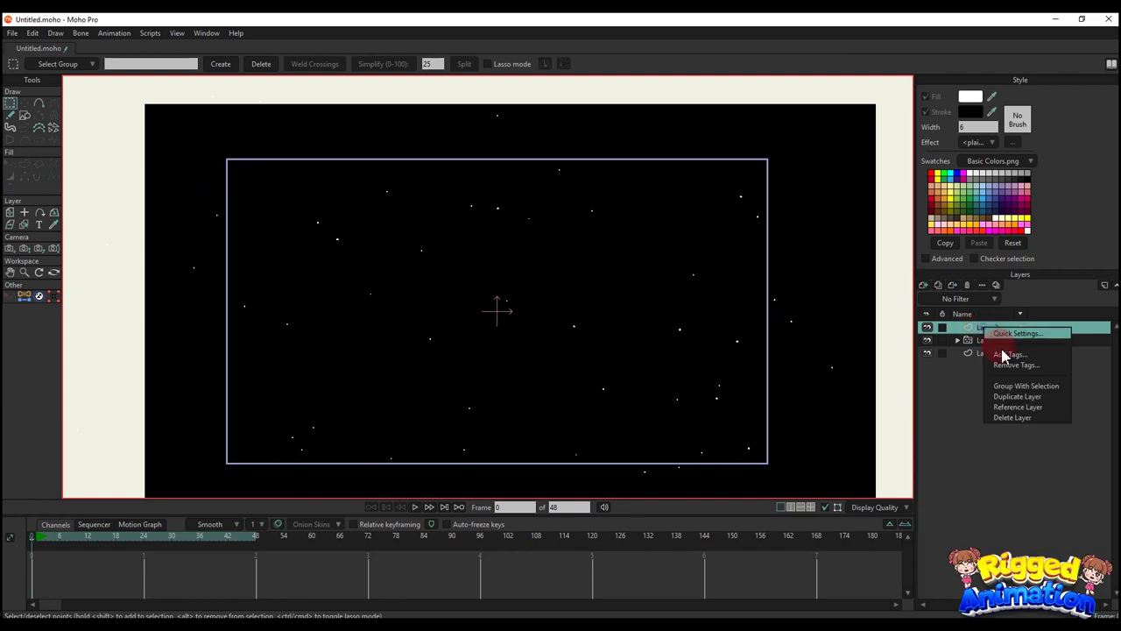
pyautogui.click(1018, 387)
# Step: Rename the new group layer as star
pyautogui.click(958, 328)
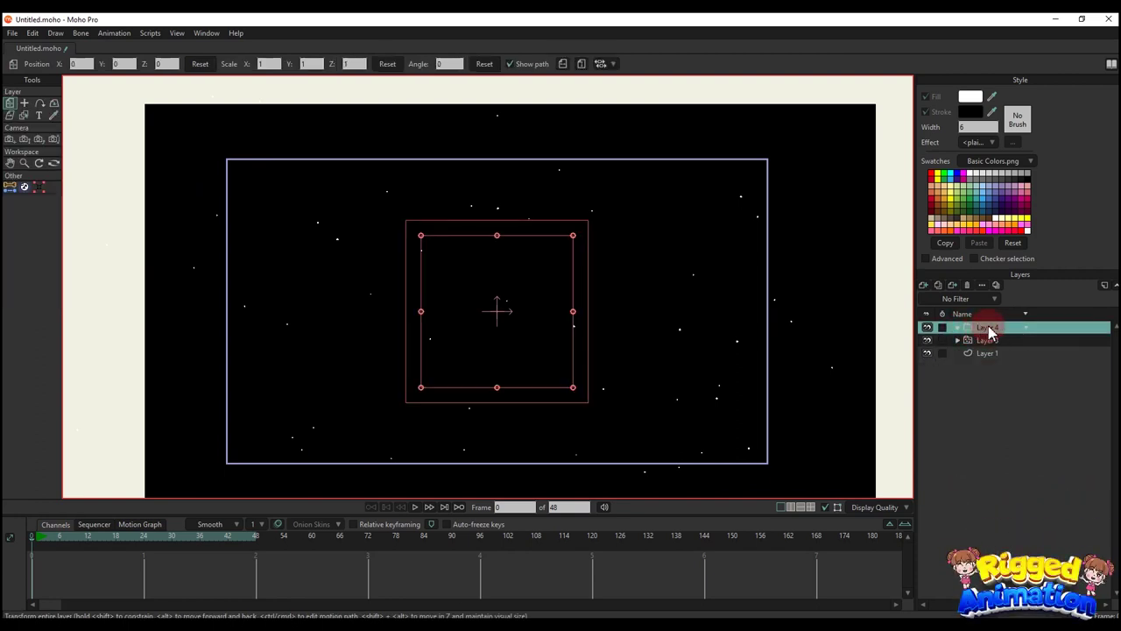
pyautogui.doubleClick(988, 329)
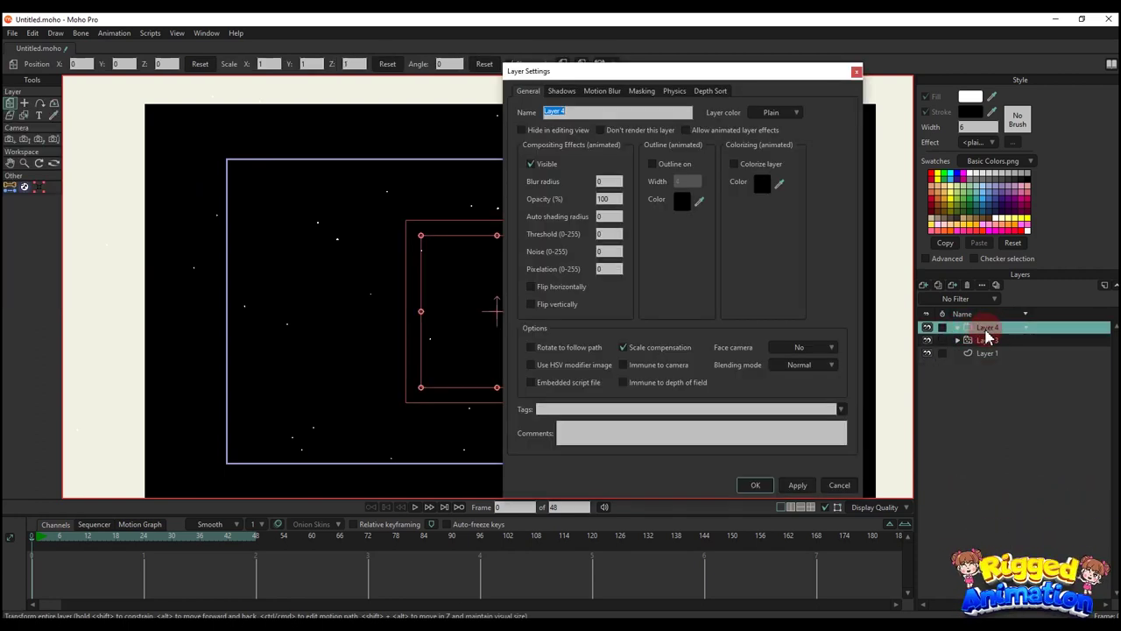
pyautogui.write('star')
pyautogui.press('Return')
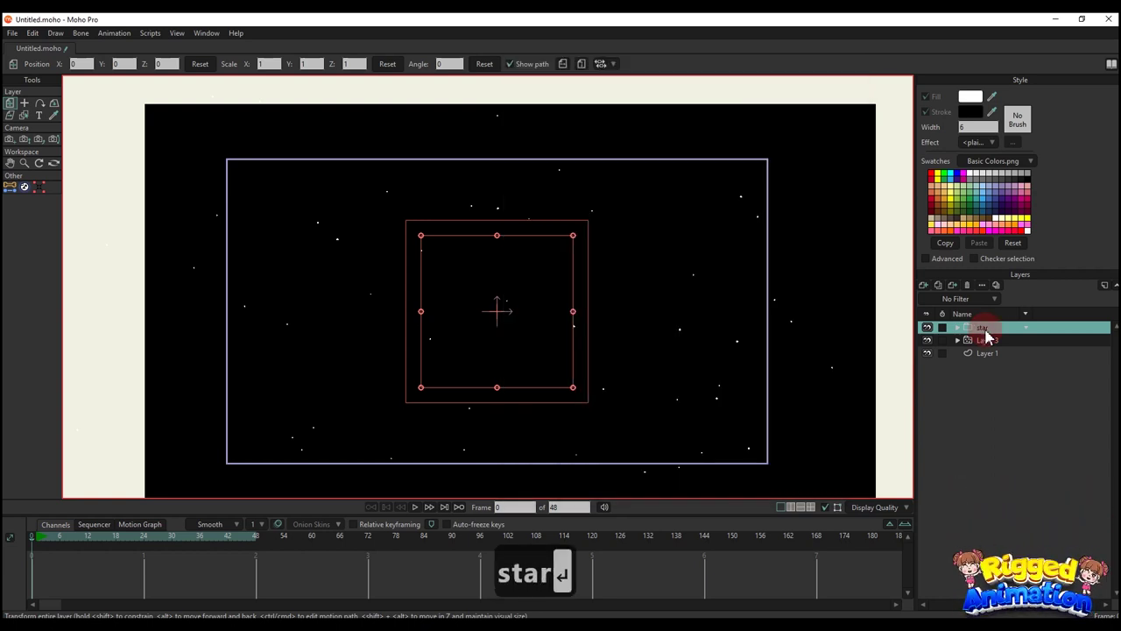
# Step: Draw a tall, narrow white ellipse near the origin on the vector layer inside the star group
pyautogui.click(957, 326)
pyautogui.click(985, 344)
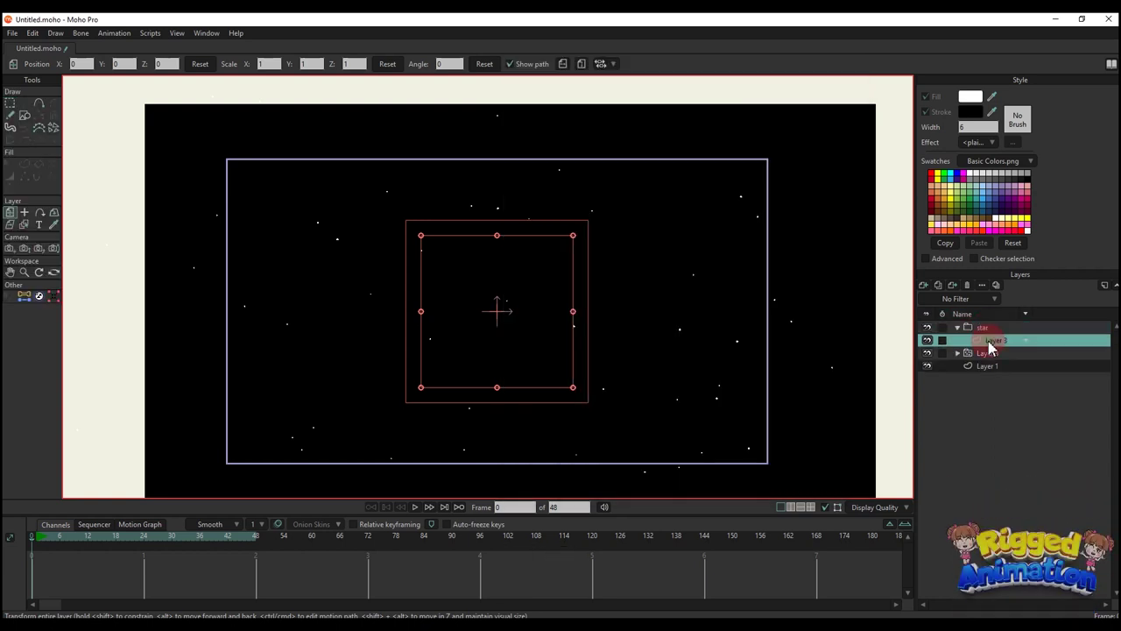
pyautogui.click(506, 351)
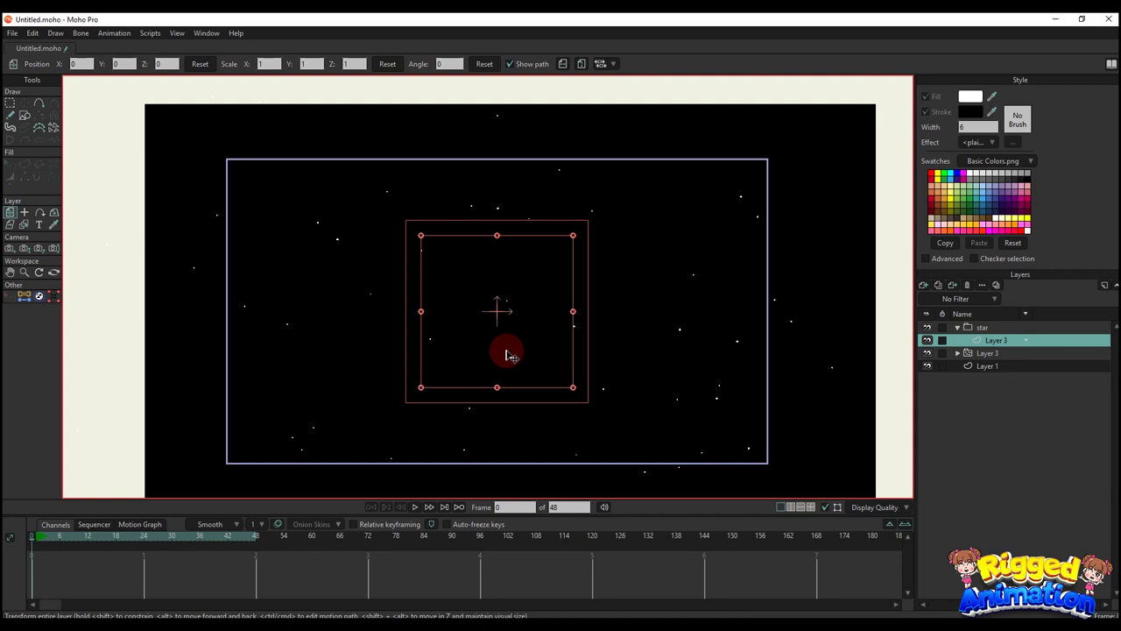
pyautogui.click(24, 115)
pyautogui.scroll(5, 438, 292)
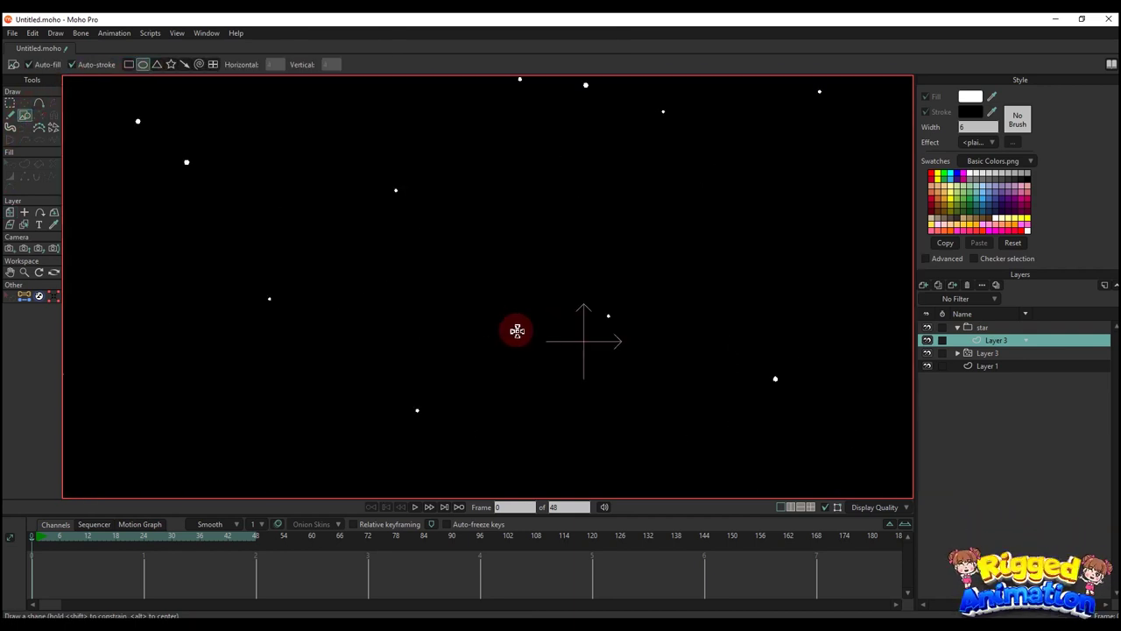
pyautogui.moveTo(508, 326); pyautogui.dragTo(440, 312)
pyautogui.moveTo(488, 254); pyautogui.dragTo(518, 410)
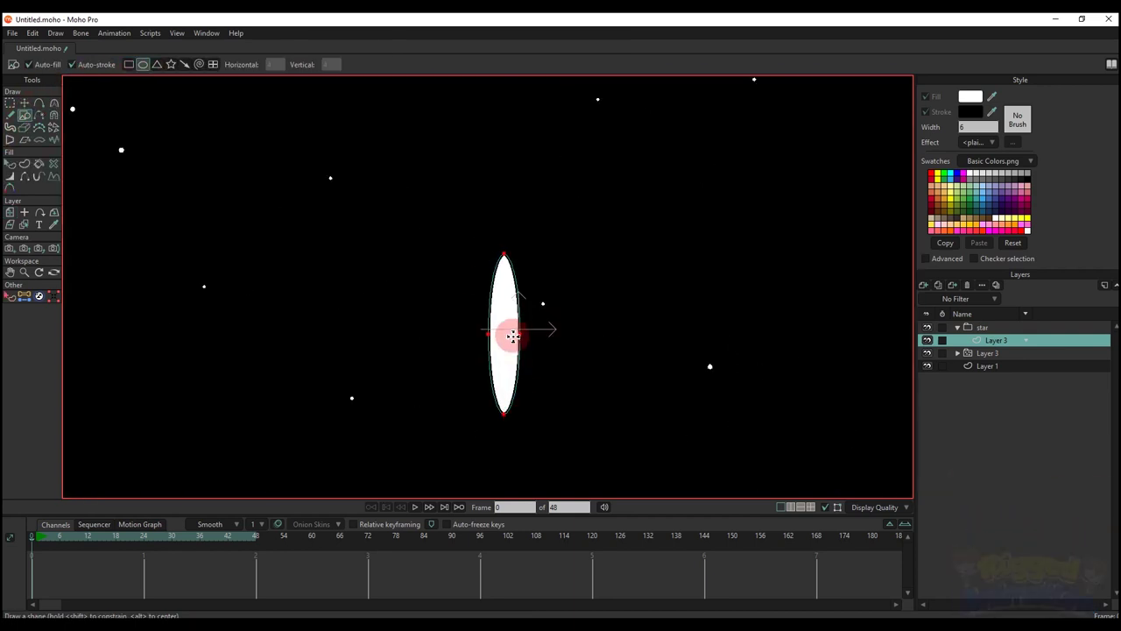
# Step: Make the ellipse's points peaked to form a diamond and turn off its stroke
pyautogui.press('g')
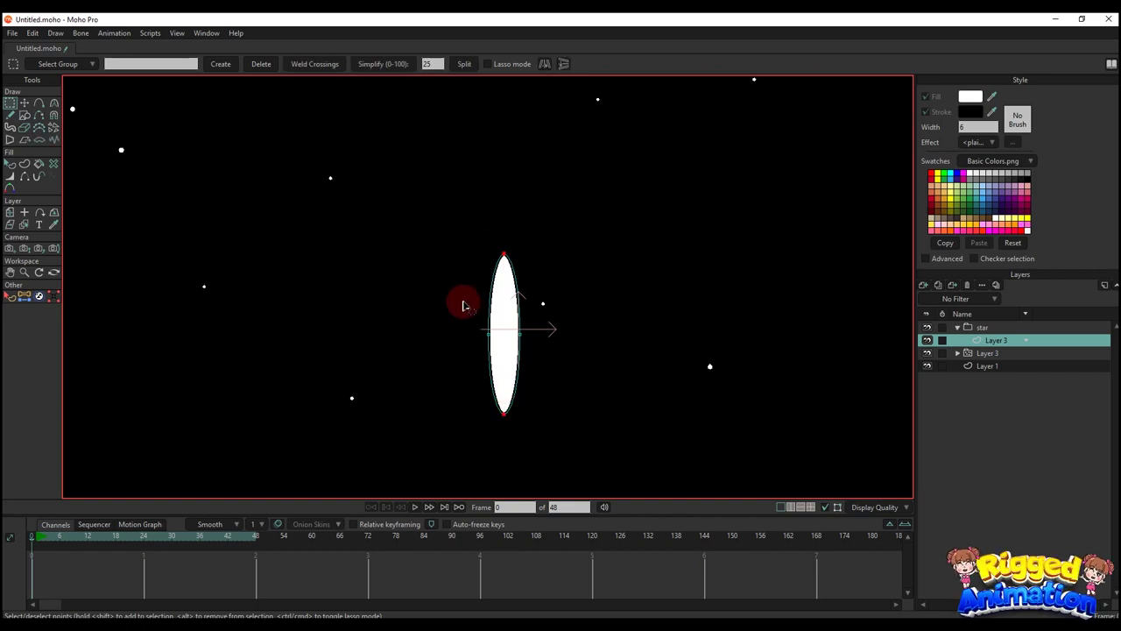
pyautogui.press('c')
pyautogui.click(186, 64)
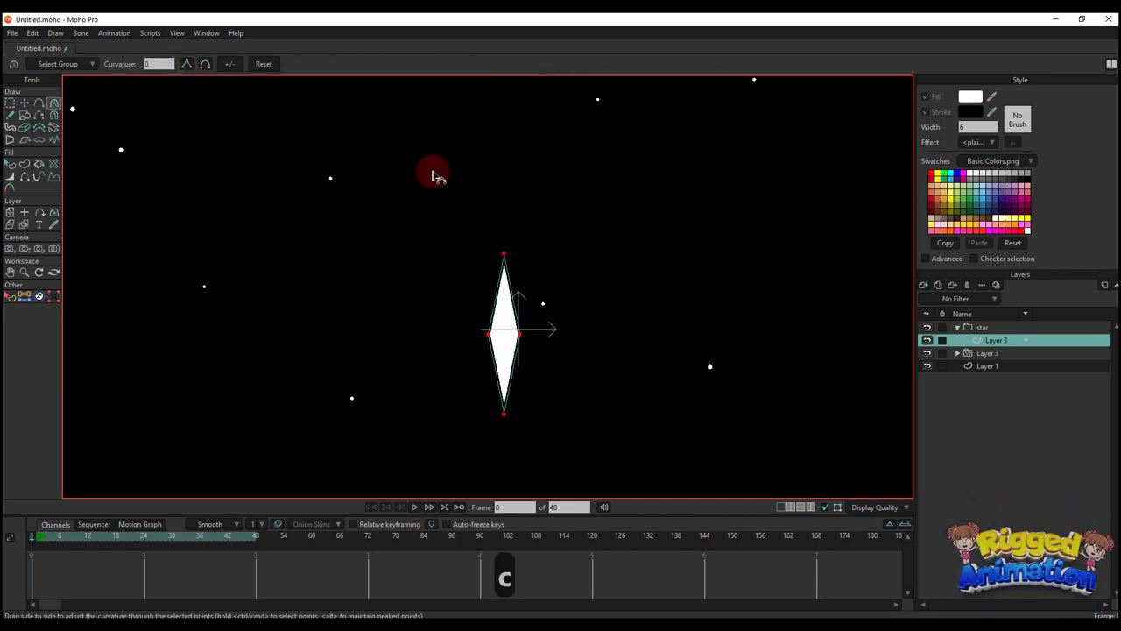
pyautogui.scroll(2, 506, 341)
pyautogui.press('q')
pyautogui.click(515, 344)
pyautogui.click(929, 112)
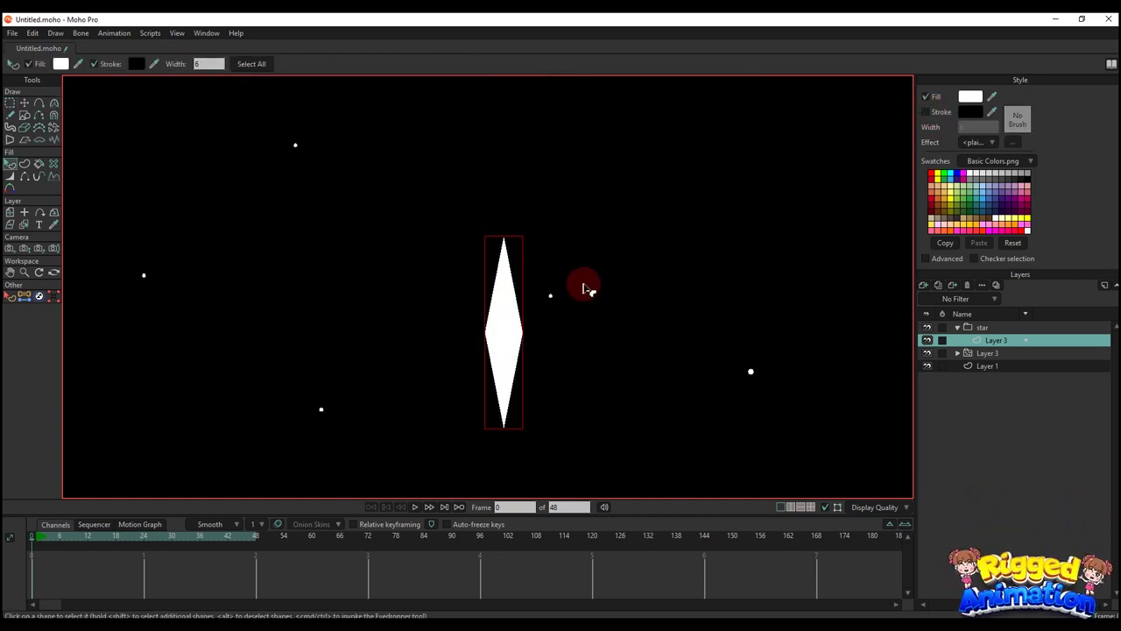
# Step: Narrow the diamond horizontally into a thin, pointed vertical ray
pyautogui.press('t')
pyautogui.scroll(2, 533, 337)
pyautogui.moveTo(533, 340); pyautogui.dragTo(519, 339)
pyautogui.scroll(-2, 518, 338)
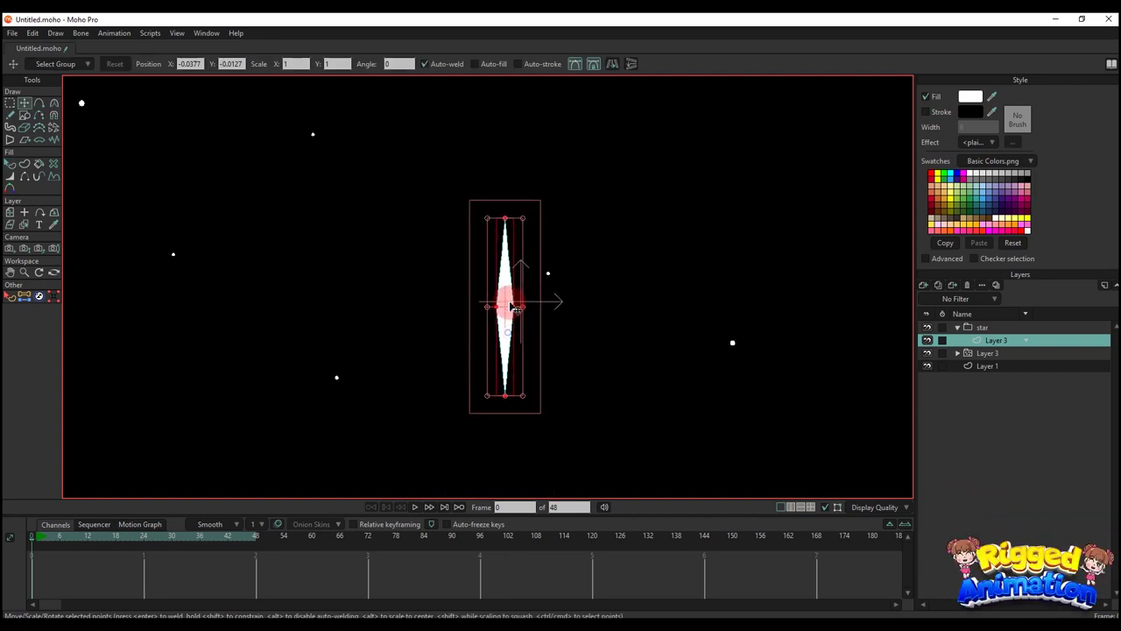
pyautogui.press('t')
pyautogui.moveTo(508, 381); pyautogui.dragTo(514, 402)
# Step: Duplicate the vertical ray and rotate the copy to horizontal to form a four-pointed cross
pyautogui.hotkey('ctrl', 'c')
pyautogui.hotkey('ctrl', 'v')
pyautogui.moveTo(551, 317); pyautogui.dragTo(527, 251)
# Step: Add two shorter diagonal rays from rotated copies to complete an eight-pointed star
pyautogui.hotkey('ctrl', 'c')
pyautogui.hotkey('ctrl', 'v')
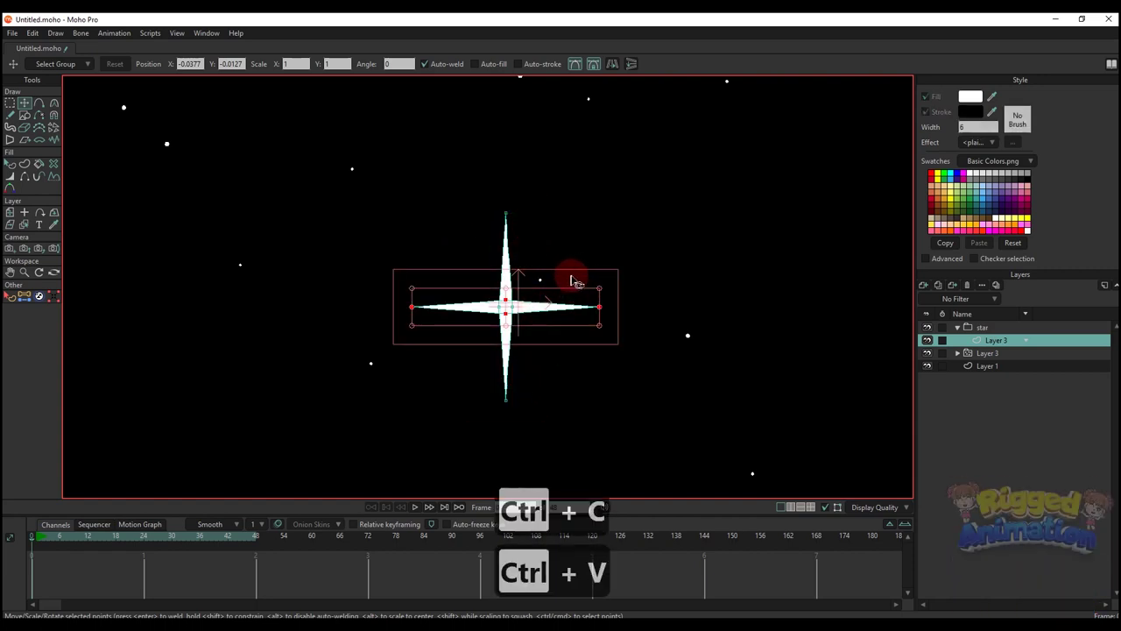
pyautogui.moveTo(575, 280); pyautogui.dragTo(530, 265)
pyautogui.hotkey('ctrl', 'c')
pyautogui.hotkey('ctrl', 'v')
pyautogui.press('q')
pyautogui.scroll(-6, 577, 331)
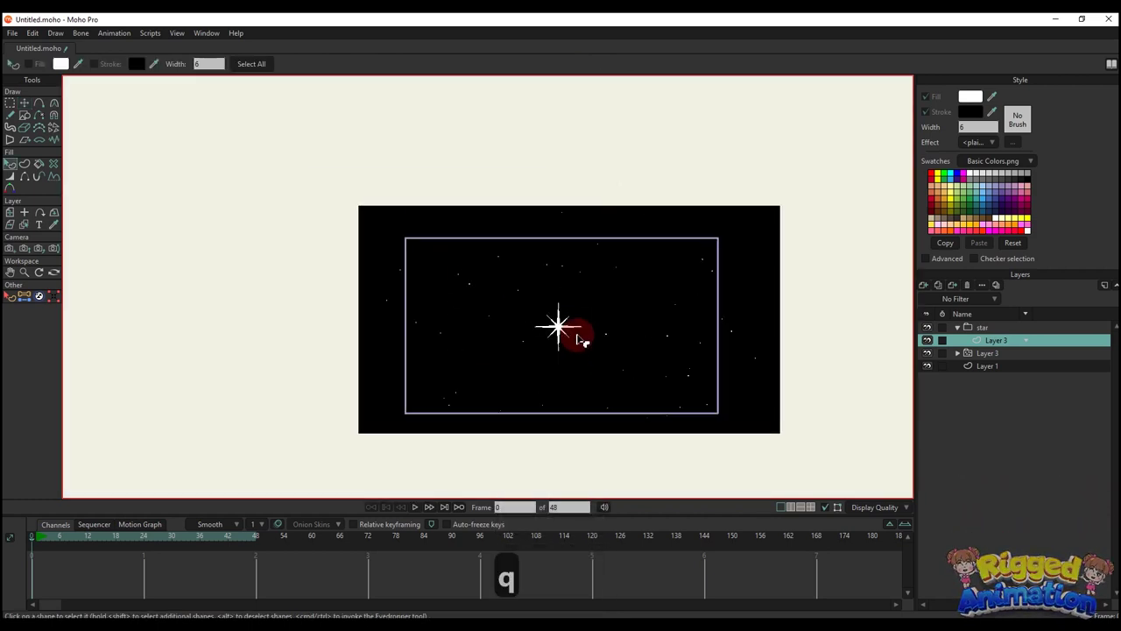
# Step: Select all points of the star and scale the whole shape down
pyautogui.moveTo(574, 333); pyautogui.dragTo(559, 322)
pyautogui.scroll(3, 557, 322)
pyautogui.press('g')
pyautogui.press('t')
pyautogui.moveTo(470, 237); pyautogui.dragTo(569, 348)
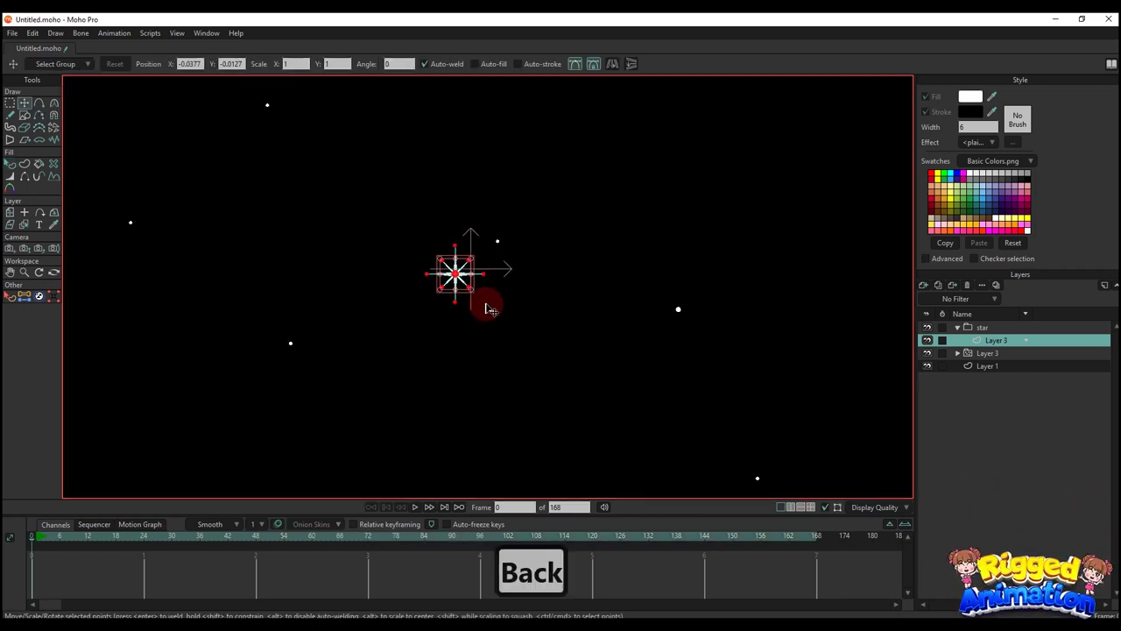
# Step: Center the star on the layer origin by setting its position to X 0 and Y 0
pyautogui.press('q')
pyautogui.press('g')
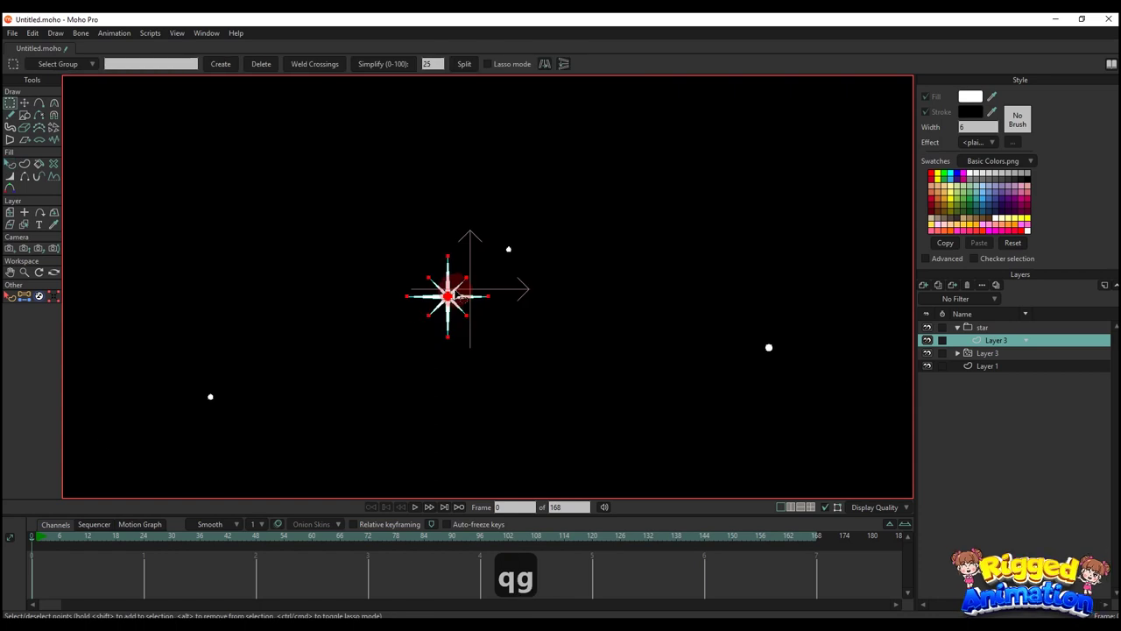
pyautogui.press('t')
pyautogui.scroll(2, 462, 298)
pyautogui.doubleClick(187, 63)
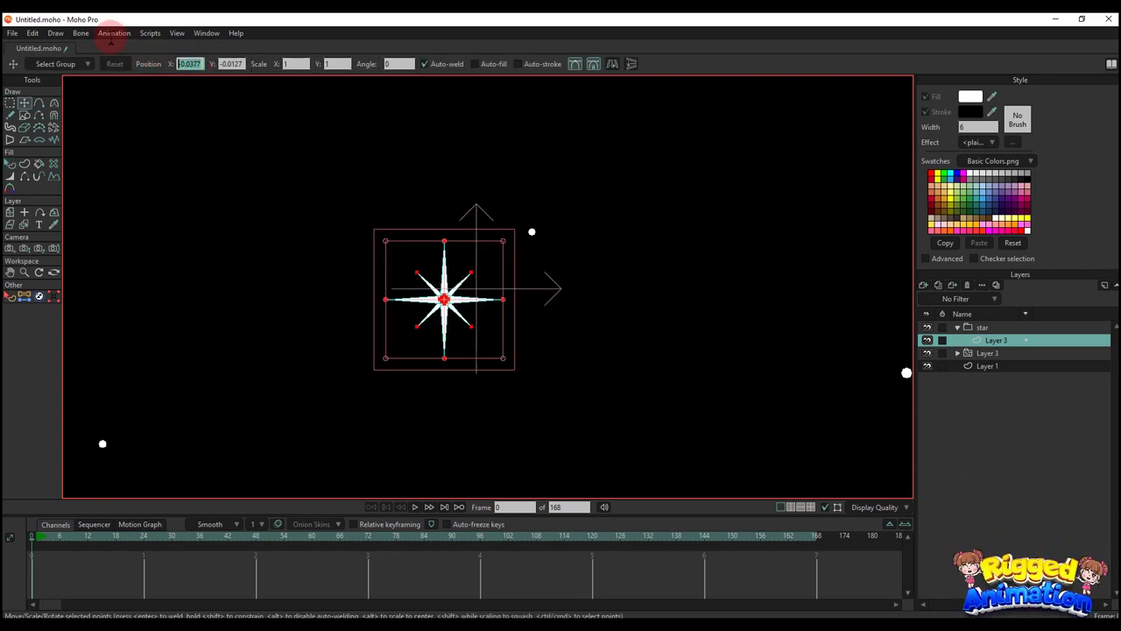
pyautogui.write('0')
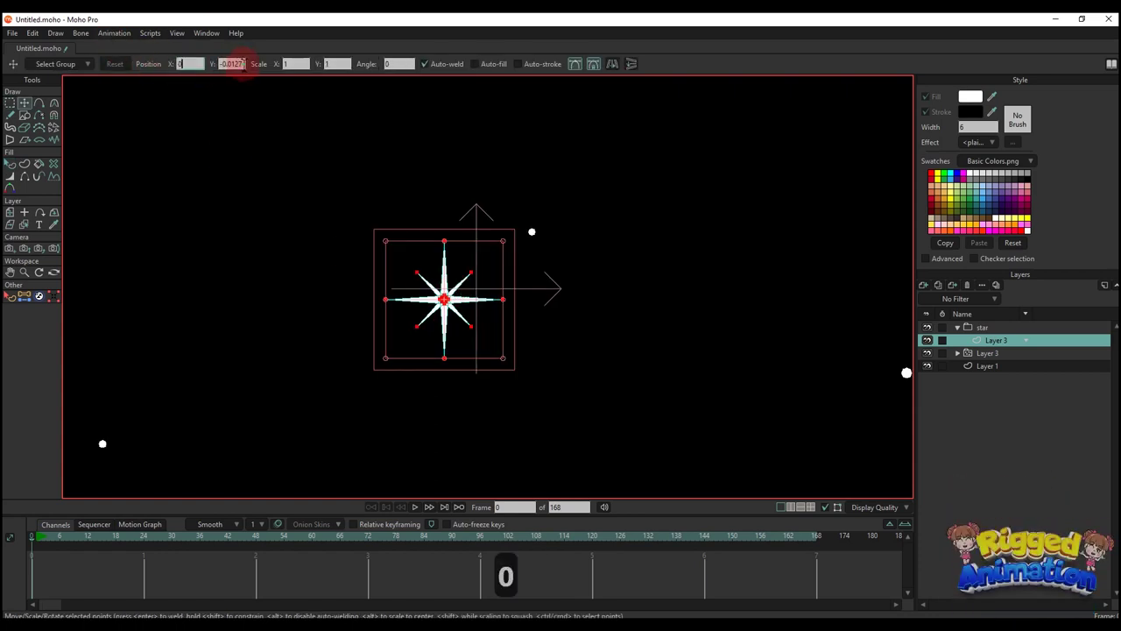
pyautogui.moveTo(243, 66); pyautogui.dragTo(190, 50)
pyautogui.write('0')
pyautogui.press('Return')
pyautogui.click(458, 311)
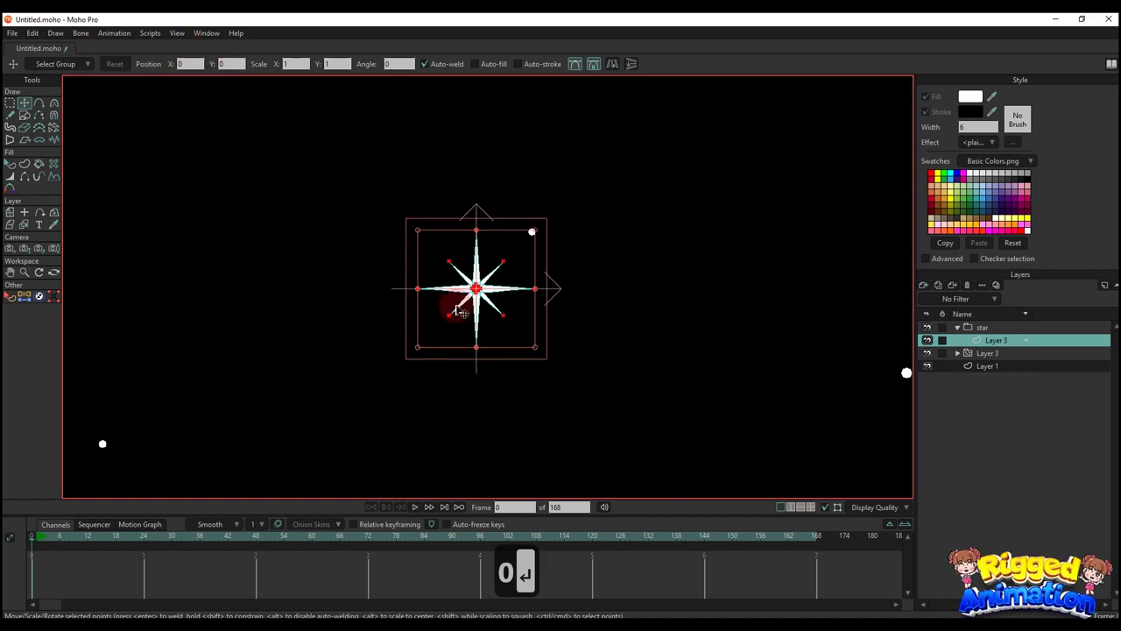
# Step: At frame 3, scale the star's points up to key a larger star
pyautogui.click(45, 543)
pyautogui.scroll(-10, 431, 328)
pyautogui.scroll(6, 431, 327)
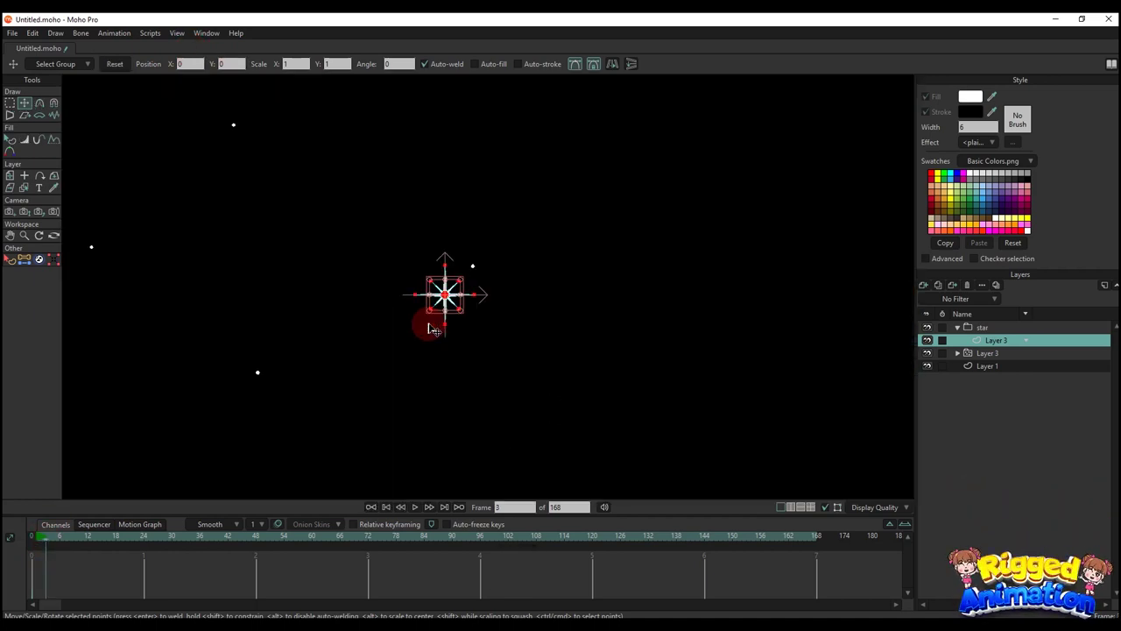
pyautogui.press('t')
pyautogui.scroll(3, 509, 302)
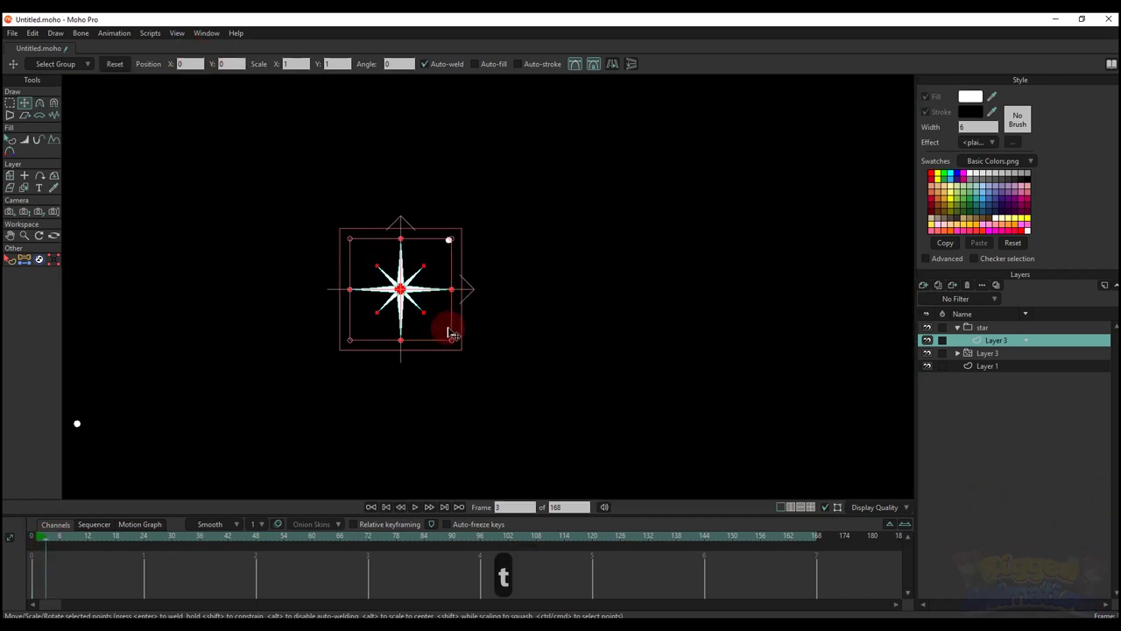
pyautogui.moveTo(453, 345)
pyautogui.mouseDown()
pyautogui.moveTo(486, 371)
pyautogui.moveTo(470, 334)
pyautogui.mouseUp()
pyautogui.scroll(-2, 468, 330)
# Step: At frame 0, select all the star's ray shapes and make their fill fully transparent
pyautogui.moveTo(32, 541)
pyautogui.mouseDown()
pyautogui.moveTo(48, 549)
pyautogui.moveTo(30, 553)
pyautogui.mouseUp()
pyautogui.press('q')
pyautogui.scroll(5, 457, 285)
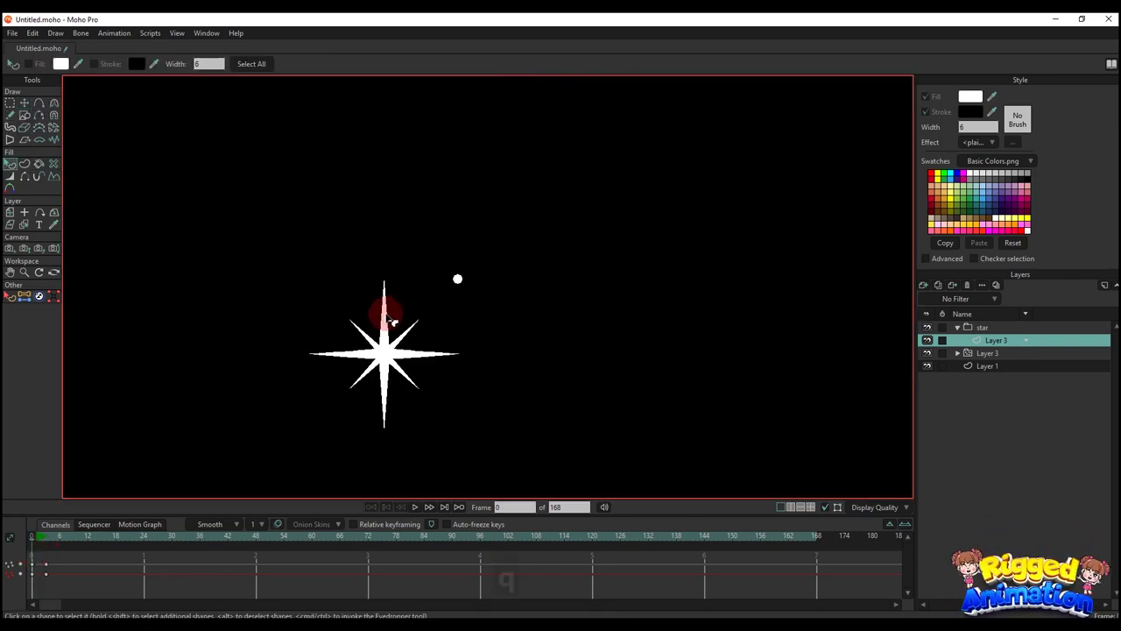
pyautogui.click(384, 320)
pyautogui.keyDown('shift'); pyautogui.click(365, 333); pyautogui.keyUp('shift')
pyautogui.keyDown('shift'); pyautogui.click(360, 353); pyautogui.keyUp('shift')
pyautogui.keyDown('shift'); pyautogui.click(399, 340); pyautogui.keyUp('shift')
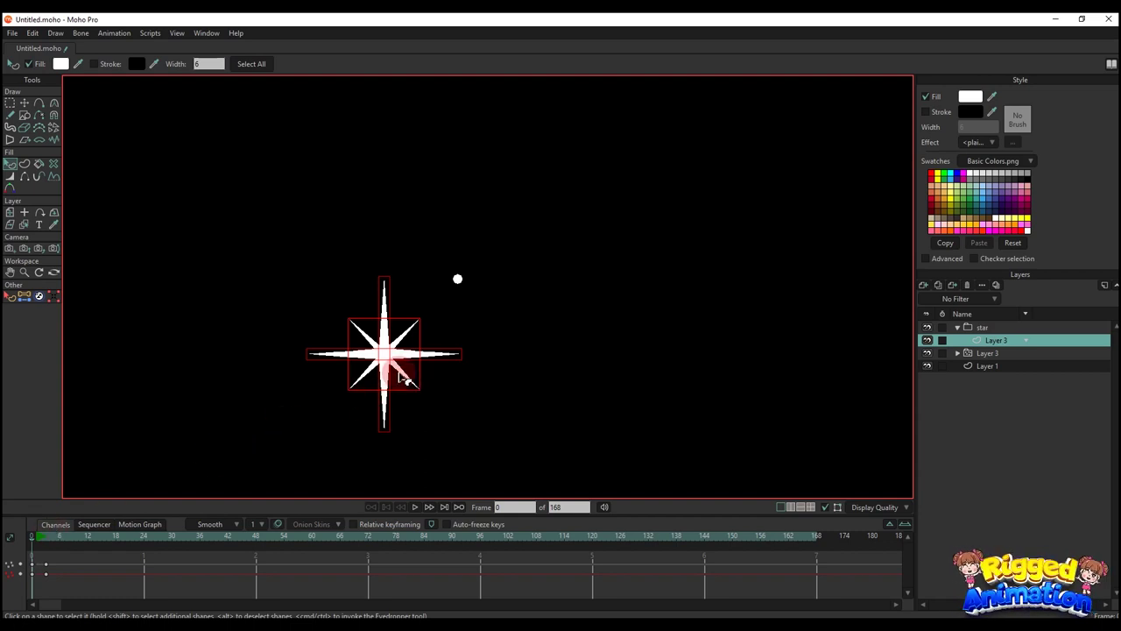
pyautogui.click(969, 102)
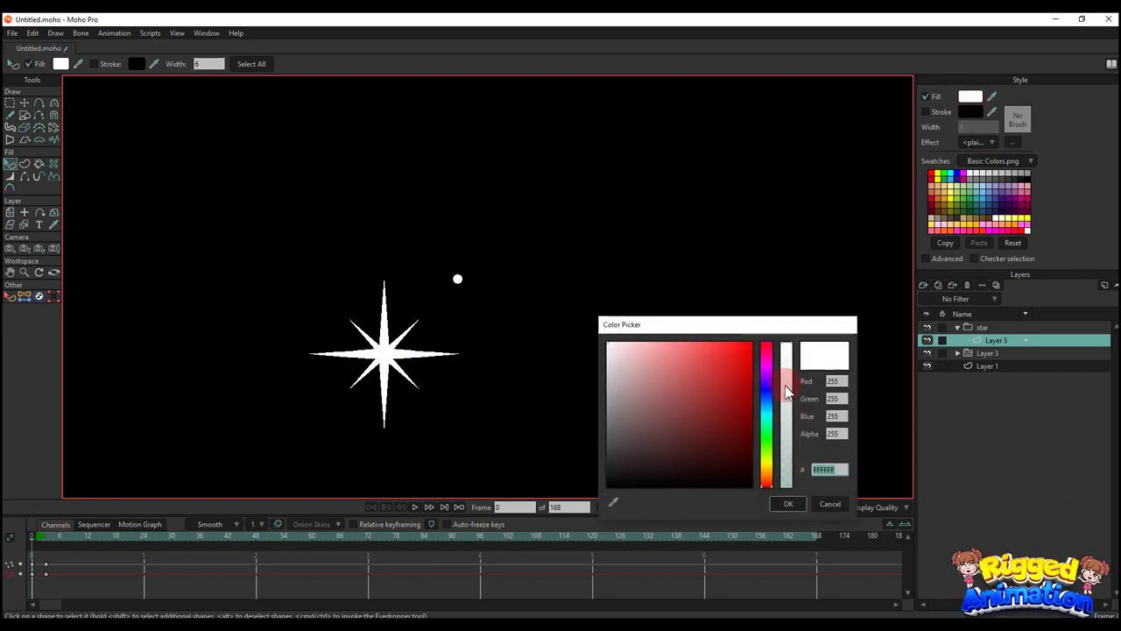
pyautogui.moveTo(788, 383); pyautogui.dragTo(775, 539)
pyautogui.press('Return')
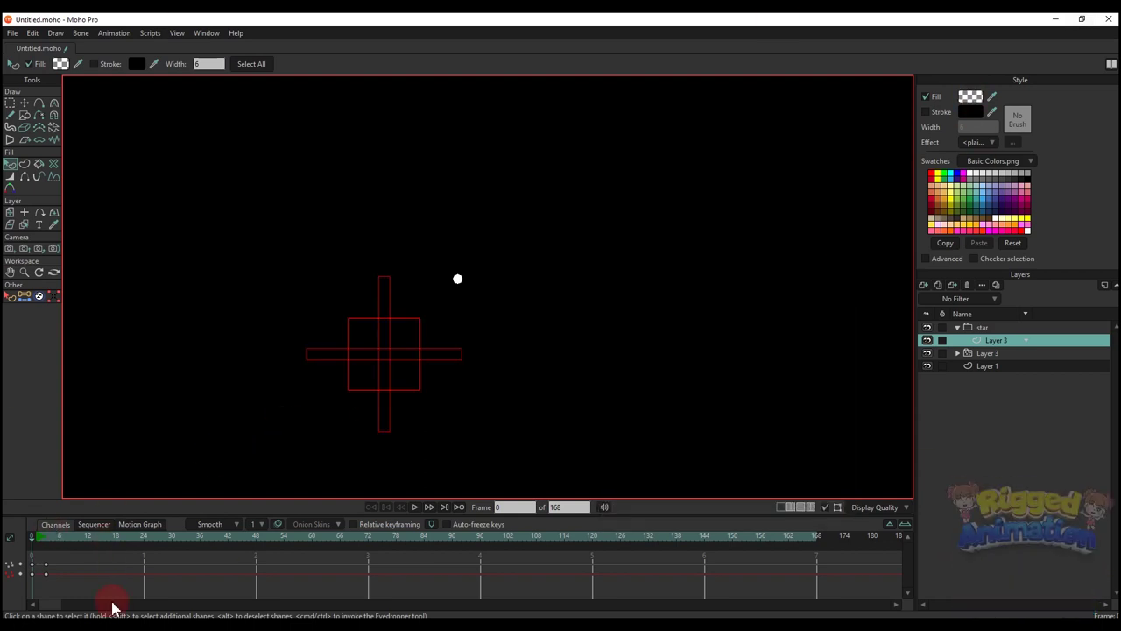
# Step: At frame 3, restore the star's fill to fully opaque white
pyautogui.click(46, 538)
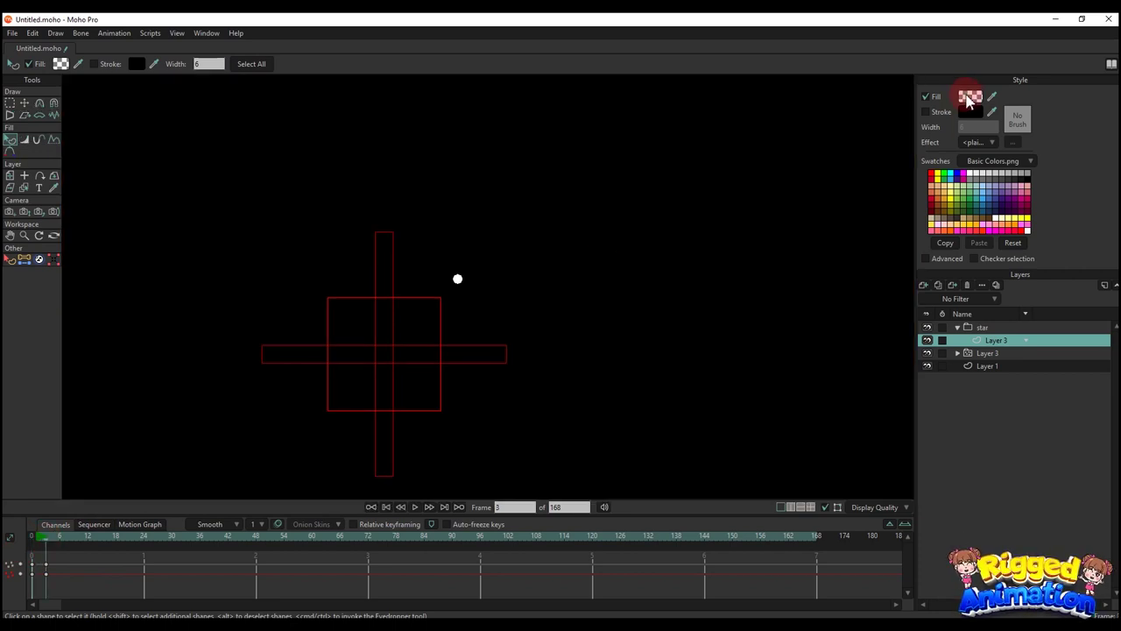
pyautogui.click(968, 102)
pyautogui.click(795, 342)
pyautogui.click(783, 497)
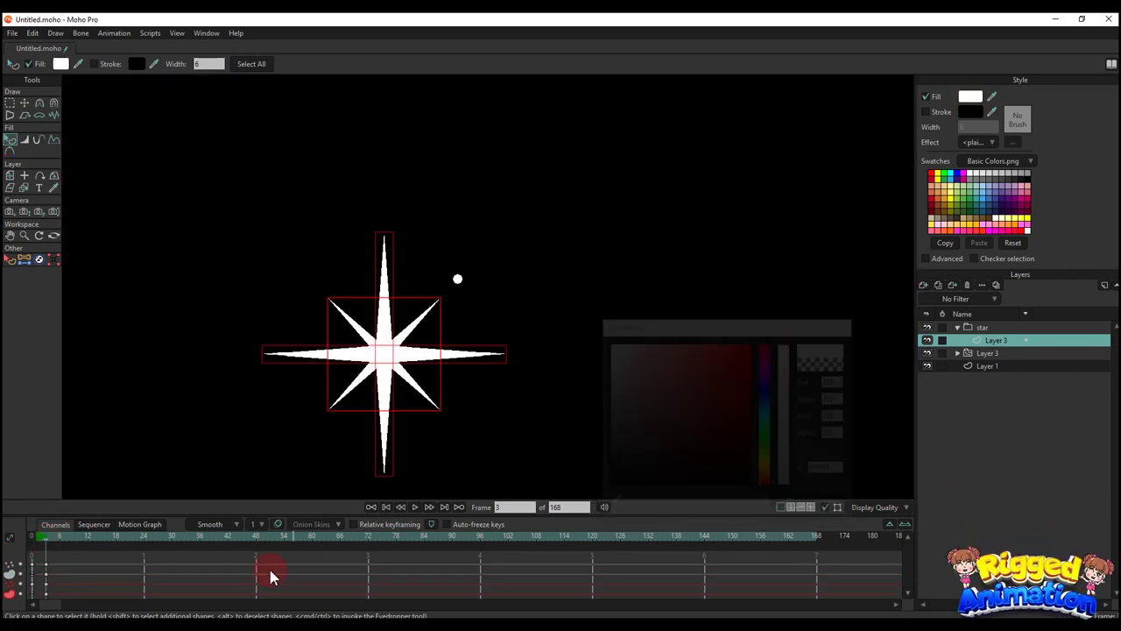
# Step: Copy the star's frame 3 keyframes and paste them at frame 12
pyautogui.moveTo(74, 515); pyautogui.dragTo(78, 458)
pyautogui.hotkey('ctrl', 'c')
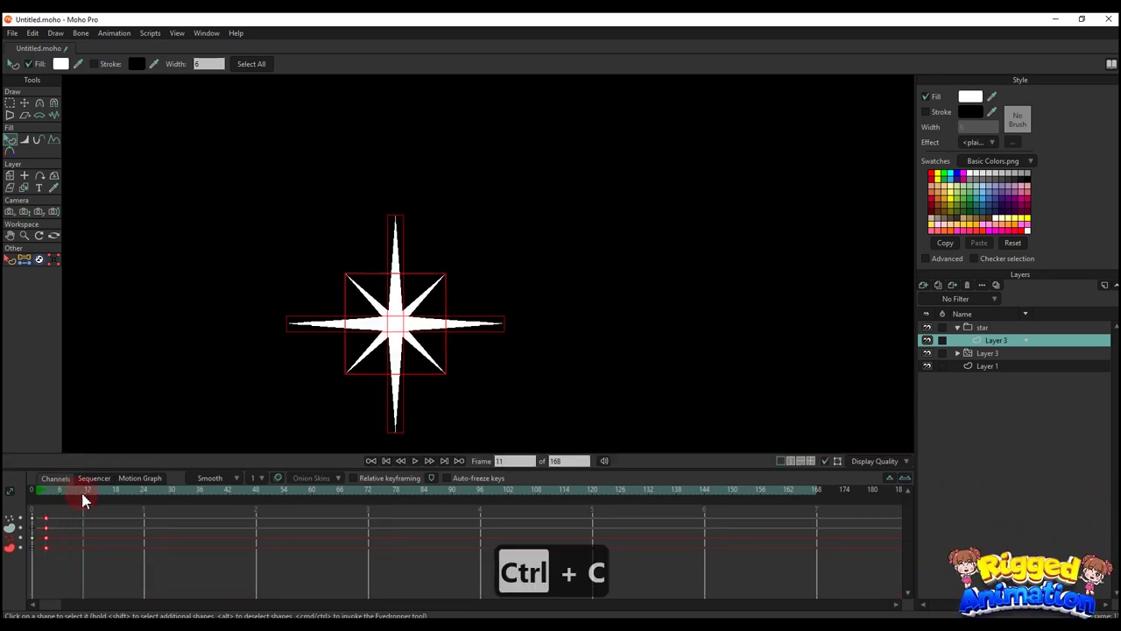
pyautogui.hotkey('ctrl', 'v')
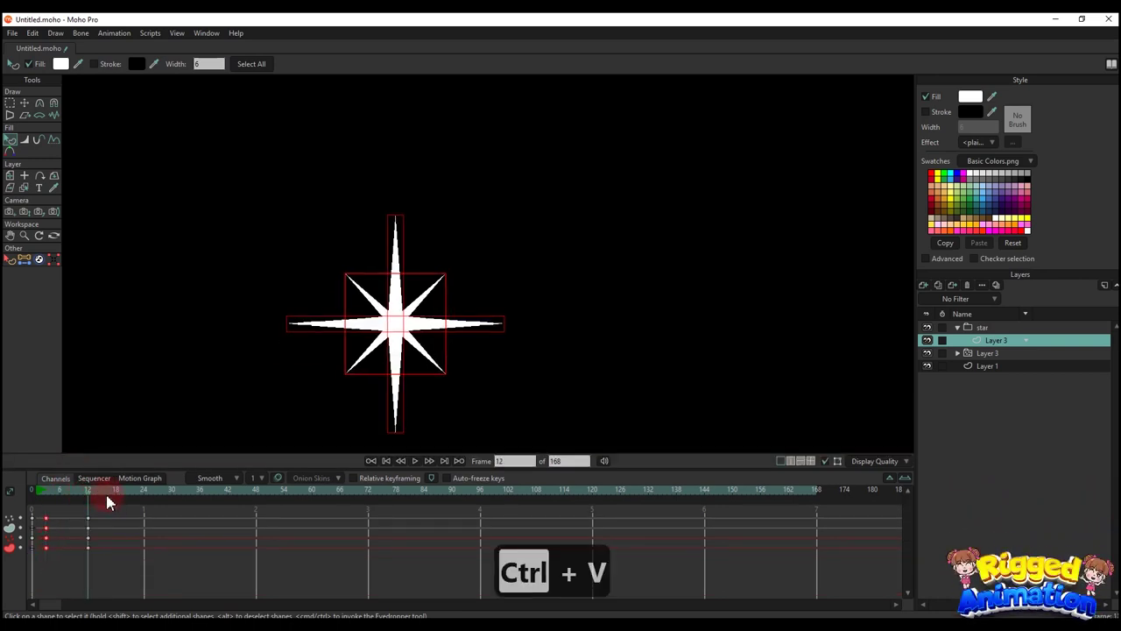
# Step: At frame 12, rotate all the star's points by about 45 degrees so the long rays lie diagonally
pyautogui.moveTo(108, 498); pyautogui.dragTo(101, 501)
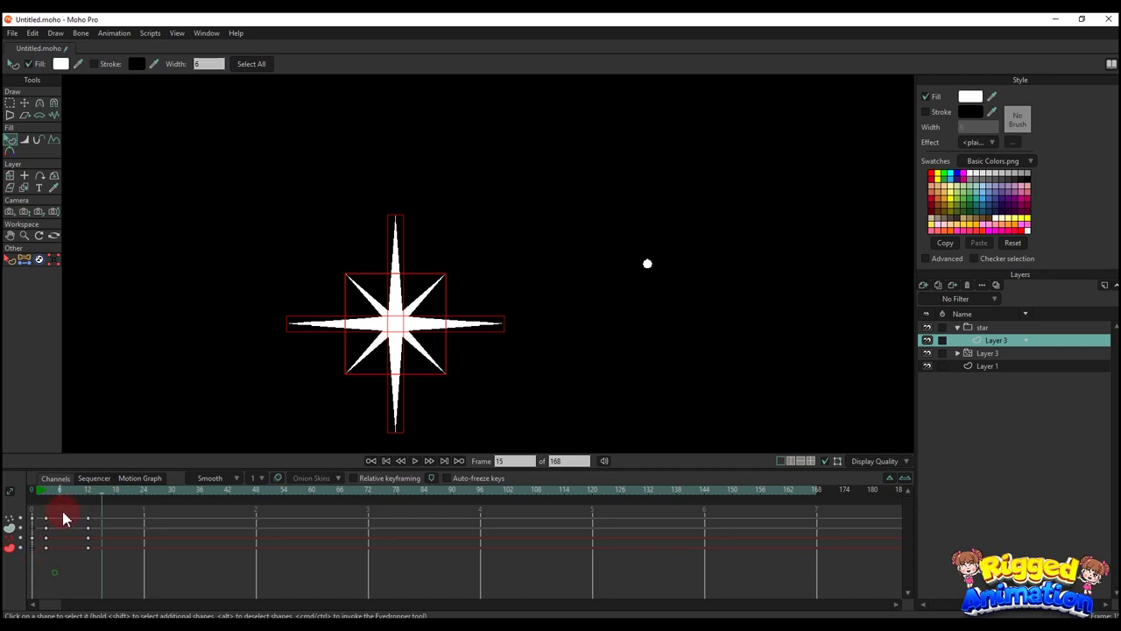
pyautogui.press('t')
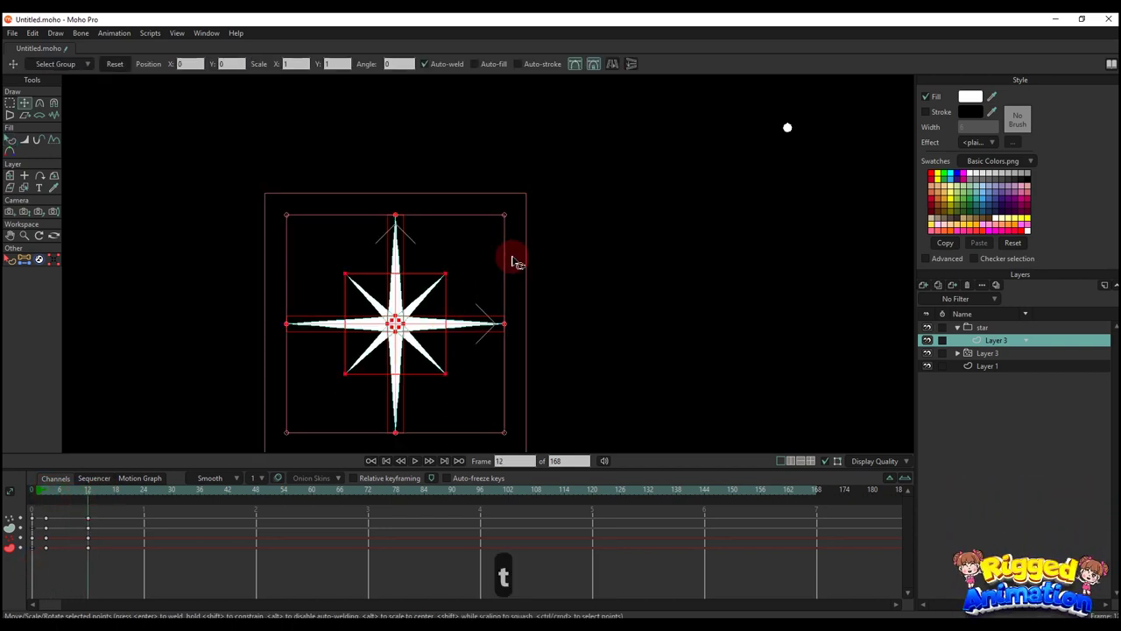
pyautogui.moveTo(515, 258); pyautogui.dragTo(313, 320)
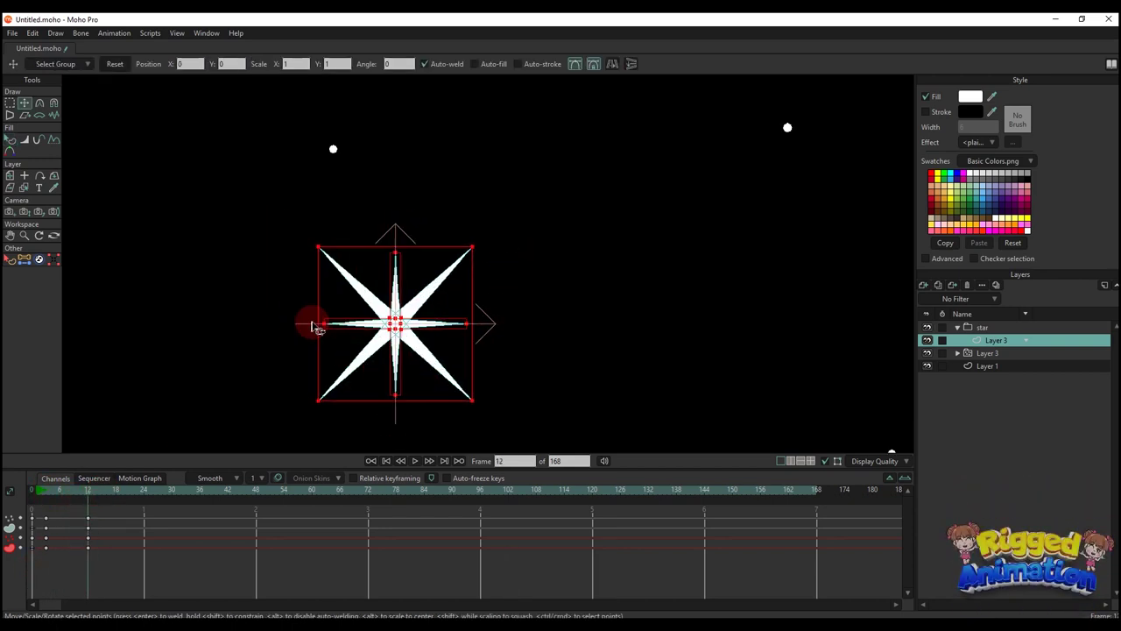
# Step: Copy the star's frame 0 keyframes and paste them at frame 15
pyautogui.moveTo(119, 503); pyautogui.dragTo(85, 517)
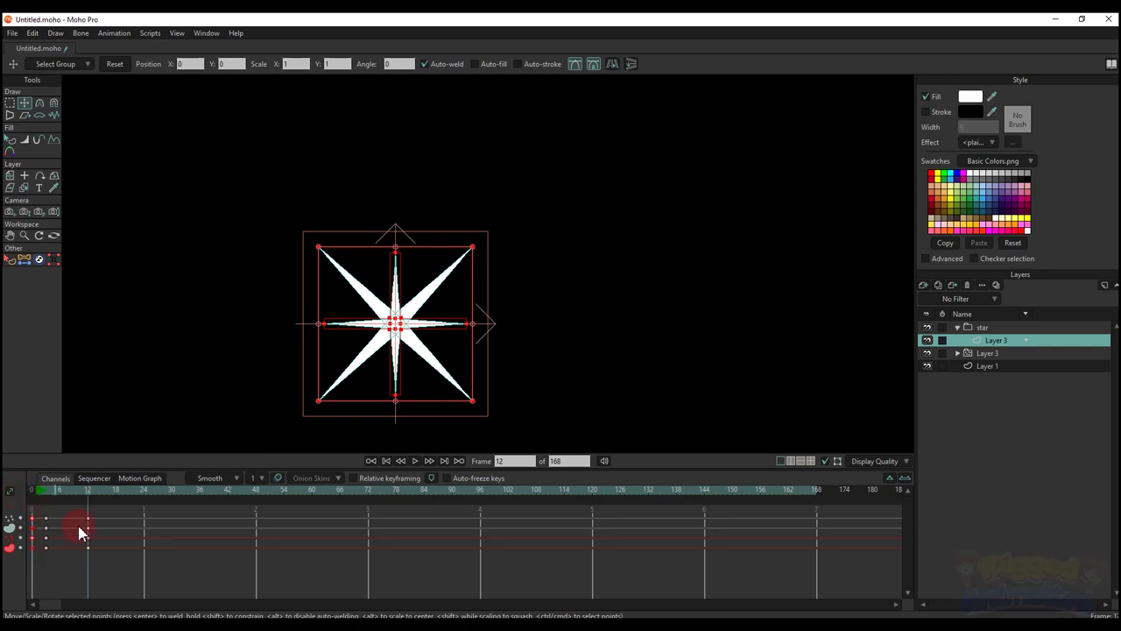
pyautogui.hotkey('ctrl', 'c')
pyautogui.click(103, 492)
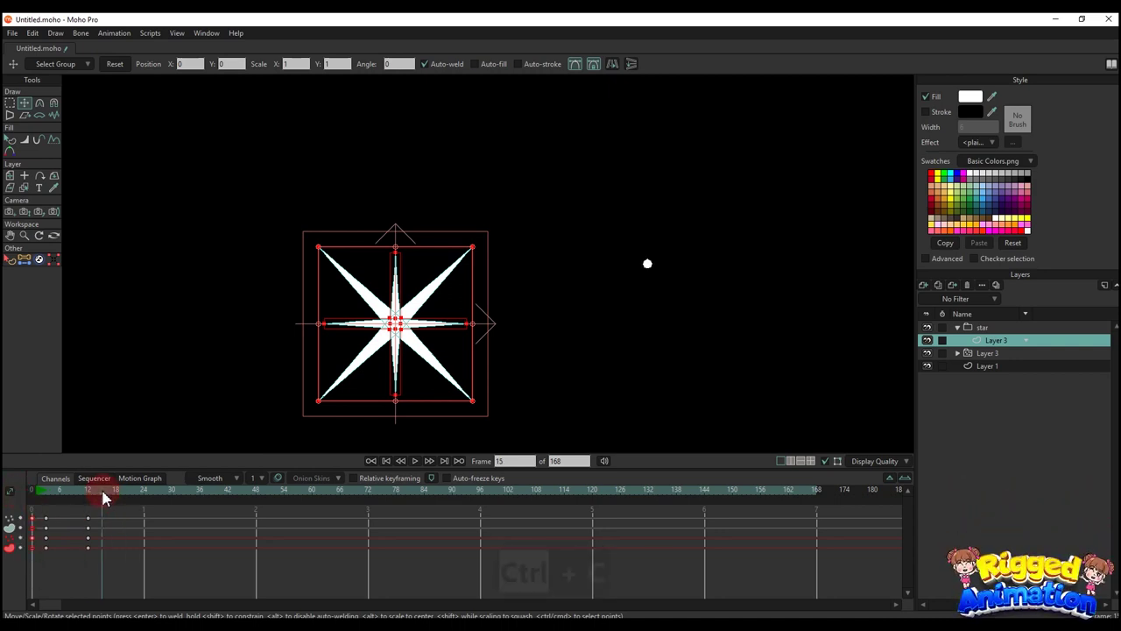
pyautogui.hotkey('ctrl', 'v')
# Step: Copy all the star's keyframes from frames 0 to 15 and paste the sequence at frame 60
pyautogui.moveTo(126, 584); pyautogui.dragTo(16, 491)
pyautogui.hotkey('ctrl', 'c')
pyautogui.click(336, 491)
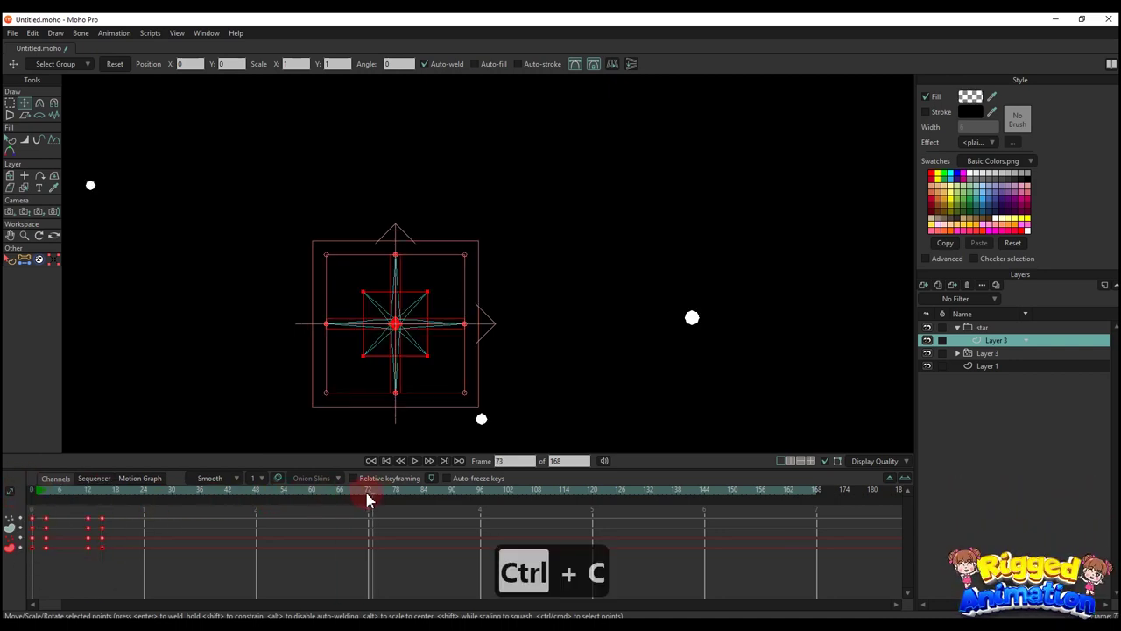
pyautogui.moveTo(367, 499); pyautogui.dragTo(366, 500)
pyautogui.click(313, 496)
pyautogui.hotkey('ctrl', 'v')
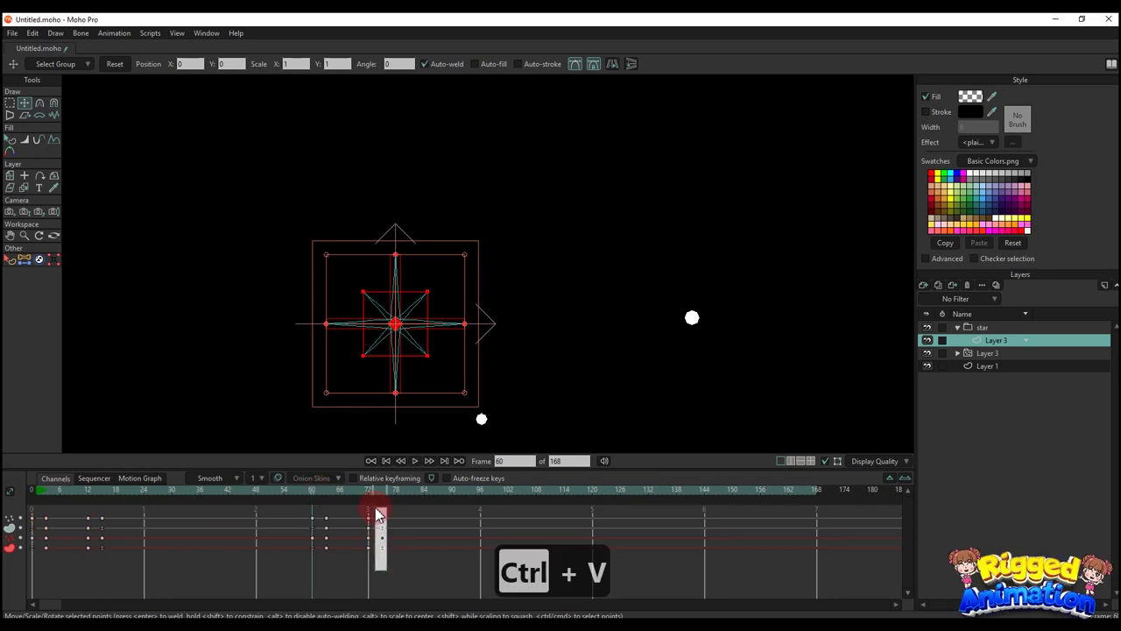
# Step: Set the star's last keyframes, at frame 75, to Cycle interpolation returning to absolute frame 16
pyautogui.rightClick(382, 517)
pyautogui.click(409, 520)
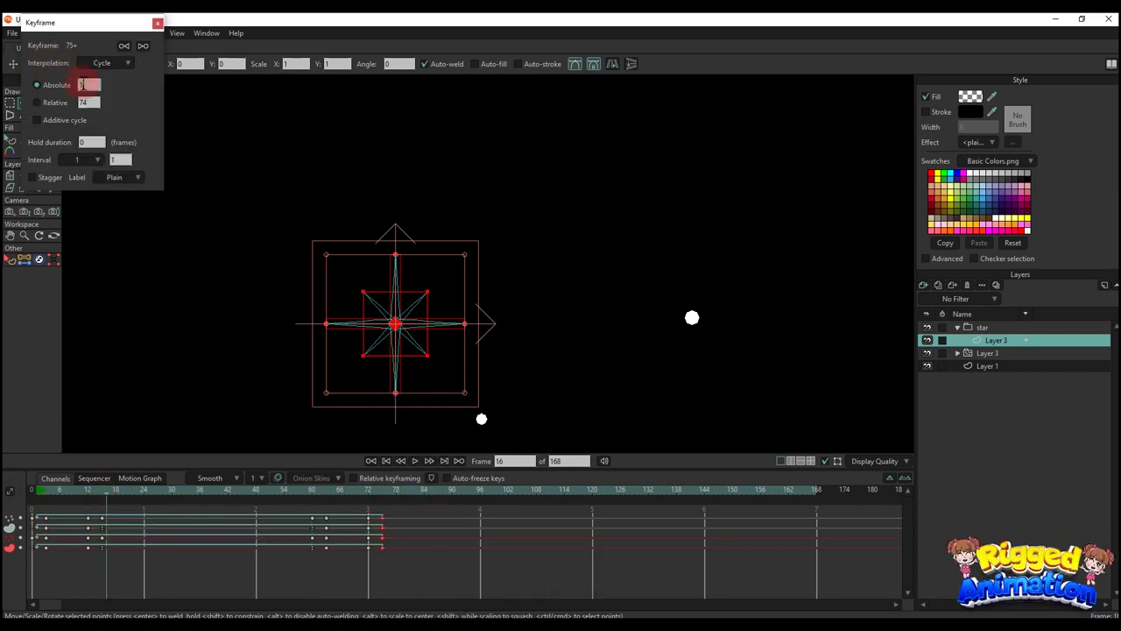
pyautogui.click(155, 22)
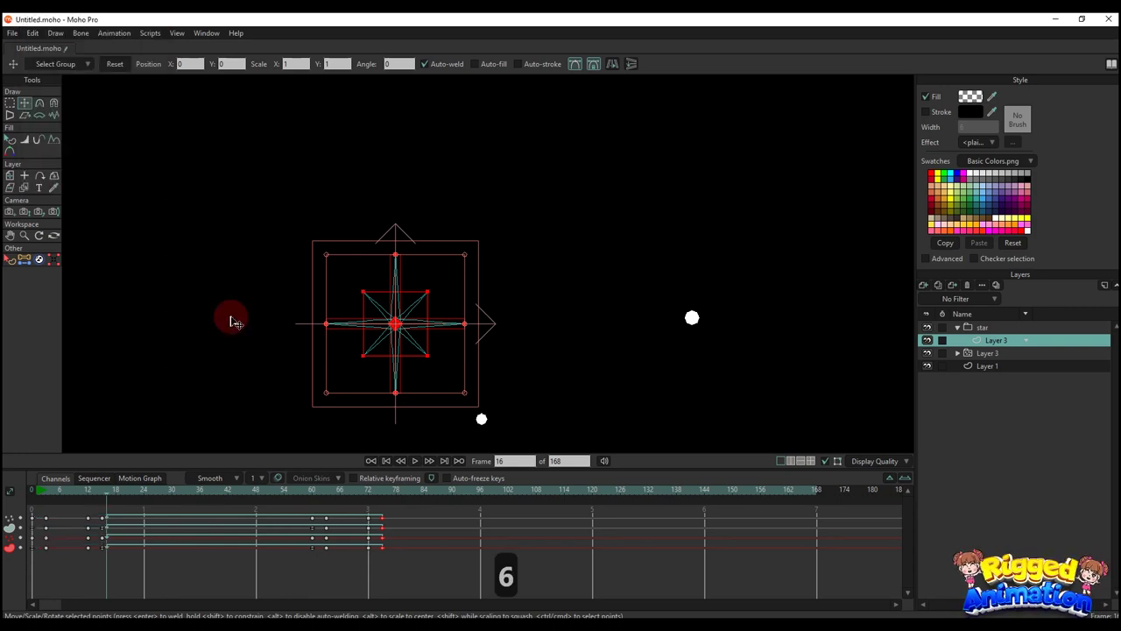
# Step: Return to frame 0, select the star group and play the animation to check the star's blinking
pyautogui.click(32, 491)
pyautogui.press('Tab')
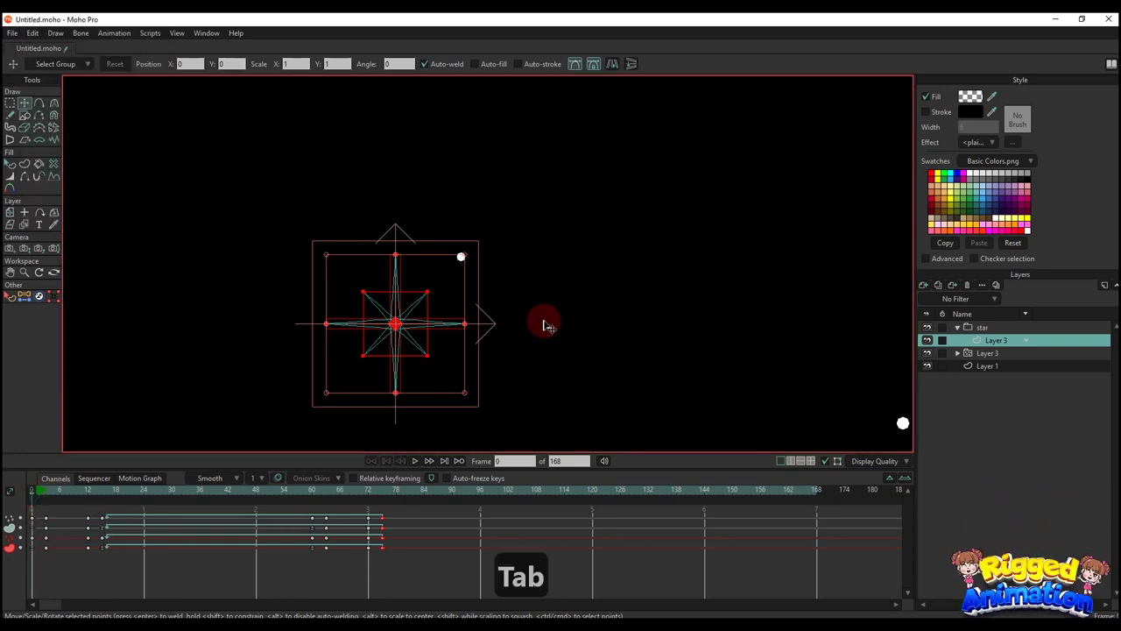
pyautogui.press('q')
pyautogui.click(982, 328)
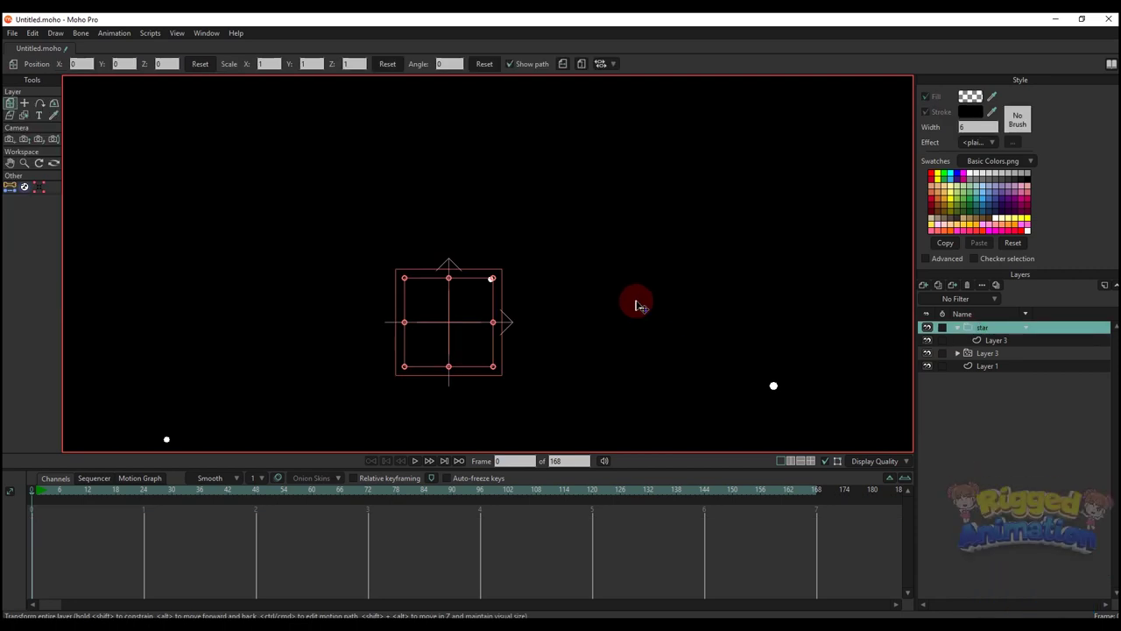
pyautogui.press('space')
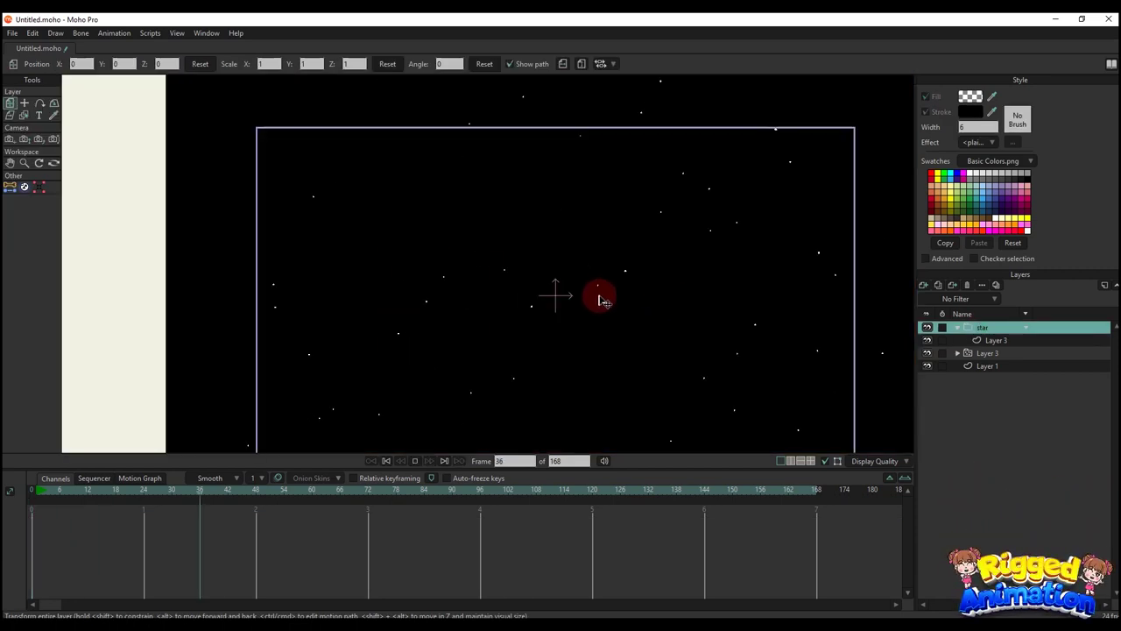
pyautogui.press('space')
pyautogui.press('space')
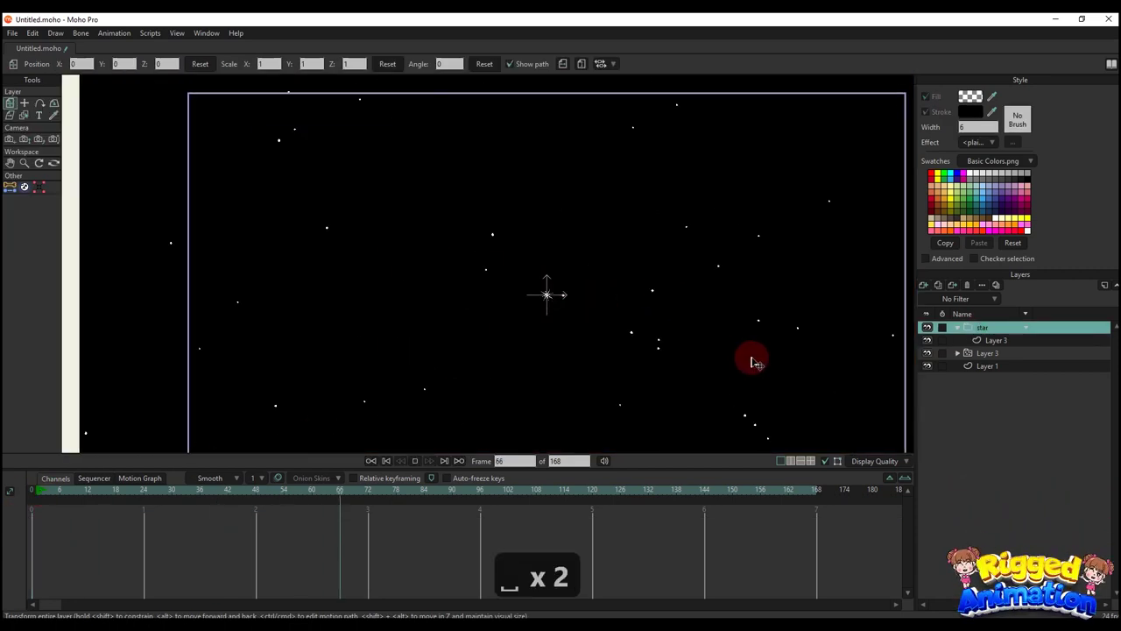
pyautogui.press('space')
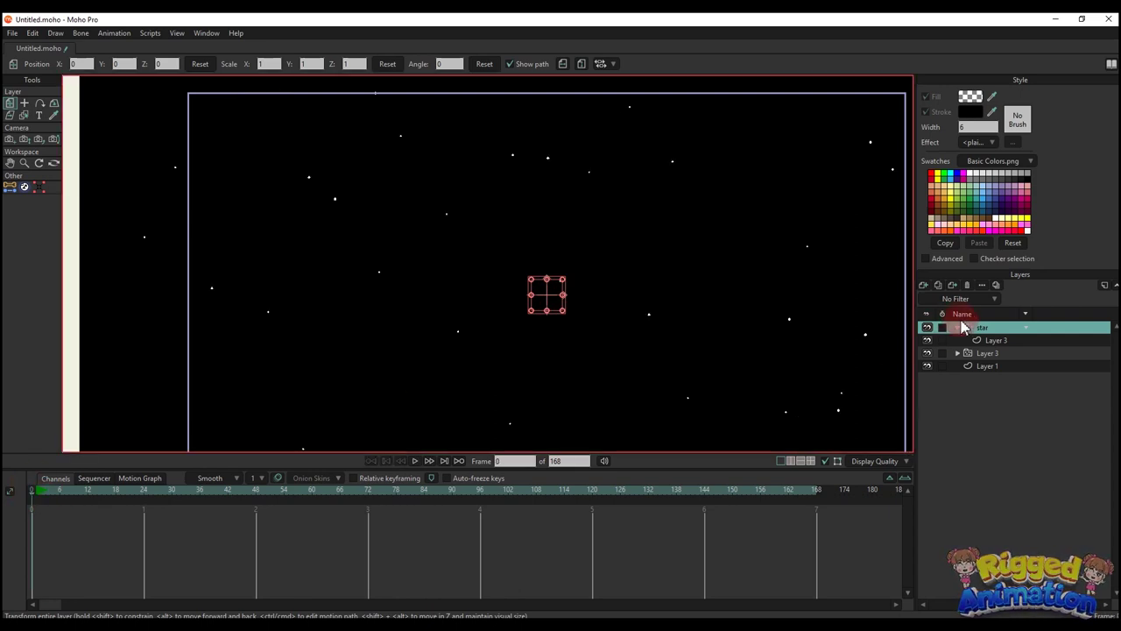
# Step: Add a new particle layer and place the star group inside it
pyautogui.click(924, 284)
pyautogui.click(943, 380)
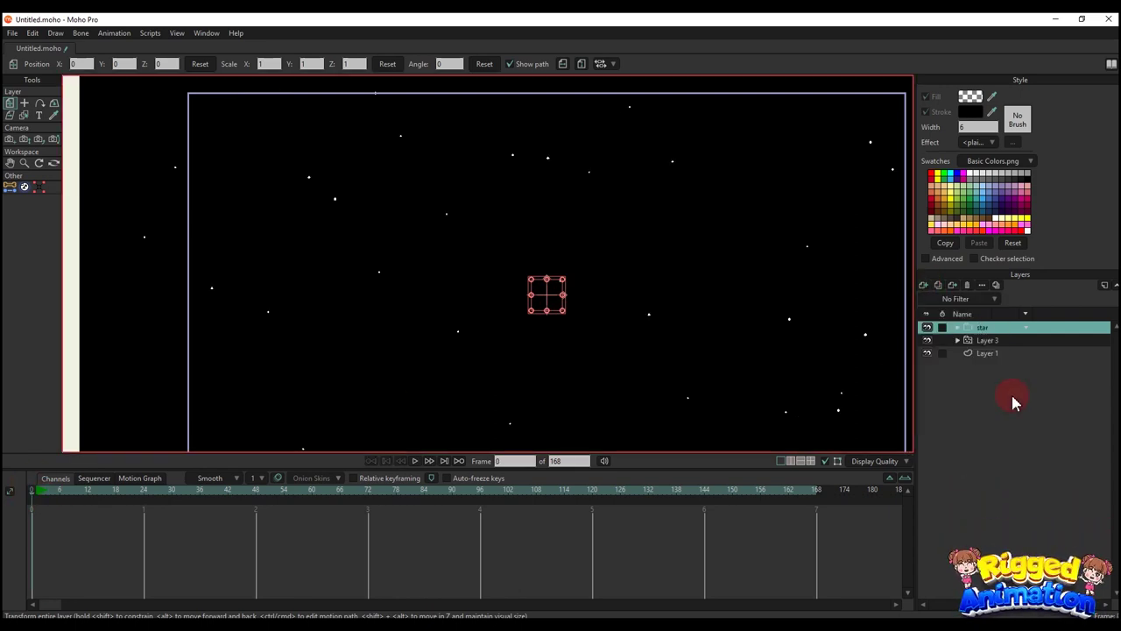
pyautogui.moveTo(980, 342); pyautogui.dragTo(974, 330)
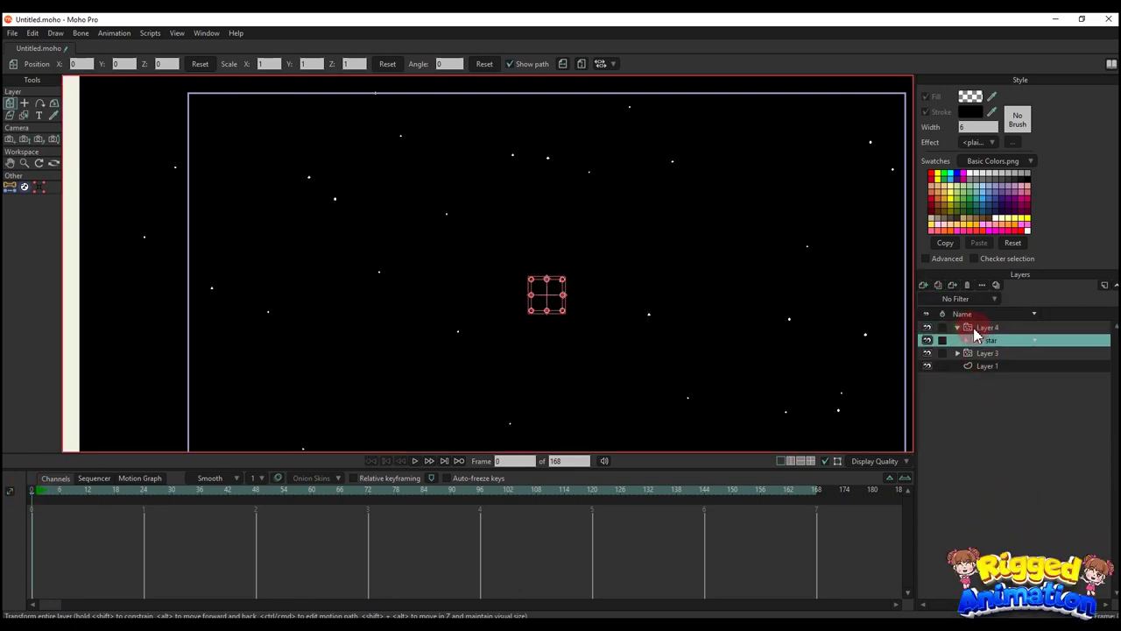
# Step: Rename the new particle layer as star
pyautogui.doubleClick(981, 329)
pyautogui.write('sy')
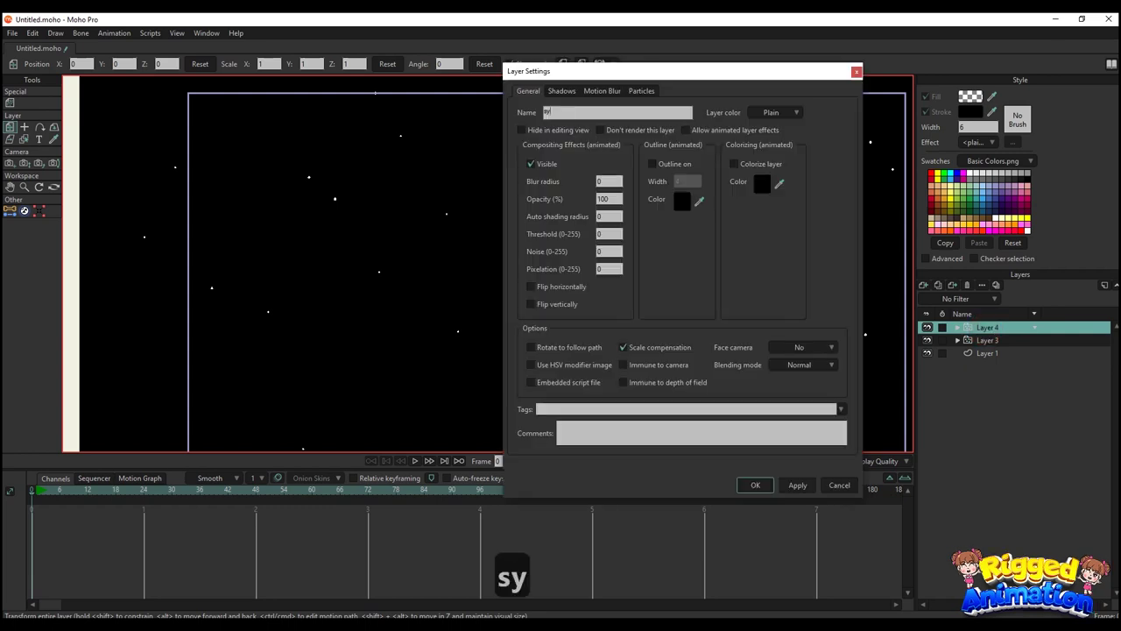
pyautogui.write('a')
pyautogui.press('BackSpace')
pyautogui.press('BackSpace')
pyautogui.write('tar')
pyautogui.press('Return')
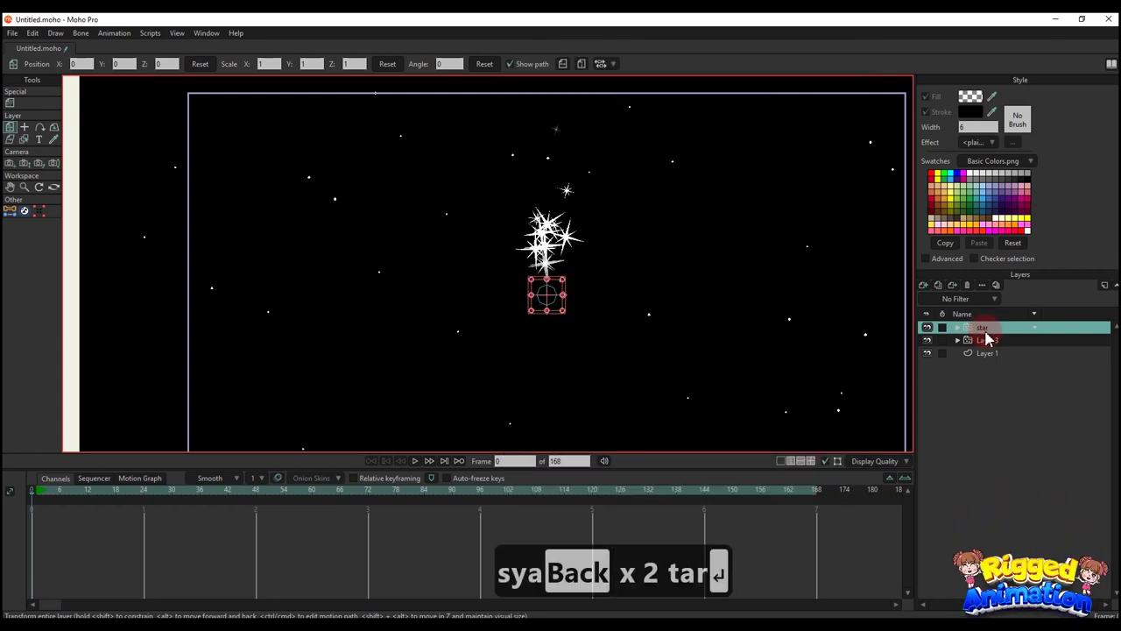
# Step: Play the animation and set the star layer's particle count and preview particles to 20
pyautogui.scroll(-3, 393, 345)
pyautogui.press('space')
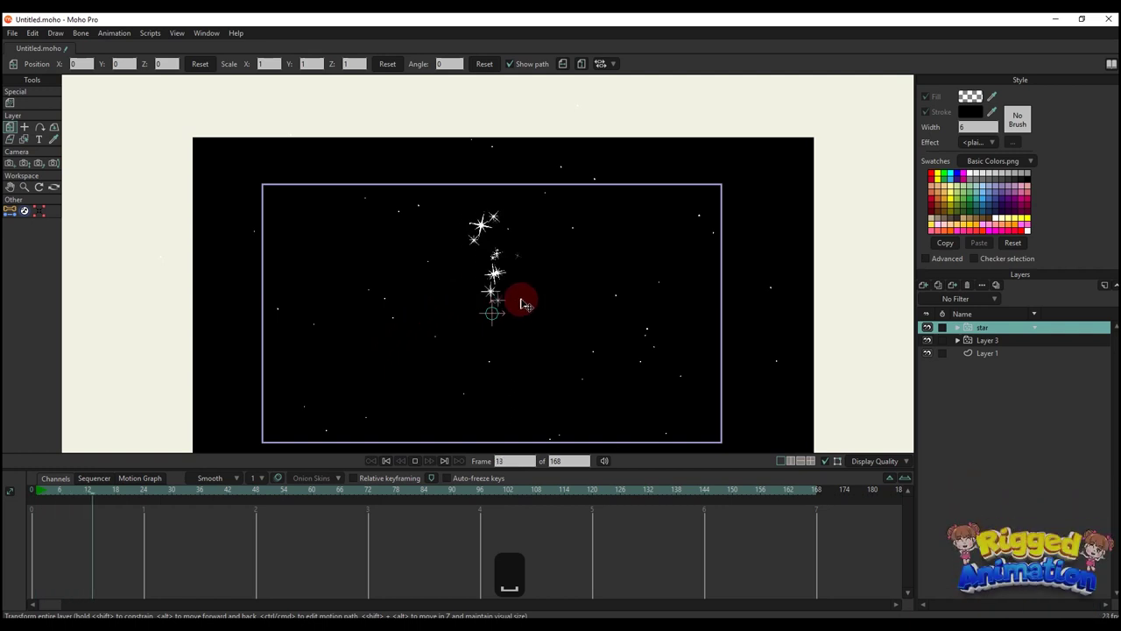
pyautogui.click(9, 103)
pyautogui.click(110, 64)
pyautogui.click(153, 99)
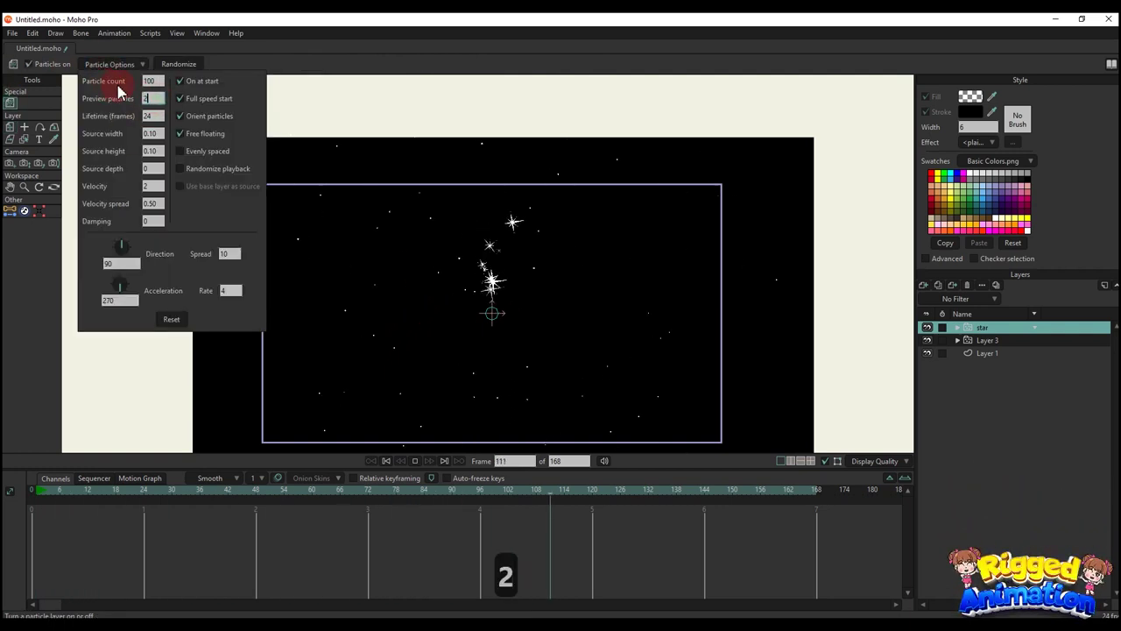
pyautogui.click(149, 81)
pyautogui.write('20')
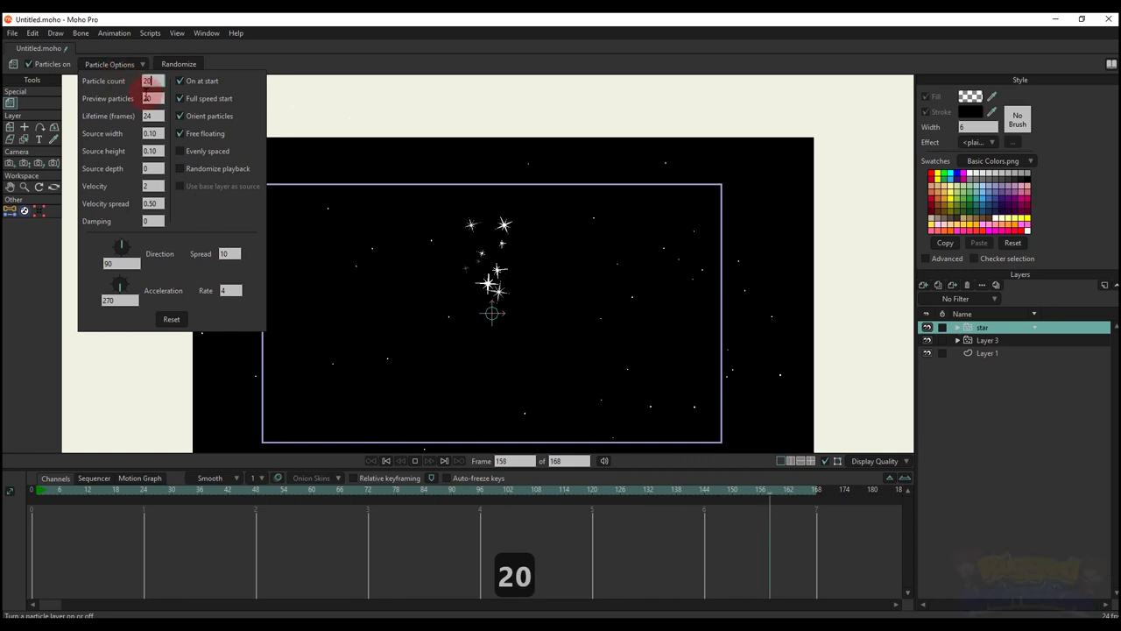
# Step: Set the star particles' velocity and velocity spread to 0
pyautogui.moveTo(157, 133); pyautogui.dragTo(118, 123)
pyautogui.click(154, 166)
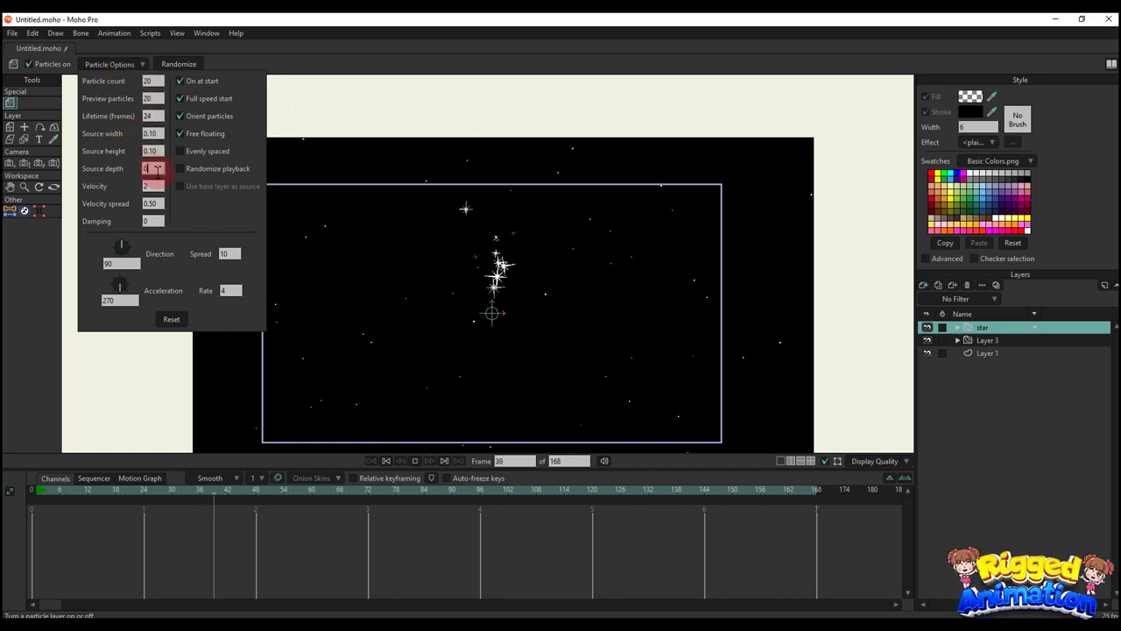
pyautogui.moveTo(154, 185); pyautogui.dragTo(120, 183)
pyautogui.write('0')
pyautogui.click(150, 203)
pyautogui.write('0')
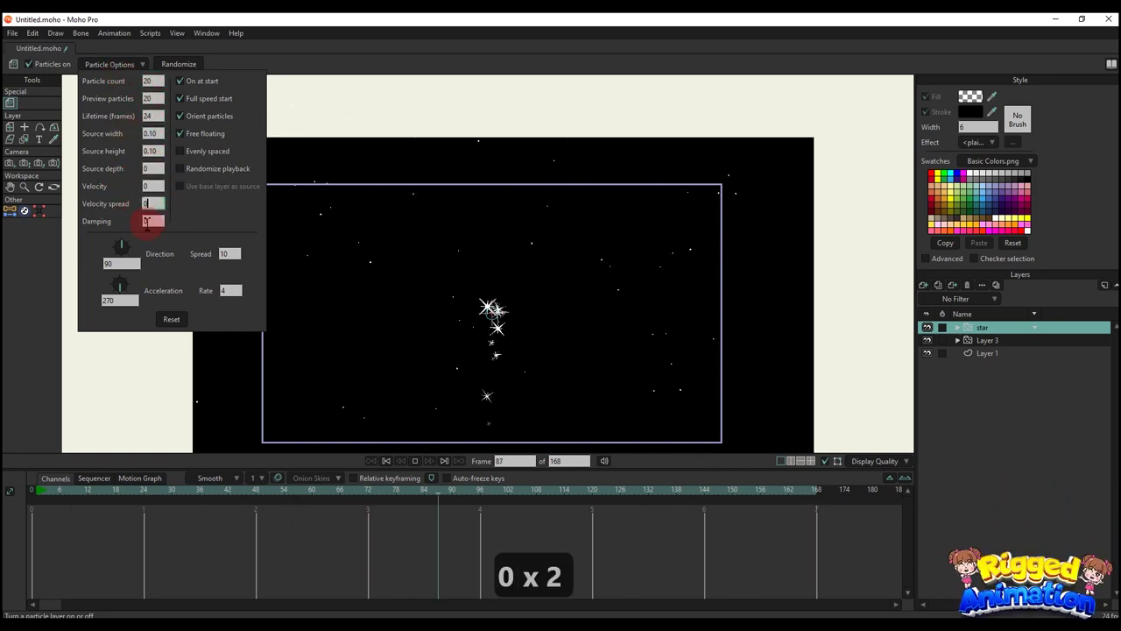
# Step: Set the star particles' direction, spread, acceleration and rate to 0
pyautogui.write('0')
pyautogui.click(114, 300)
pyautogui.write('0')
pyautogui.click(226, 254)
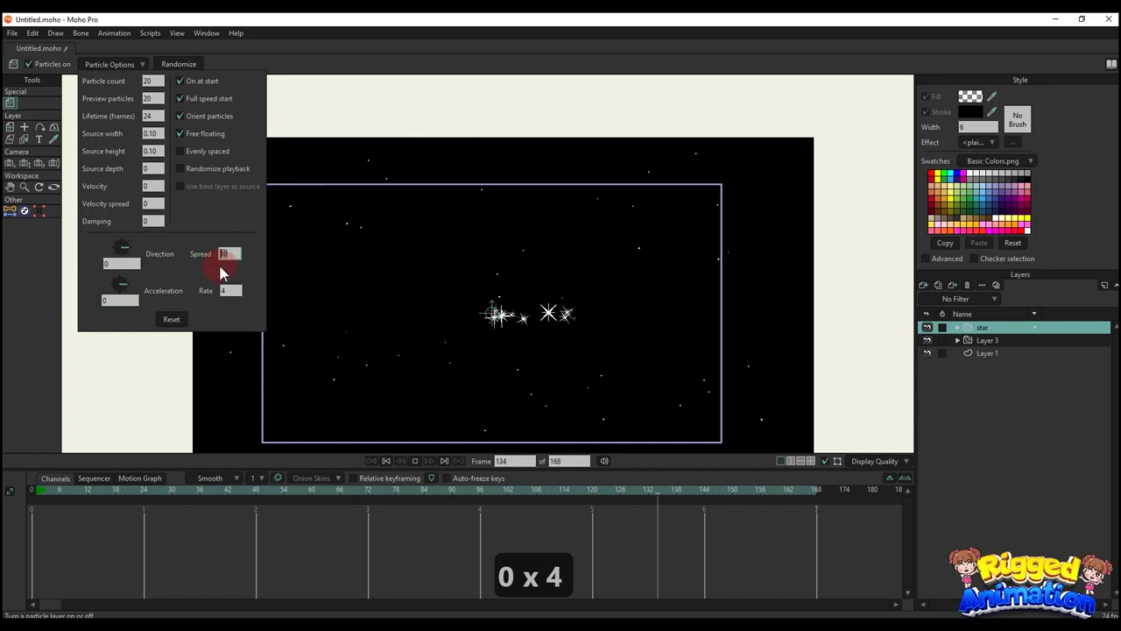
pyautogui.write('0')
pyautogui.click(231, 290)
pyautogui.write('0')
# Step: Enlarge the star particles' source area to a width of 4.60 and a height of 3.60
pyautogui.click(159, 133)
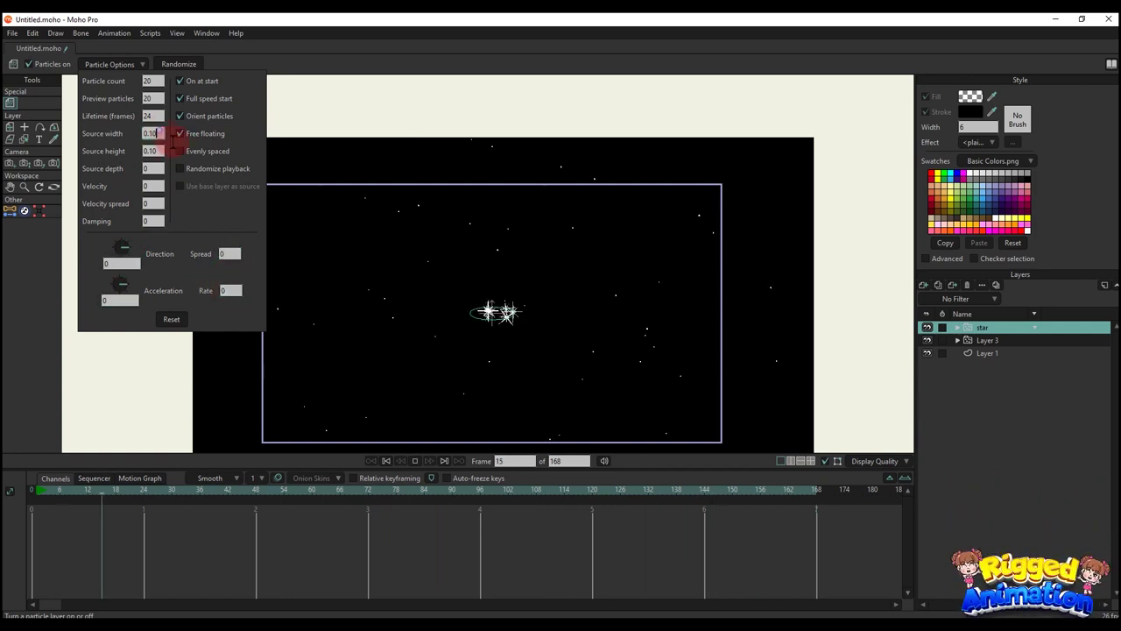
pyautogui.scroll(2, 168, 134)
pyautogui.moveTo(210, 171); pyautogui.dragTo(231, 200)
pyautogui.doubleClick(150, 150)
pyautogui.write('3.60')
pyautogui.scroll(-2, 603, 232)
pyautogui.scroll(1, 591, 245)
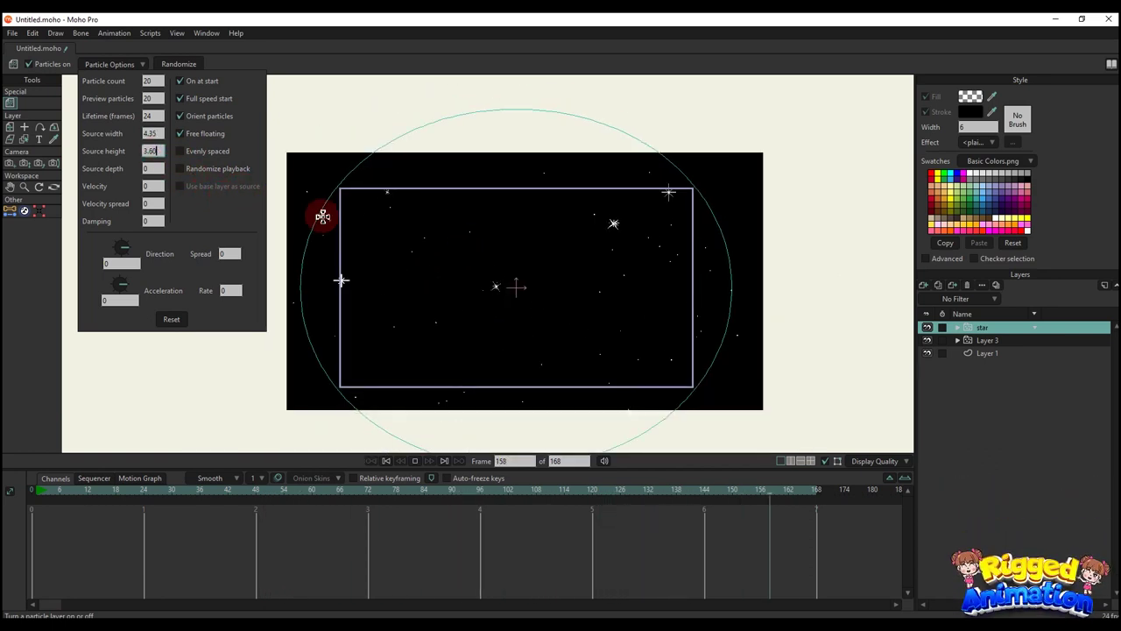
pyautogui.click(156, 134)
pyautogui.scroll(1, 158, 134)
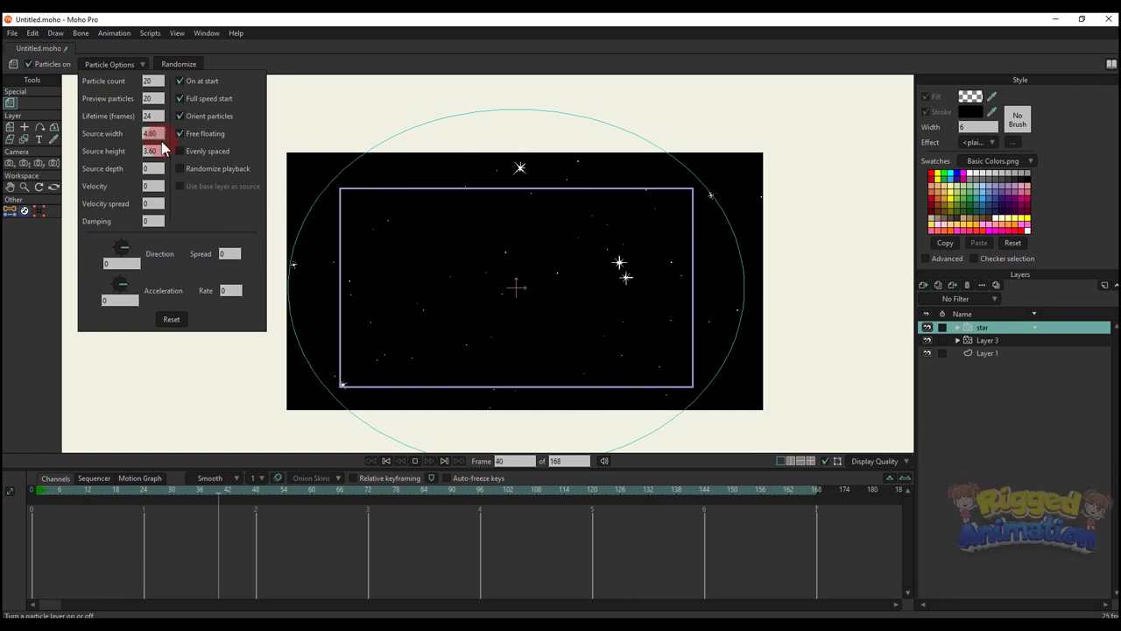
# Step: Reduce the star layer's particle count and preview particles to 10 each
pyautogui.doubleClick(146, 80)
pyautogui.write('1')
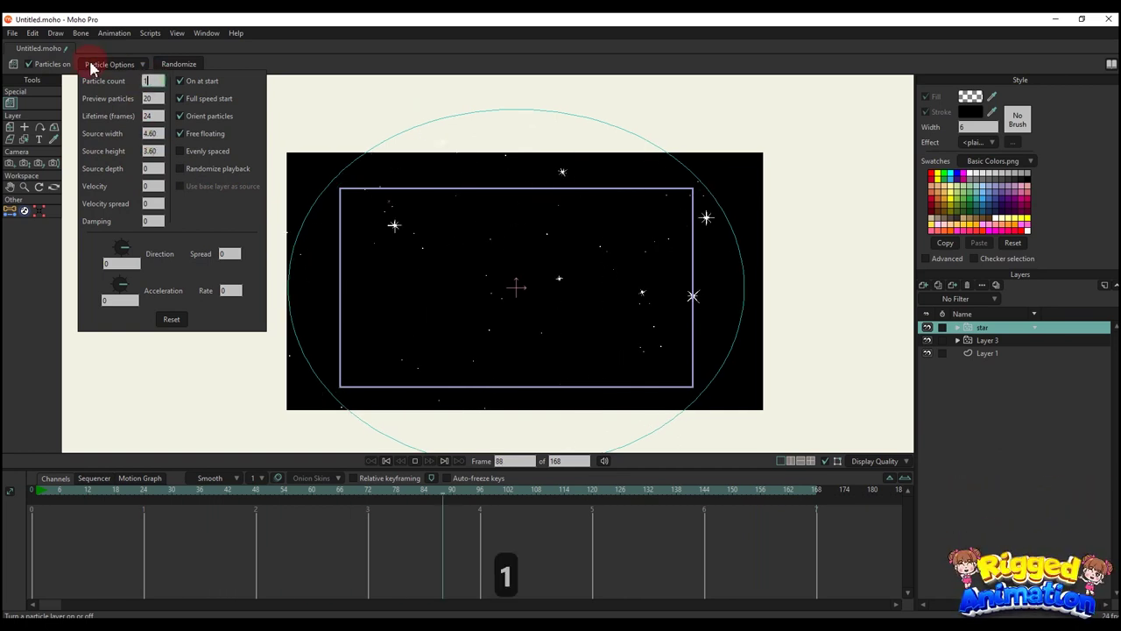
pyautogui.write('0')
pyautogui.press('Tab')
pyautogui.write('10')
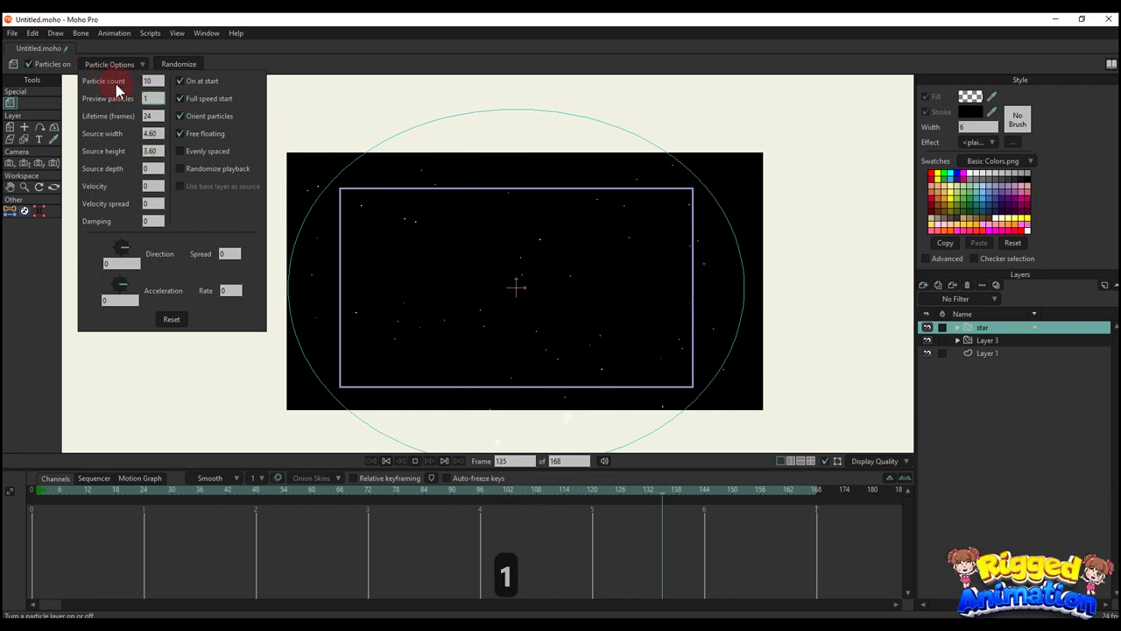
pyautogui.press('Tab')
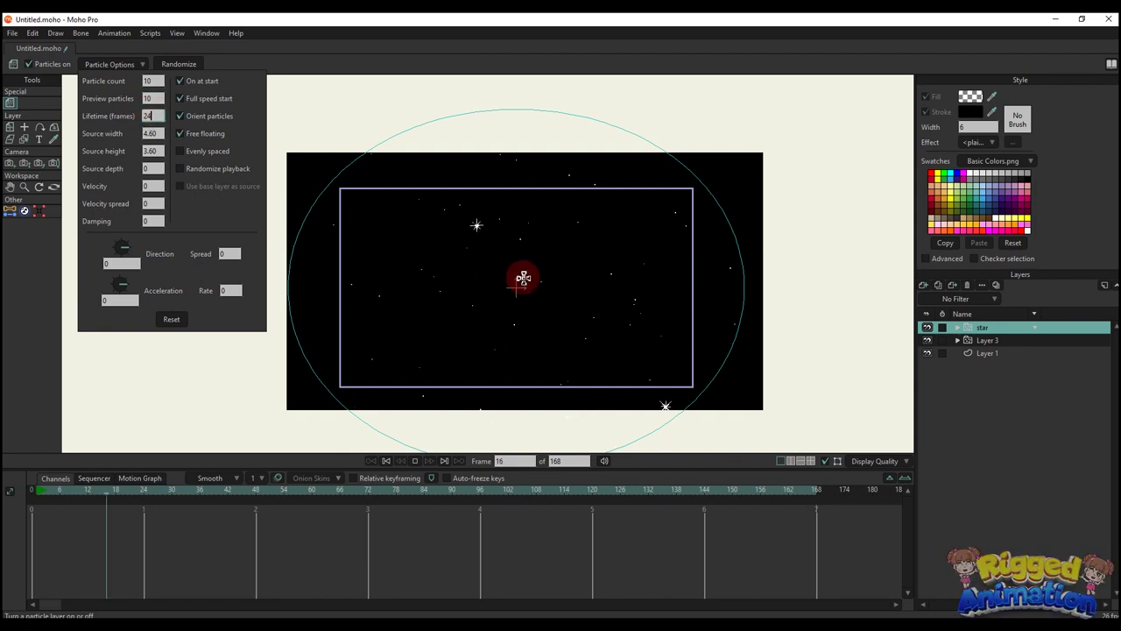
# Step: Replay the animation from frame 0 and set the star particles' source depth to 2
pyautogui.click(26, 493)
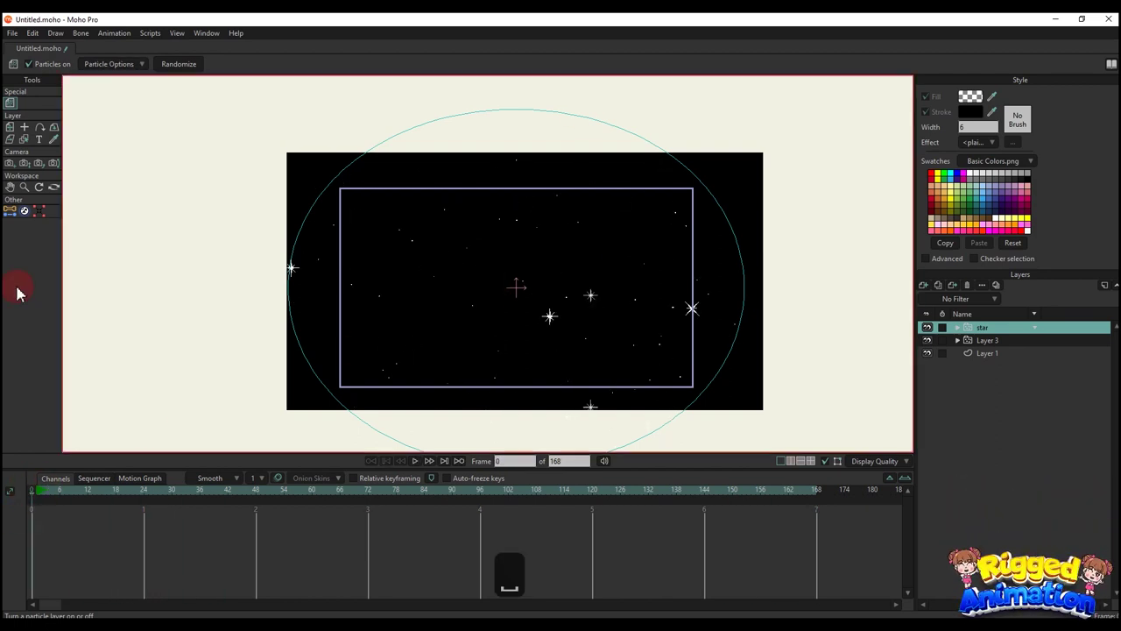
pyautogui.press('space')
pyautogui.click(92, 65)
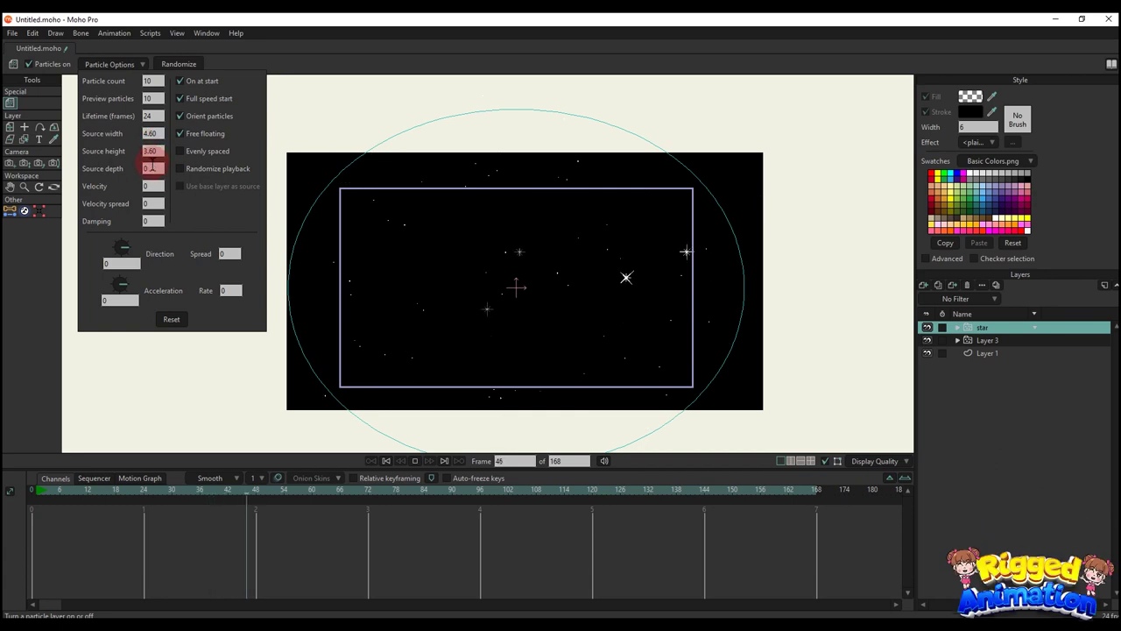
pyautogui.click(154, 169)
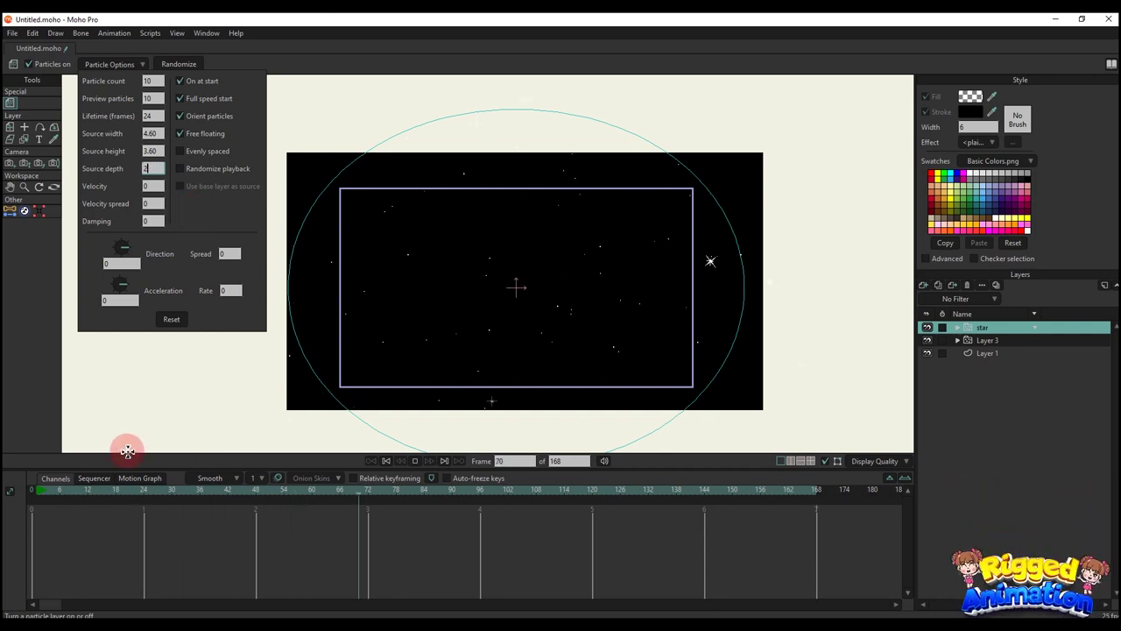
# Step: Examine the inner star group up close and play back the star particle animation over the whole scene
pyautogui.press('space')
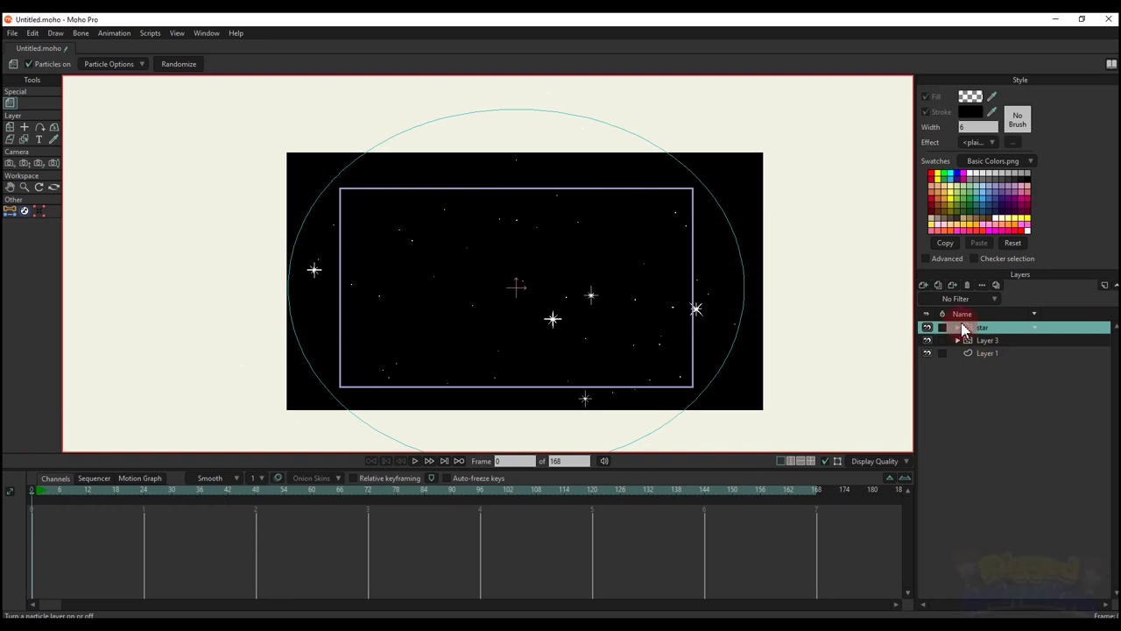
pyautogui.click(958, 327)
pyautogui.click(990, 339)
pyautogui.scroll(5, 358, 275)
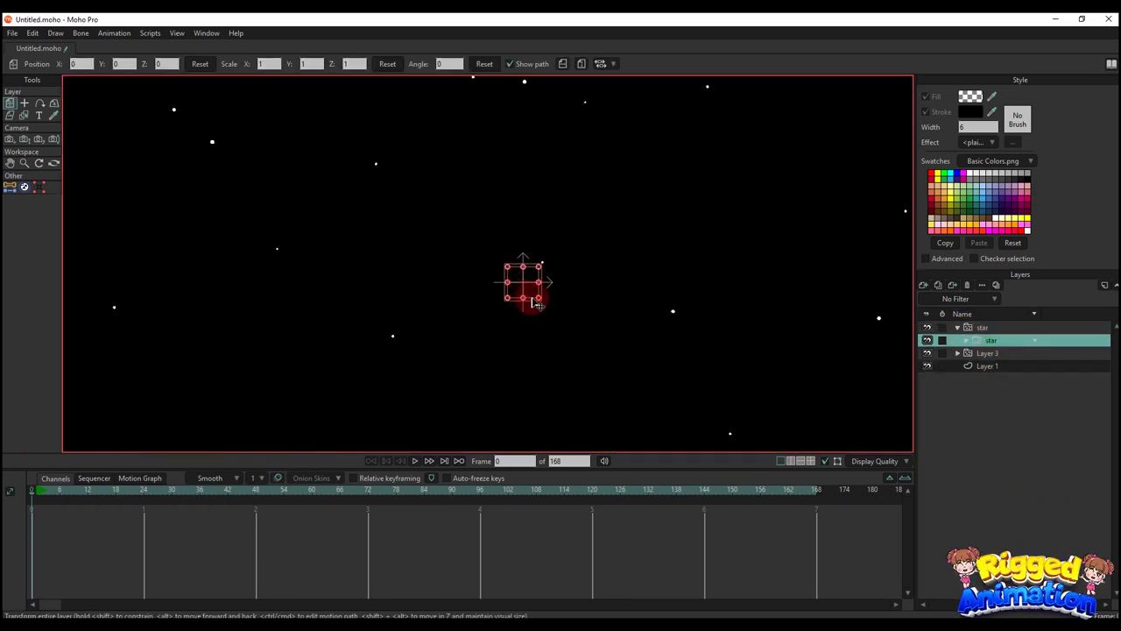
pyautogui.scroll(3, 536, 303)
pyautogui.moveTo(547, 305); pyautogui.dragTo(532, 292)
pyautogui.click(972, 328)
pyautogui.scroll(-6, 479, 253)
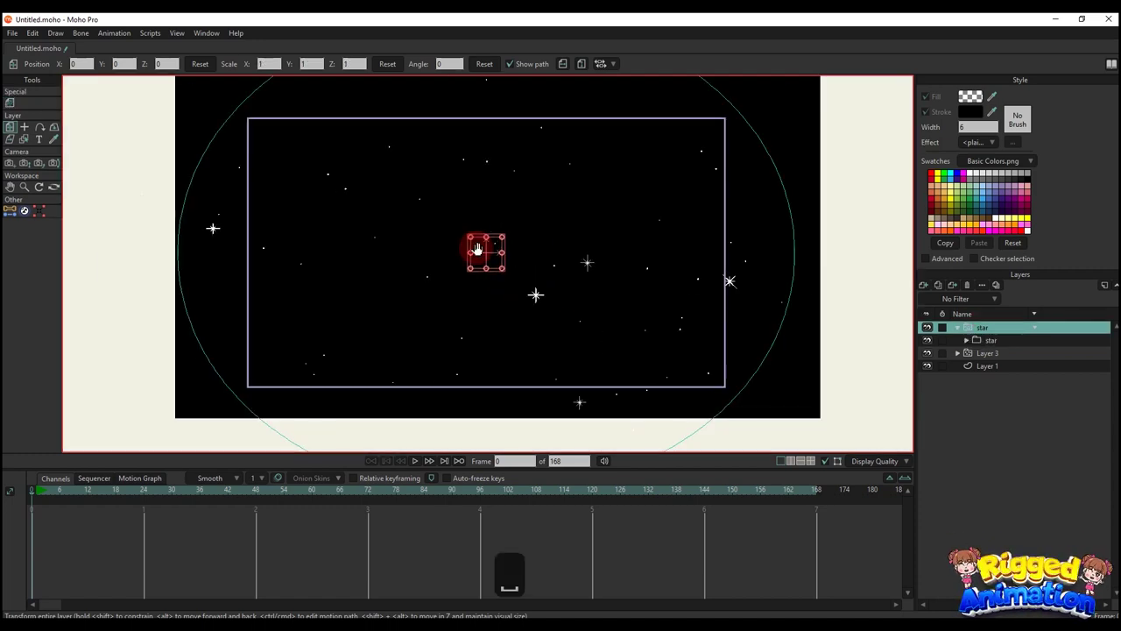
pyautogui.press('space')
pyautogui.scroll(-1, 478, 249)
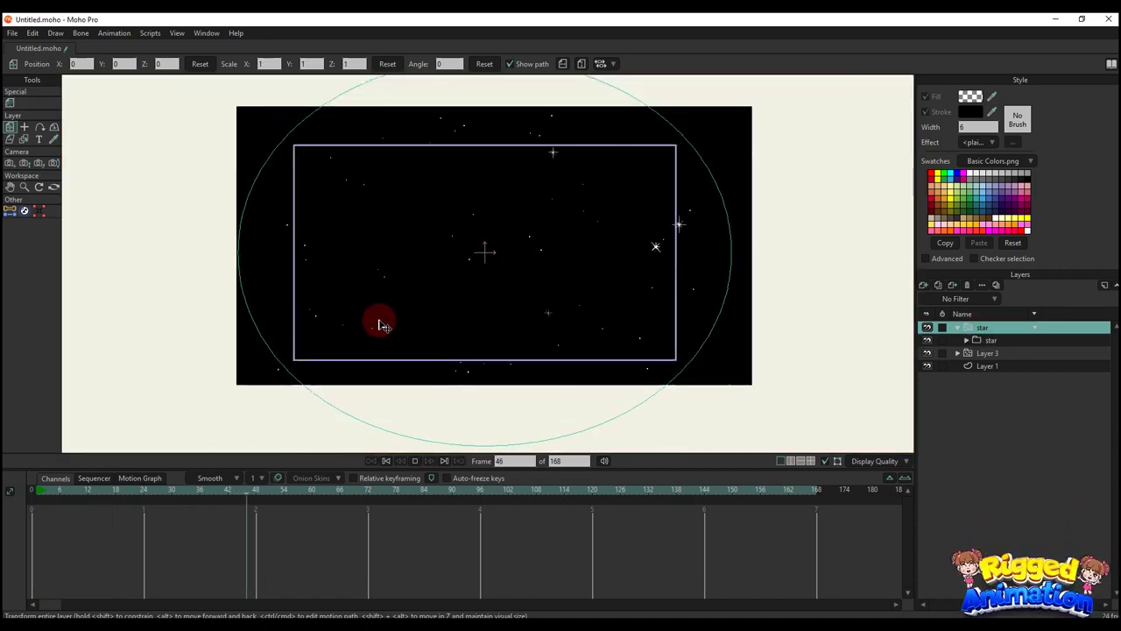
pyautogui.press('space')
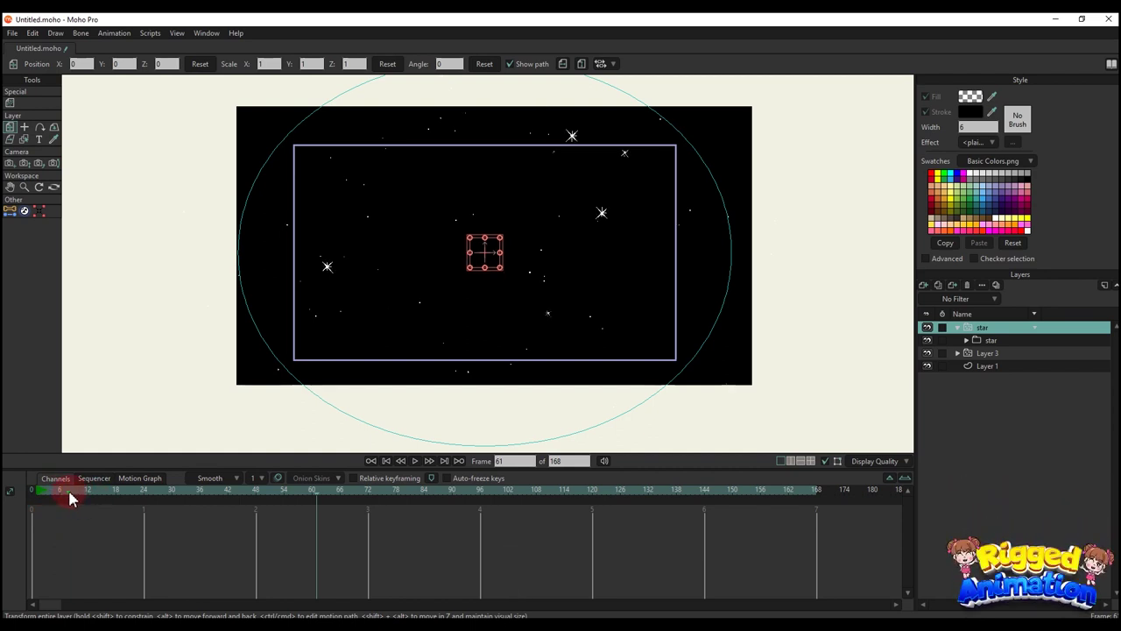
# Step: Render frame 24 to inspect the stars, close the render and return to frame 0
pyautogui.moveTo(92, 498); pyautogui.dragTo(110, 502)
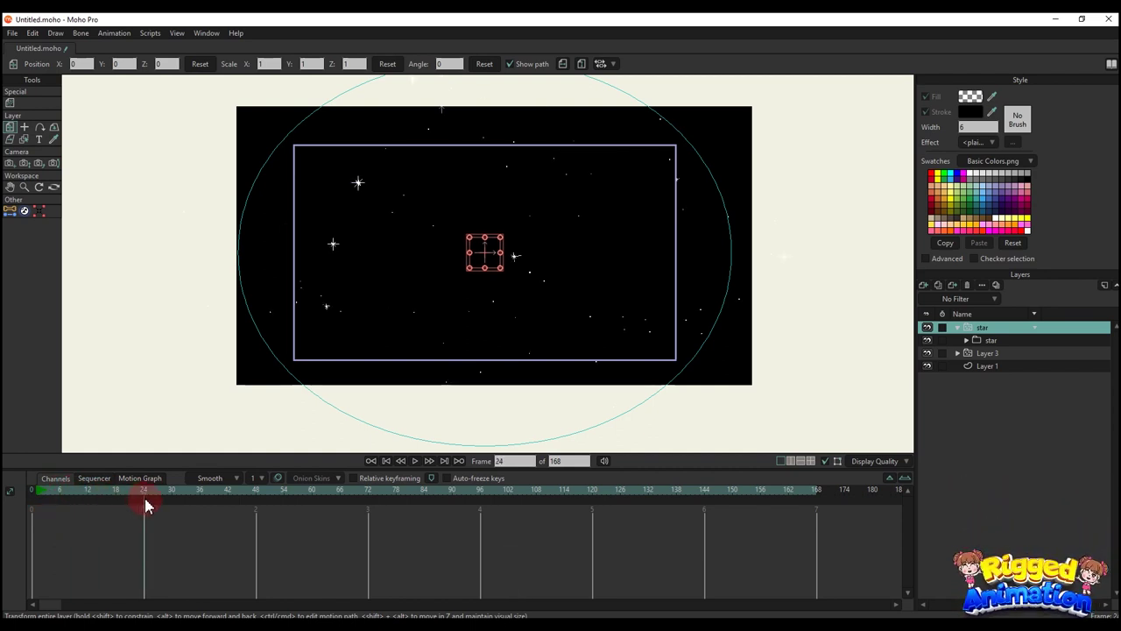
pyautogui.hotkey('ctrl', 'r')
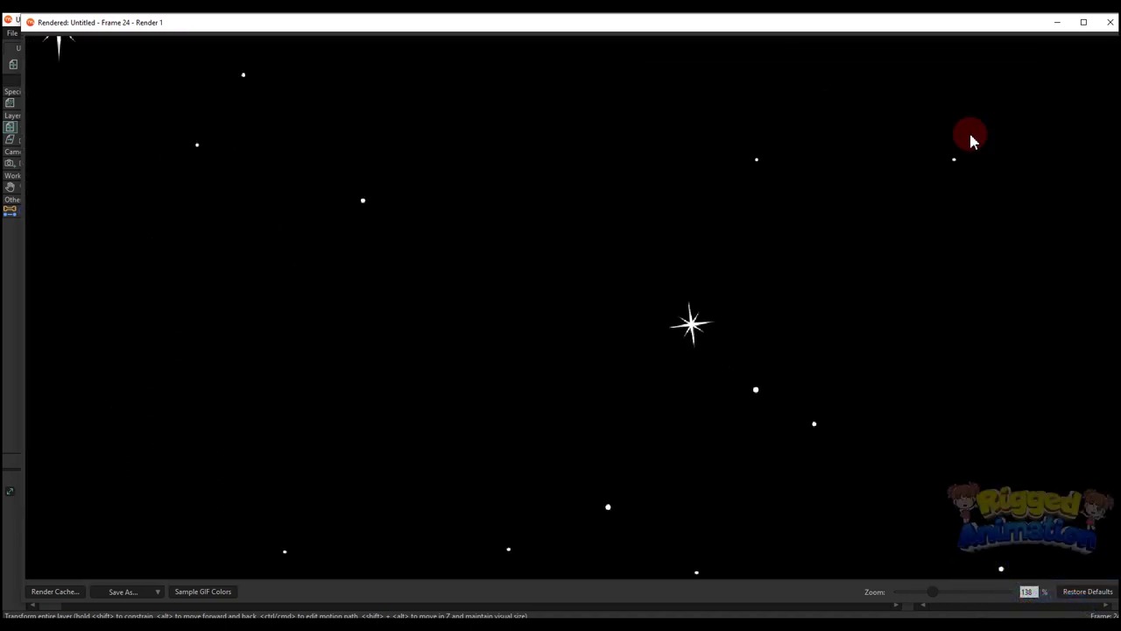
pyautogui.click(1110, 22)
pyautogui.click(35, 493)
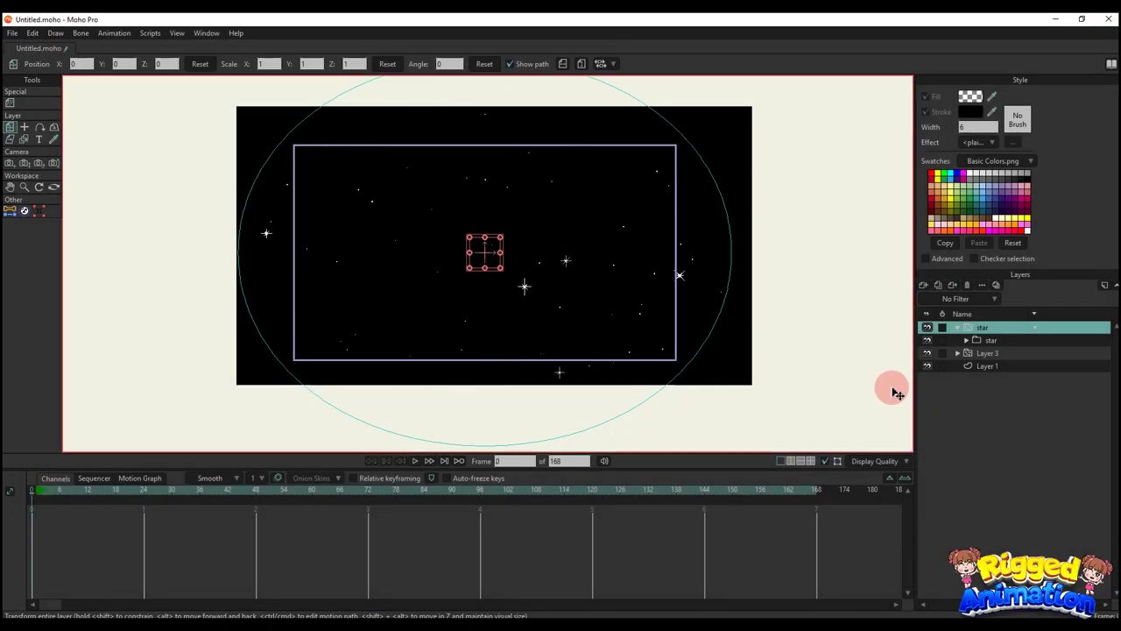
# Step: Apply a Soft Edge effect to the star shape inside the star group, with blur radius 3 and Threshold off
pyautogui.click(994, 354)
pyautogui.scroll(5, 526, 285)
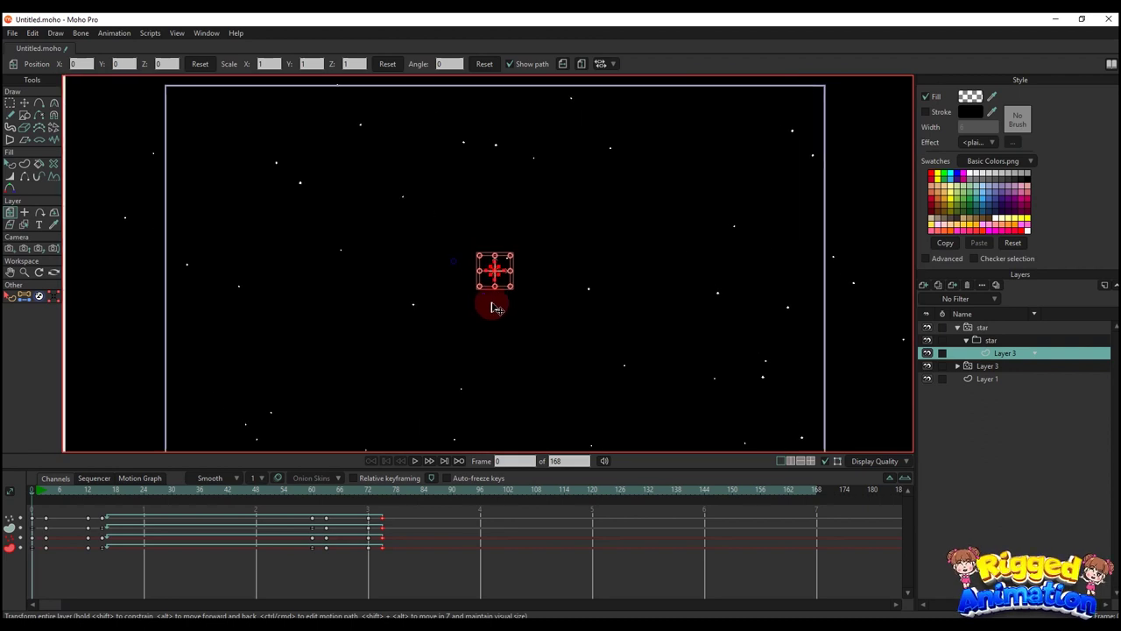
pyautogui.press('q')
pyautogui.scroll(8, 502, 279)
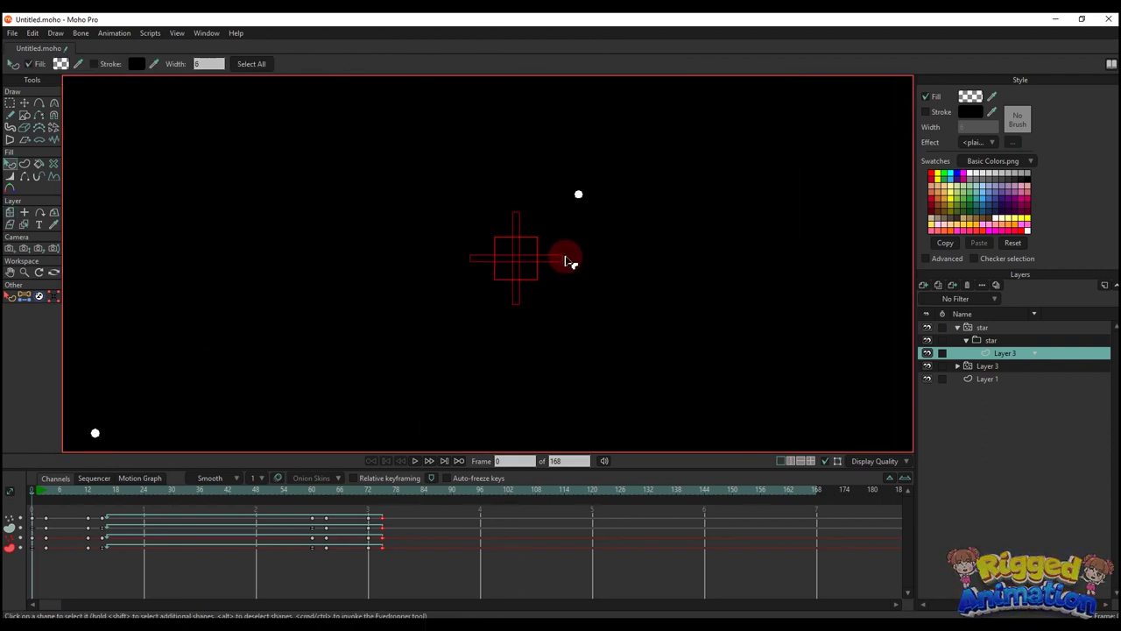
pyautogui.click(993, 143)
pyautogui.click(1007, 185)
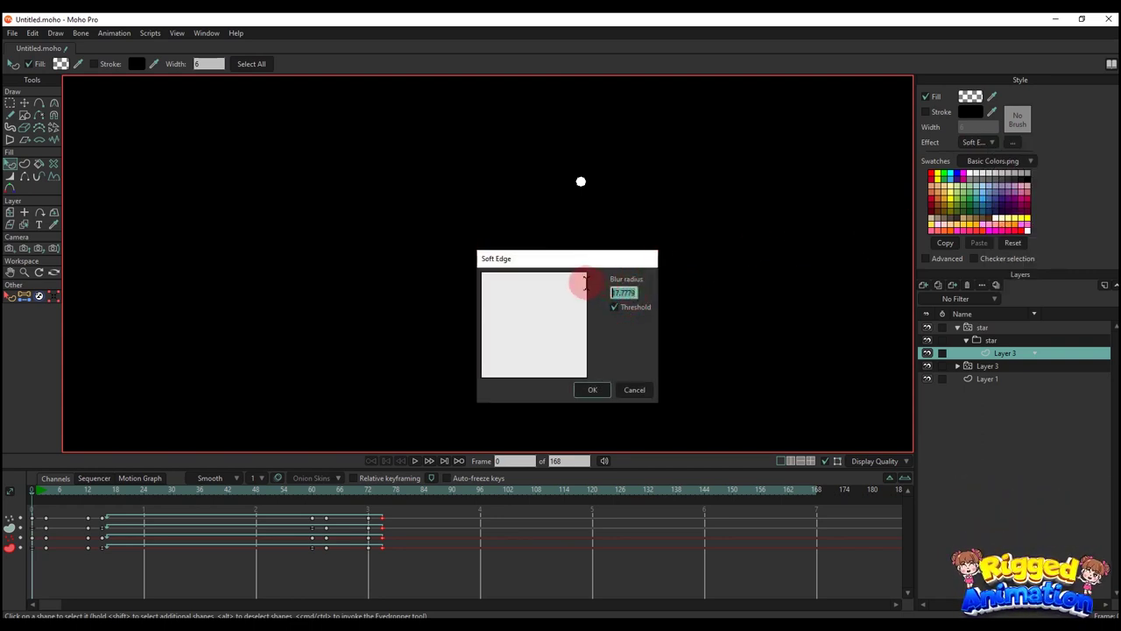
pyautogui.click(618, 302)
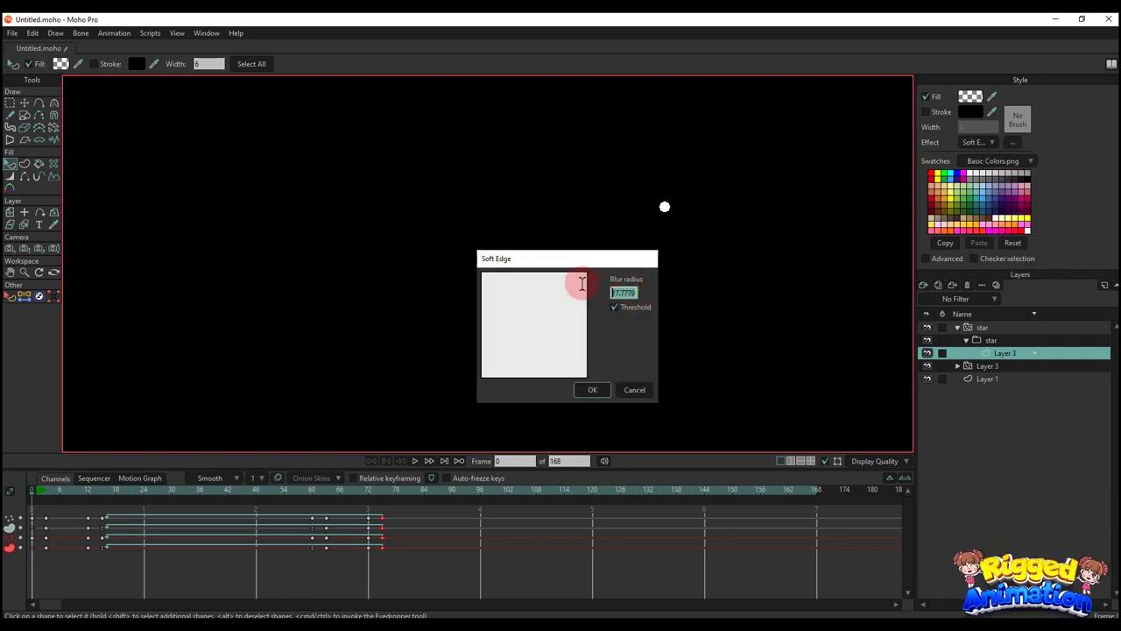
pyautogui.click(595, 390)
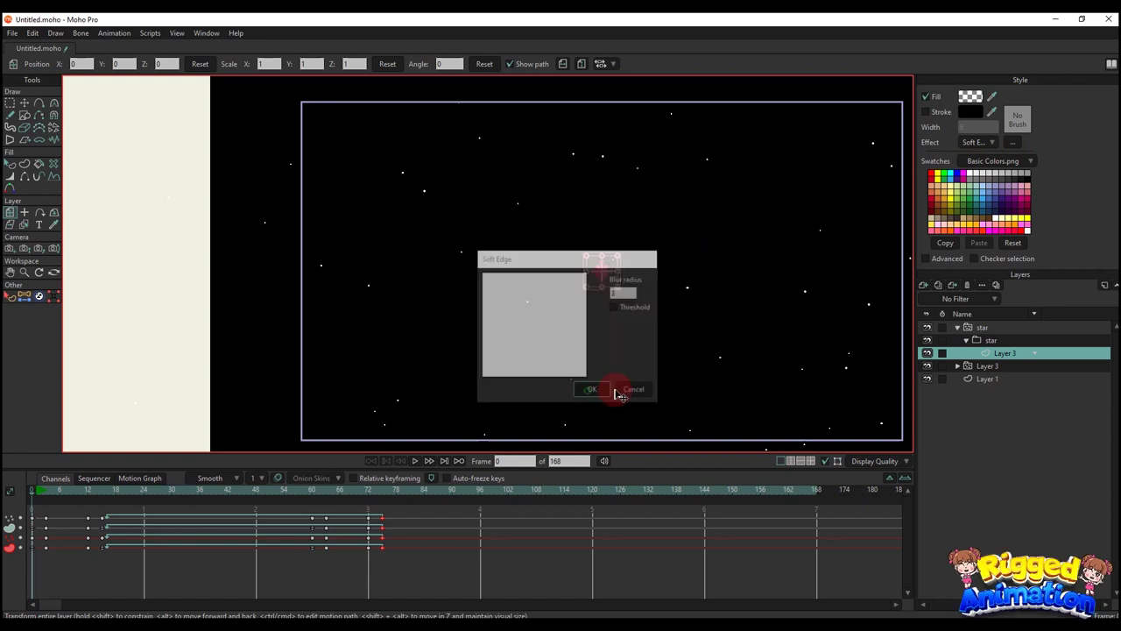
# Step: Render frame 0 with the star particle layer selected and examine the stars' soft edges up close and across the frame
pyautogui.click(934, 329)
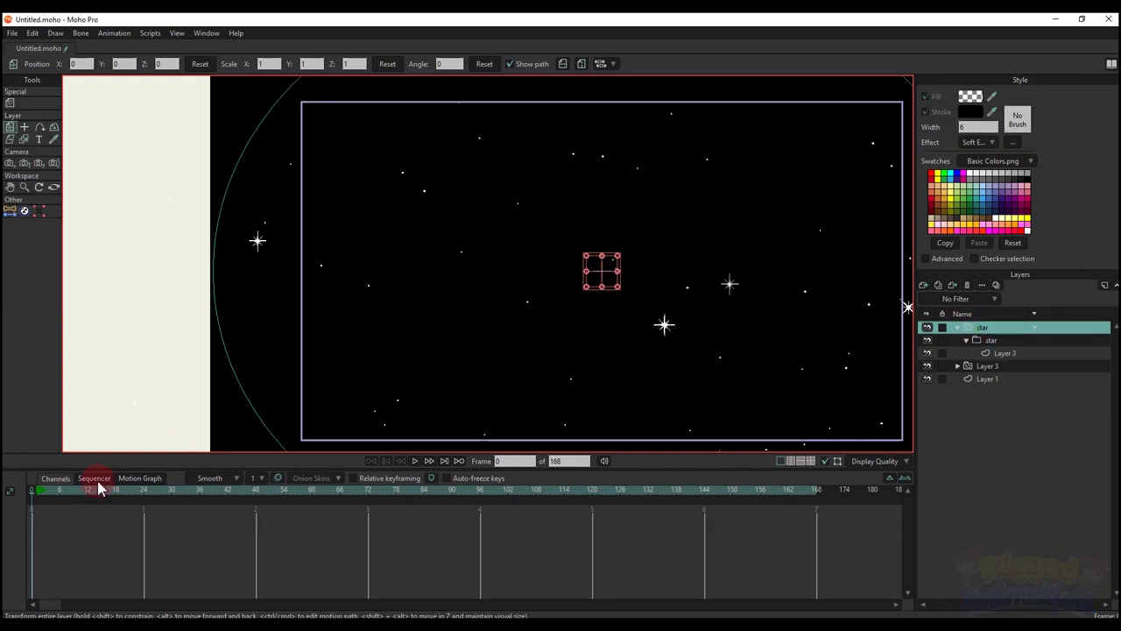
pyautogui.hotkey('ctrl', 'r')
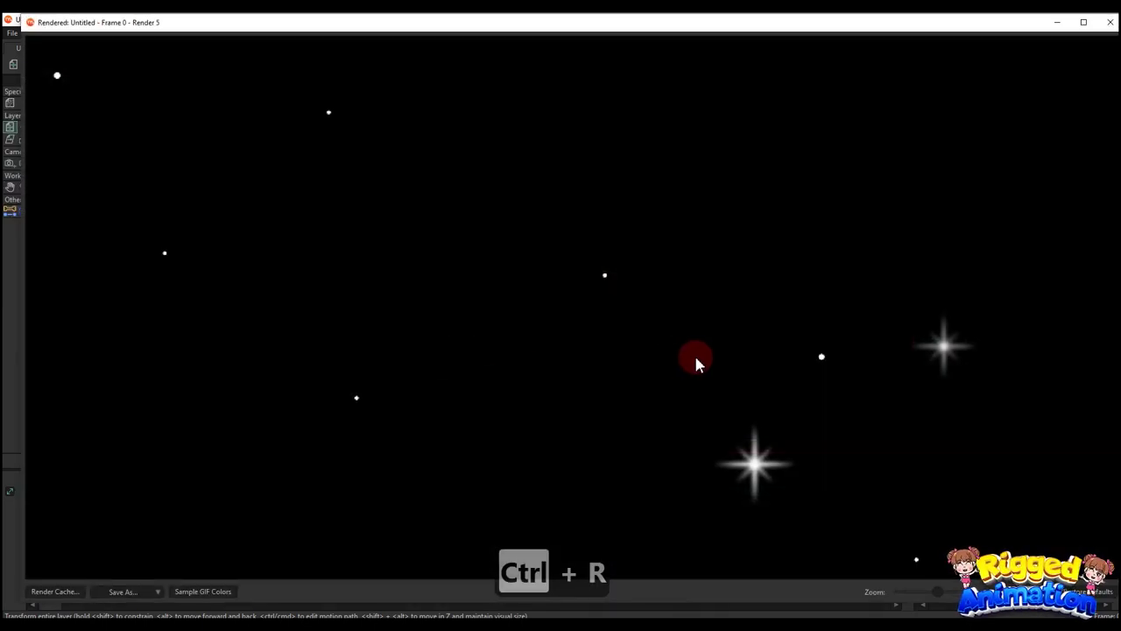
pyautogui.scroll(-1, 693, 357)
pyautogui.scroll(7, 694, 357)
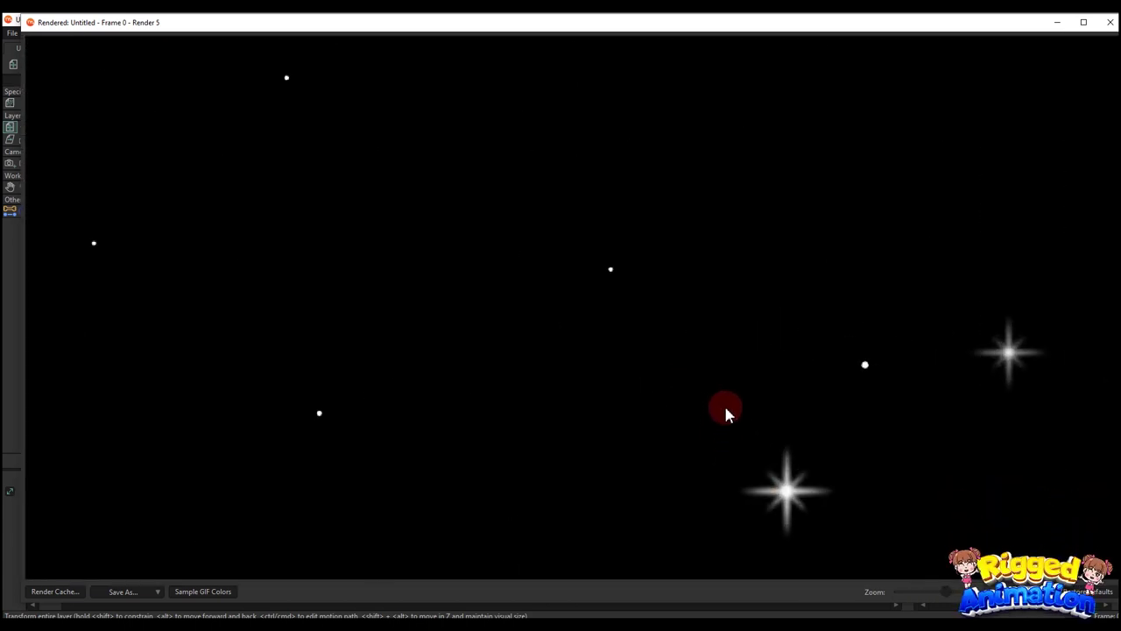
pyautogui.scroll(-5, 758, 420)
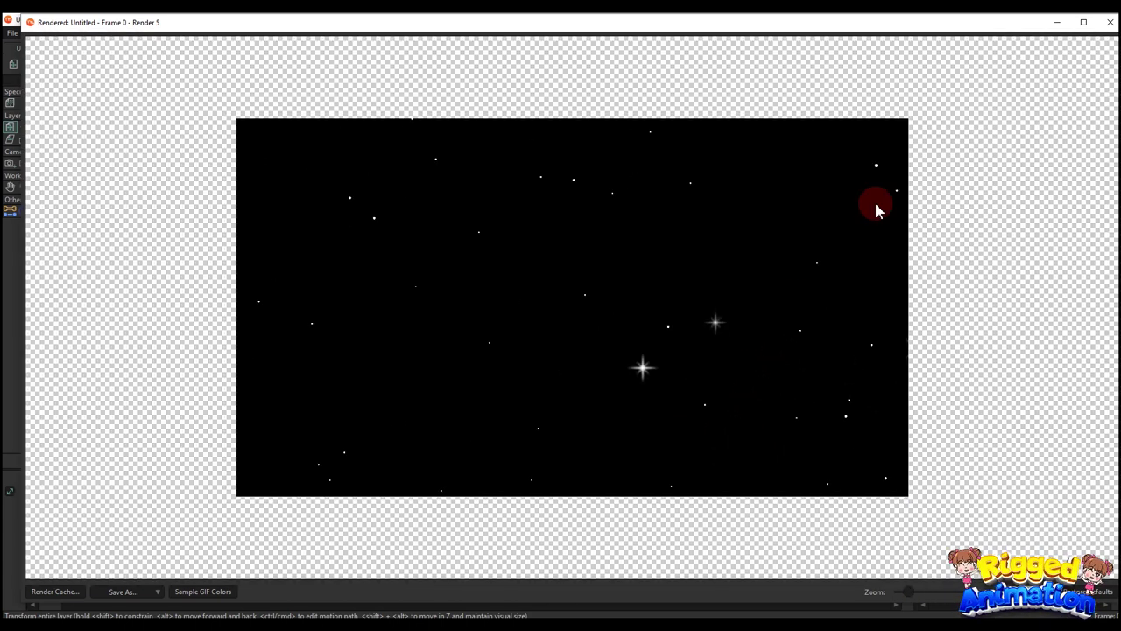
pyautogui.click(1110, 22)
# Step: Play the animation and restart it from frame 0 to check the twinkling stars
pyautogui.press('space')
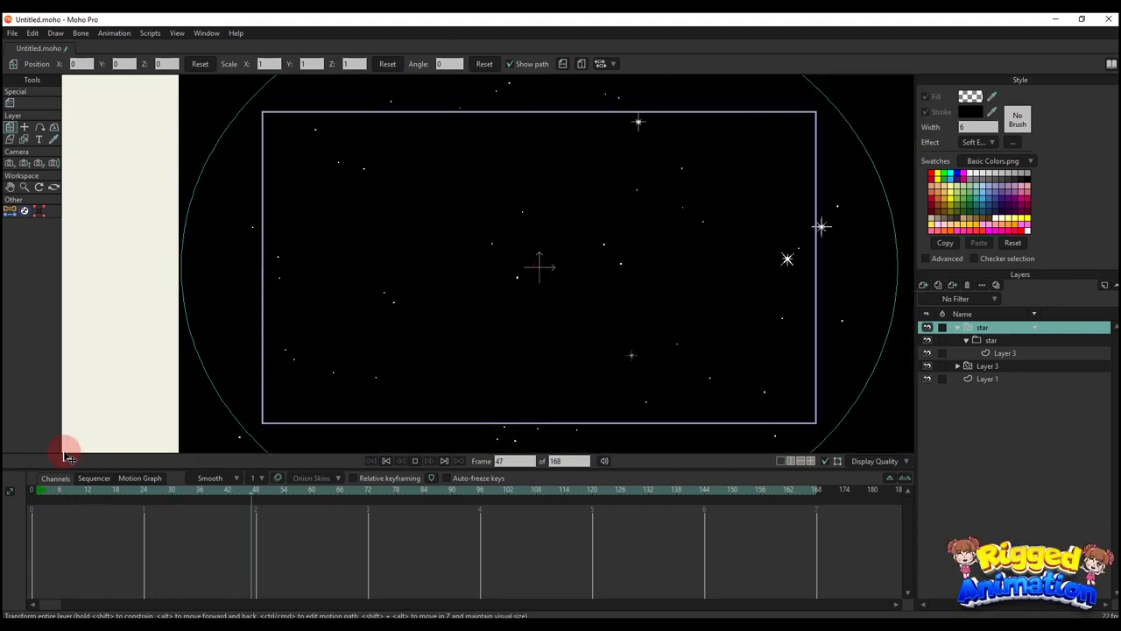
pyautogui.click(44, 490)
pyautogui.press('space')
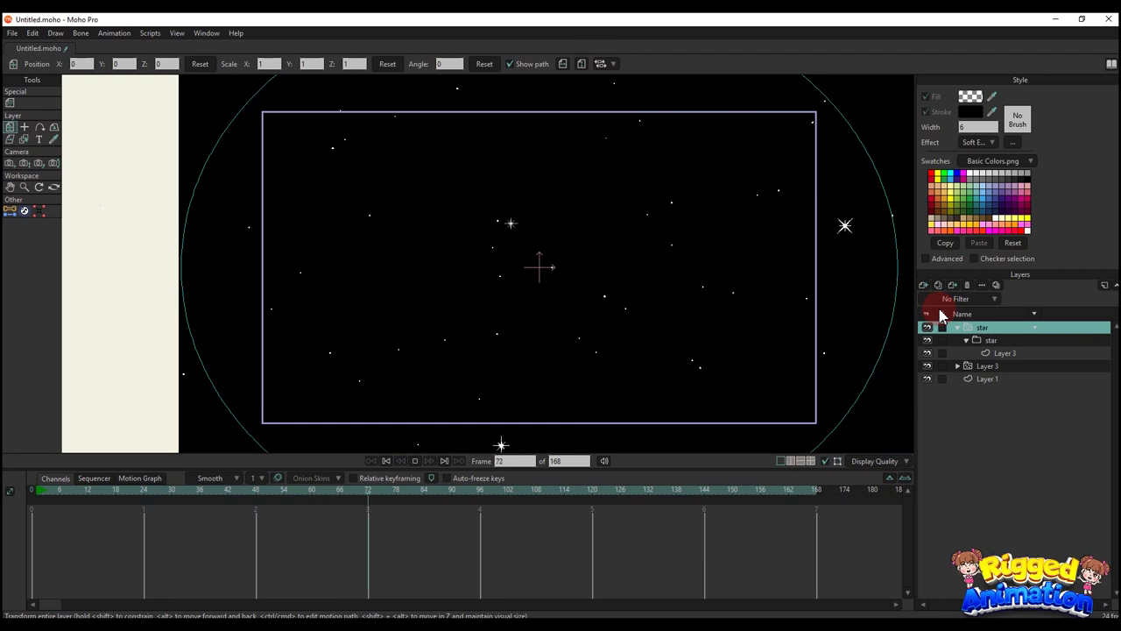
# Step: Add a new vector layer and place it between Layer 3 and Layer 1
pyautogui.click(924, 286)
pyautogui.click(983, 357)
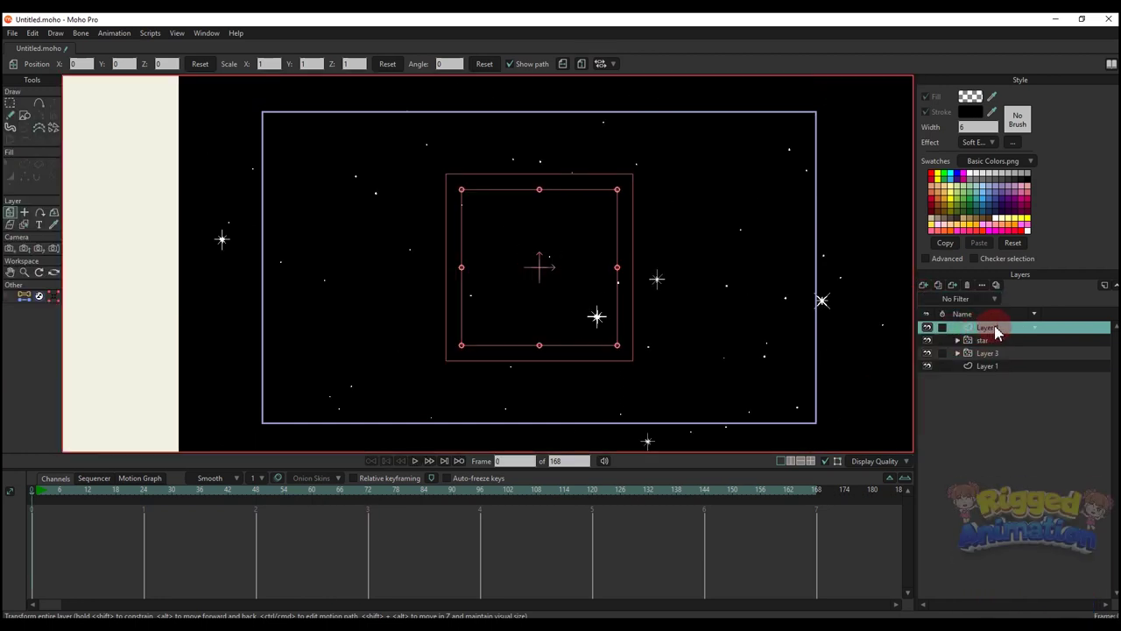
pyautogui.moveTo(996, 332); pyautogui.dragTo(1001, 368)
# Step: Draw a rectangle shape covering the entire black canvas on the new vector layer
pyautogui.click(27, 116)
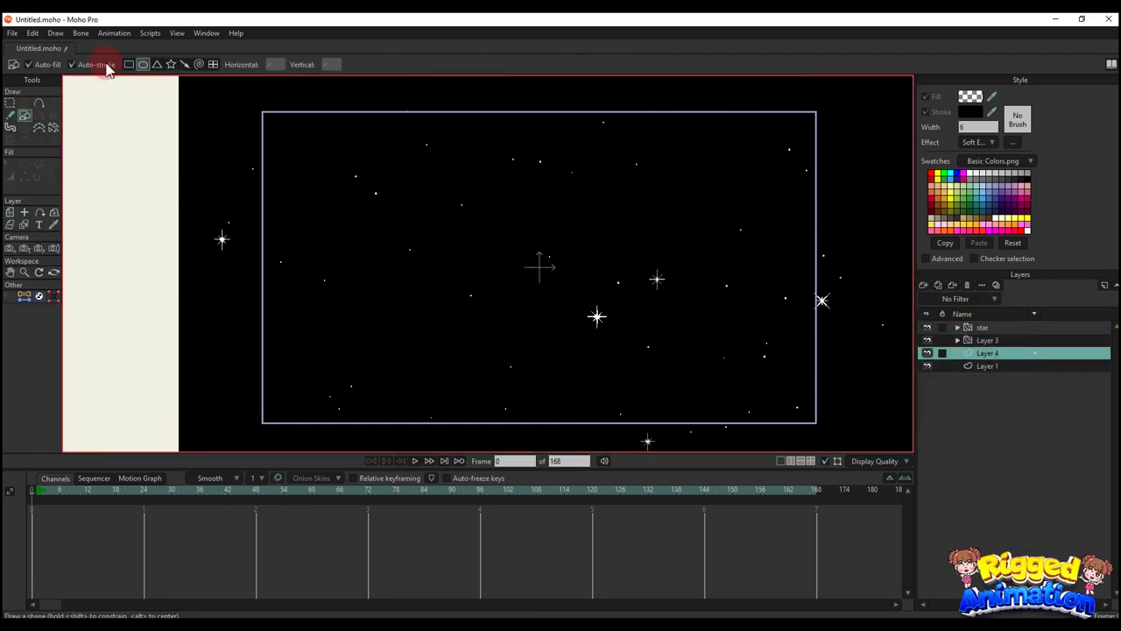
pyautogui.click(128, 69)
pyautogui.scroll(-2, 297, 158)
pyautogui.moveTo(216, 111); pyautogui.dragTo(704, 370)
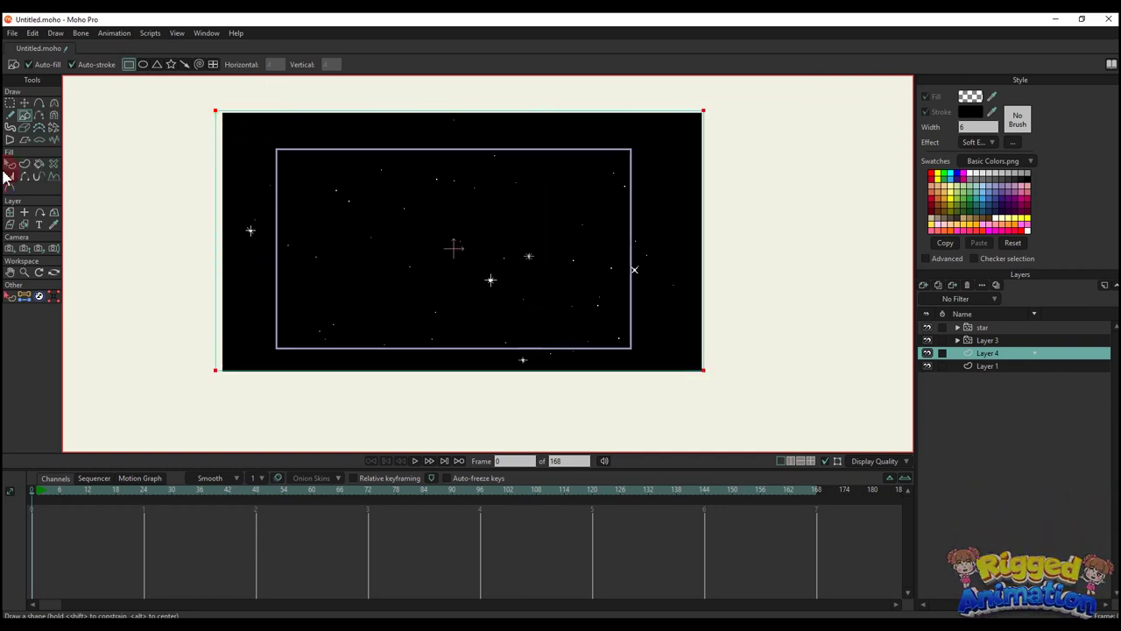
pyautogui.click(26, 164)
pyautogui.click(141, 68)
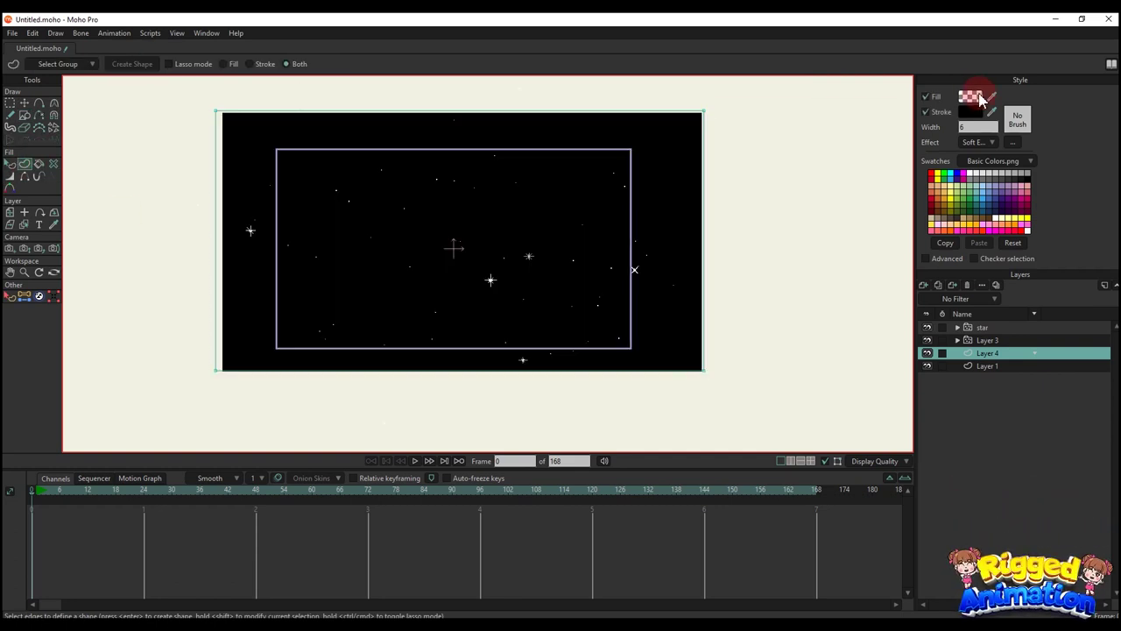
# Step: Give the background rectangle a plain, opaque white (FFFFFF) fill without a stroke
pyautogui.click(1012, 143)
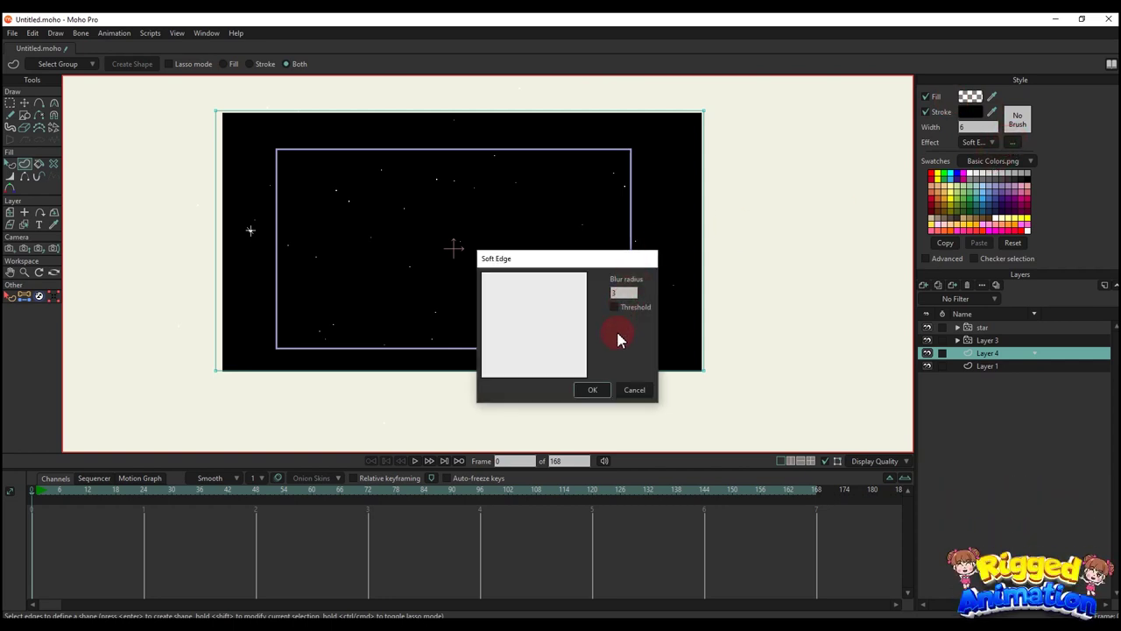
pyautogui.click(630, 389)
pyautogui.click(992, 143)
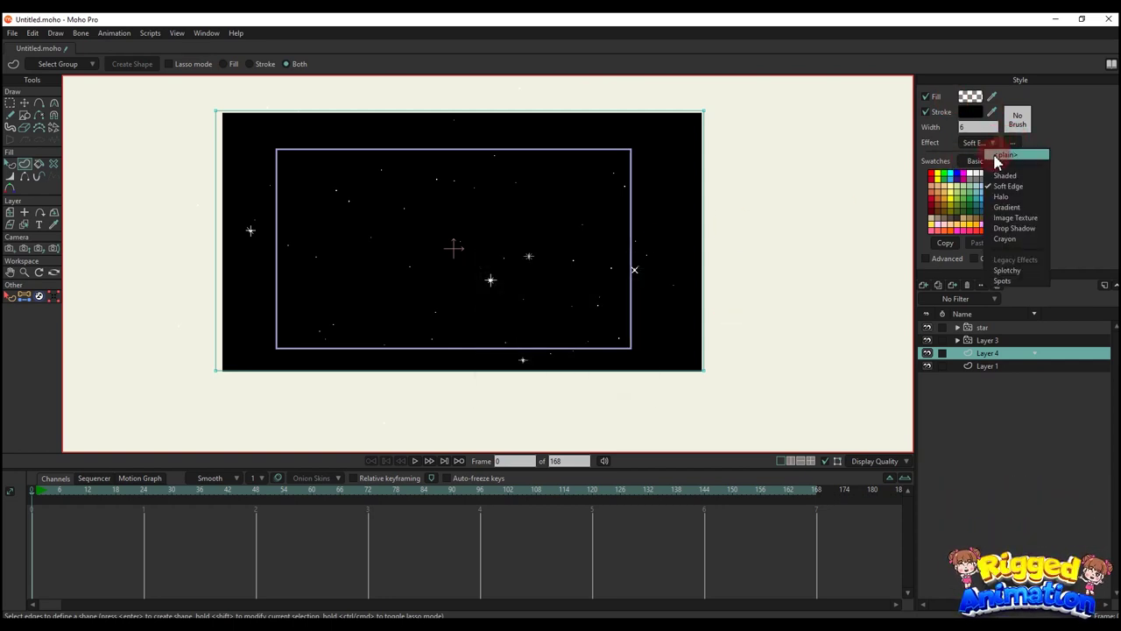
pyautogui.click(839, 200)
pyautogui.press('q')
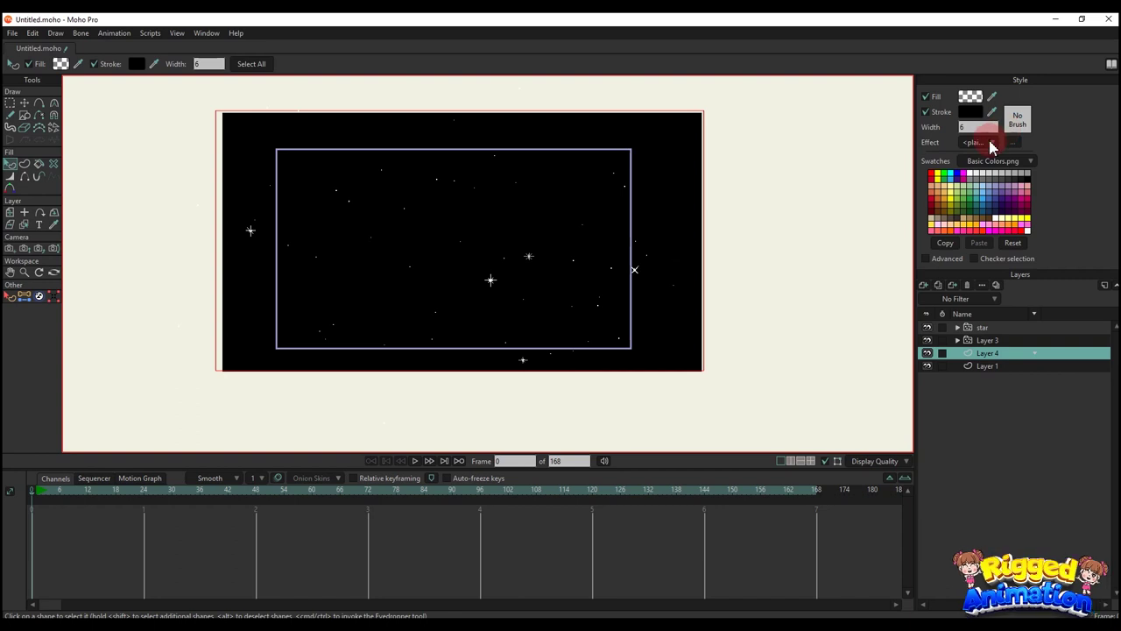
pyautogui.click(992, 143)
pyautogui.click(970, 97)
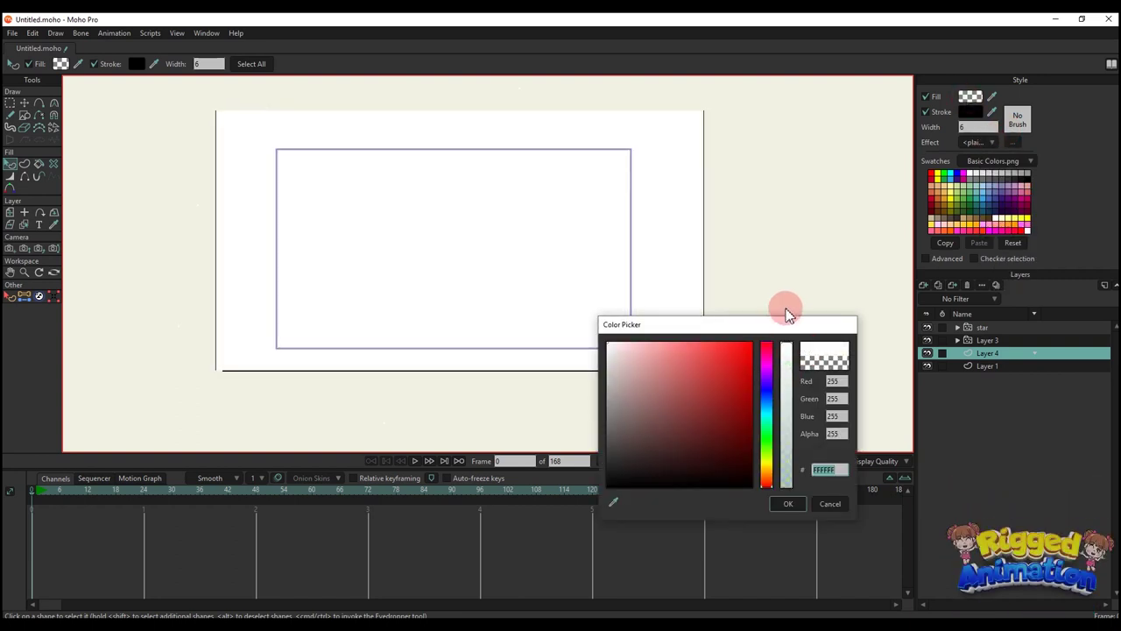
pyautogui.click(786, 507)
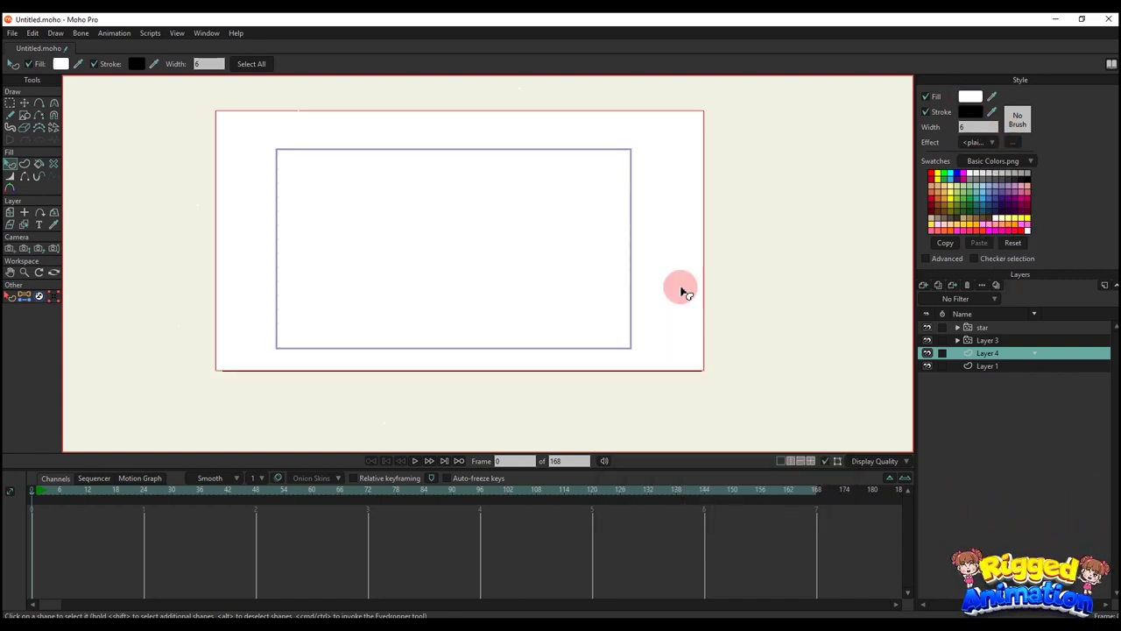
pyautogui.click(926, 112)
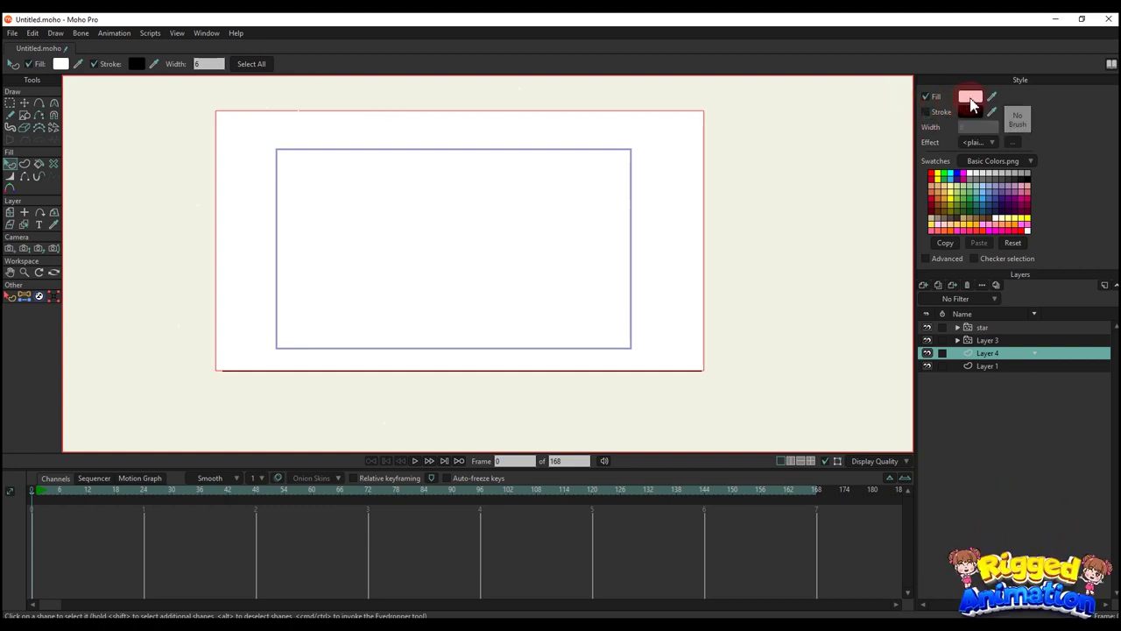
# Step: Apply a Gradient effect to the rectangle, replacing the black end stop with the middle stop recolored to 003D31
pyautogui.click(994, 145)
pyautogui.click(1012, 207)
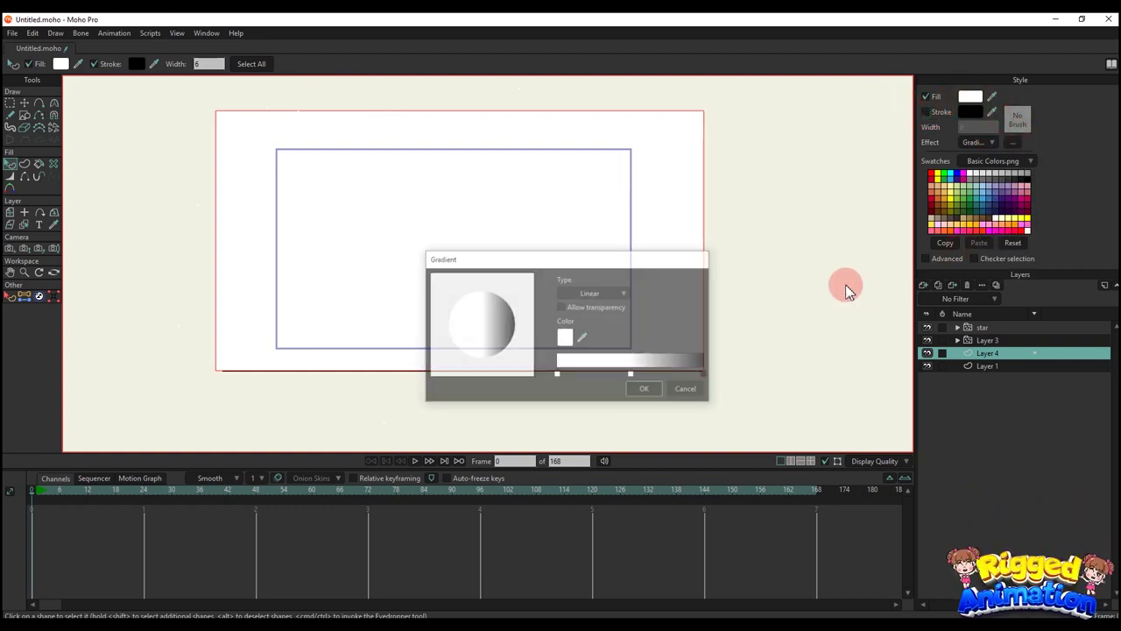
pyautogui.click(705, 375)
pyautogui.press('BackSpace')
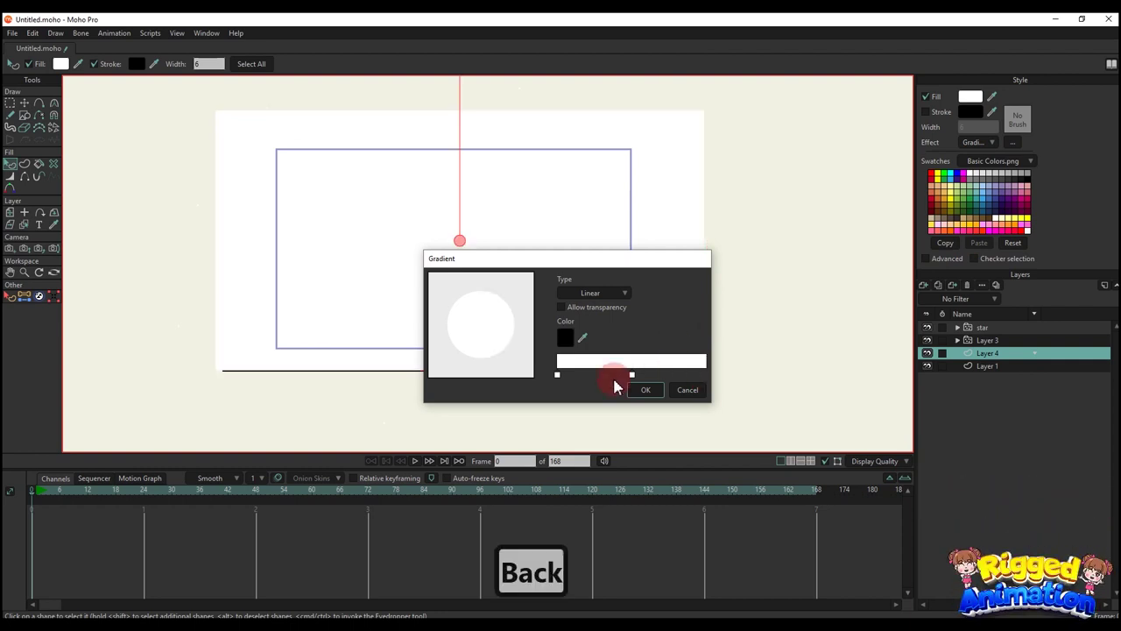
pyautogui.moveTo(632, 375); pyautogui.dragTo(711, 375)
pyautogui.doubleClick(705, 375)
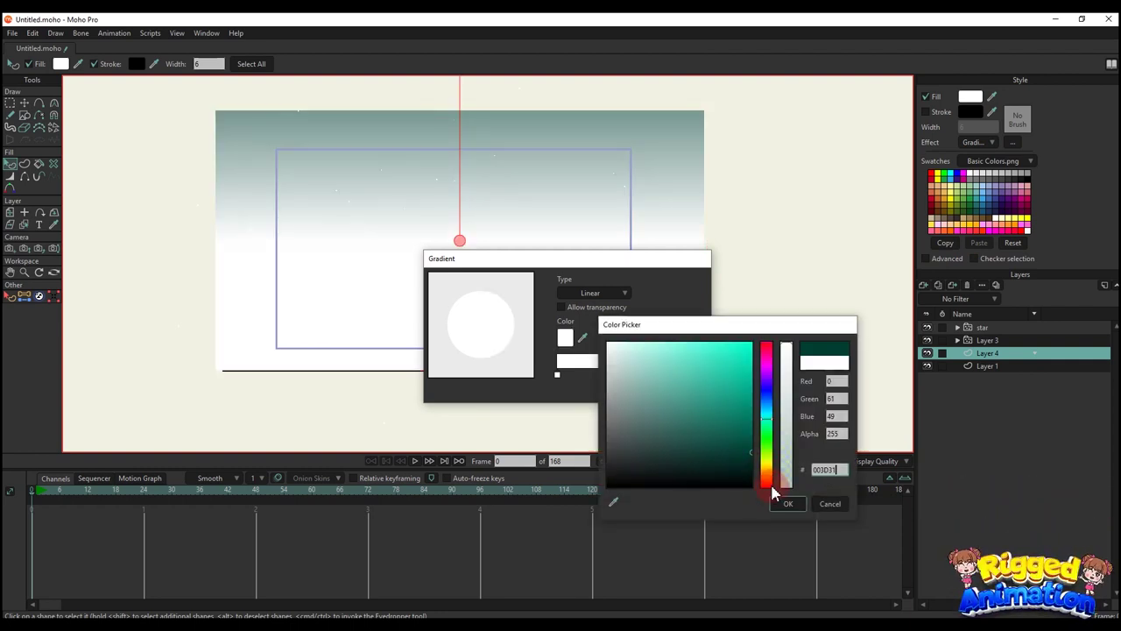
pyautogui.click(778, 502)
# Step: Make the rectangle's gradient radial with transparency allowed, and set its start stop's color to 001C21
pyautogui.click(608, 293)
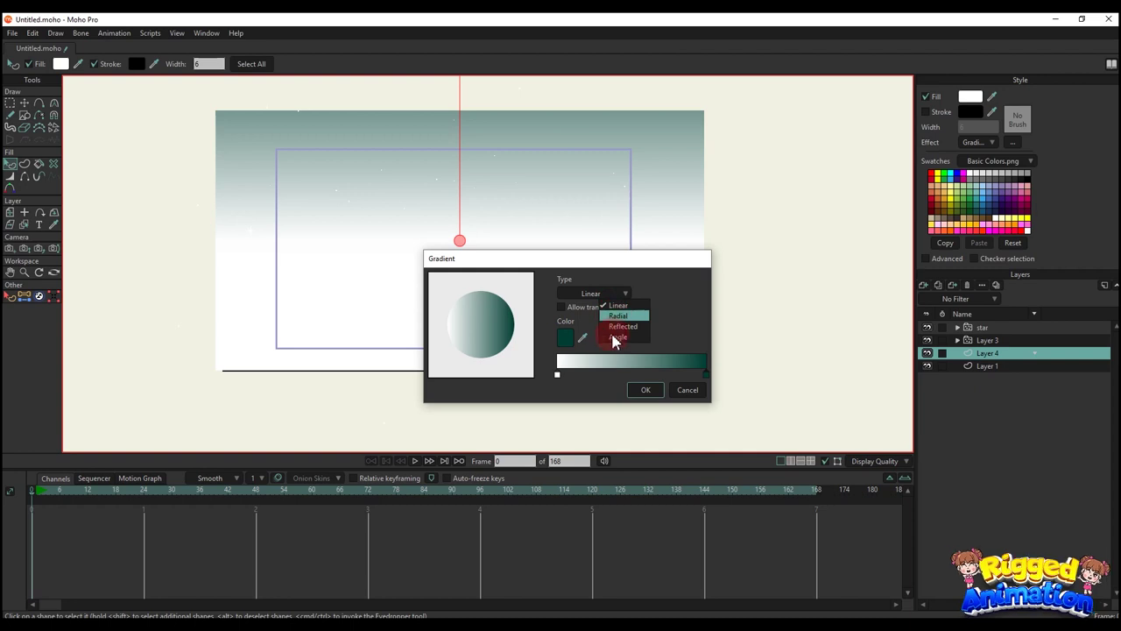
pyautogui.click(617, 316)
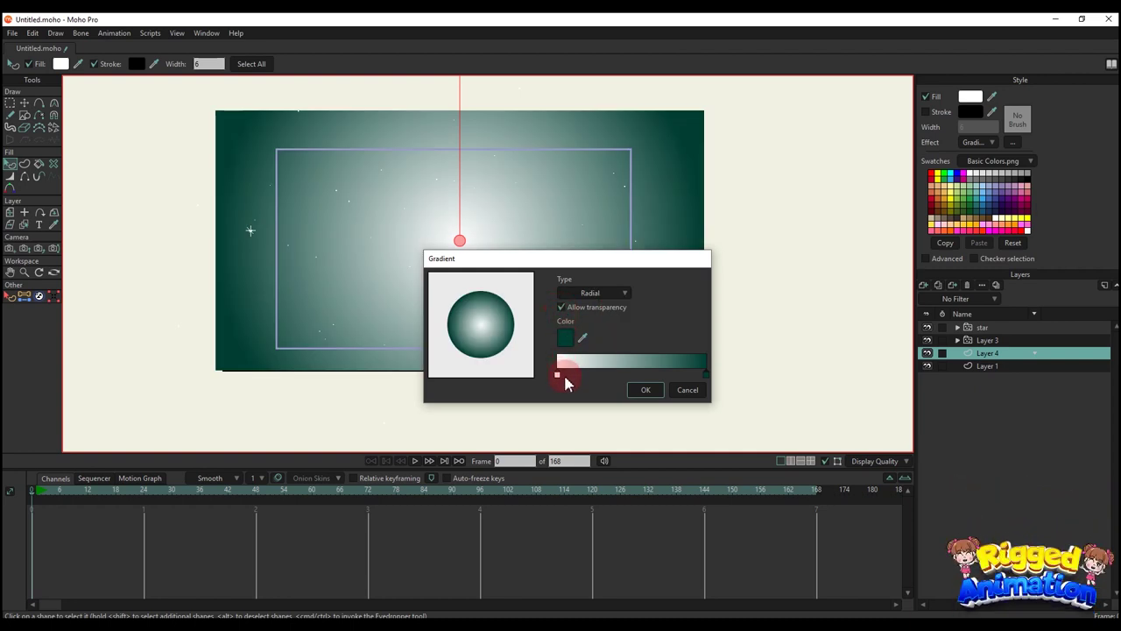
pyautogui.doubleClick(557, 377)
pyautogui.moveTo(766, 449); pyautogui.dragTo(768, 418)
pyautogui.click(777, 502)
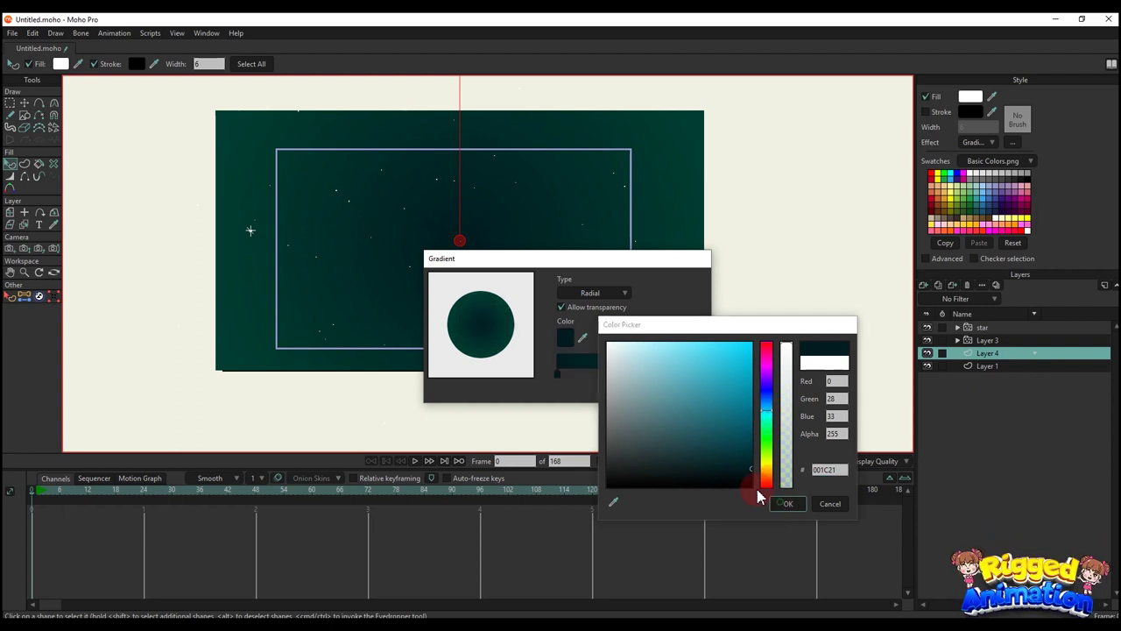
# Step: Reverse the radial gradient's stops so the green color sits at the centre and the dark teal at the outer edge
pyautogui.moveTo(559, 374); pyautogui.dragTo(630, 374)
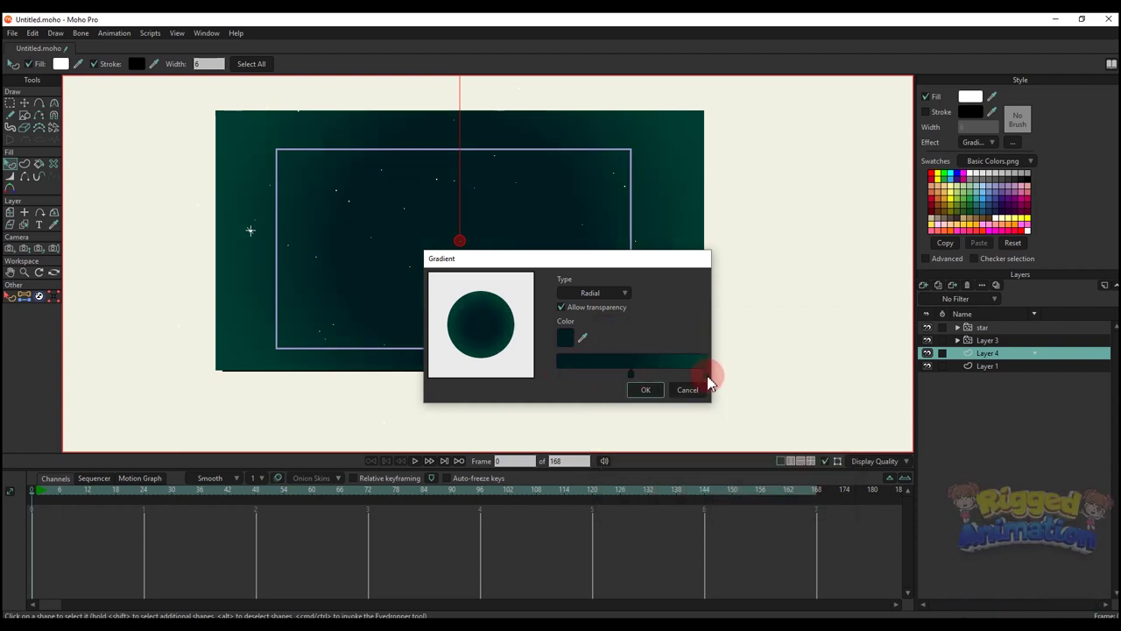
pyautogui.moveTo(706, 375); pyautogui.dragTo(487, 372)
pyautogui.moveTo(644, 372); pyautogui.dragTo(689, 377)
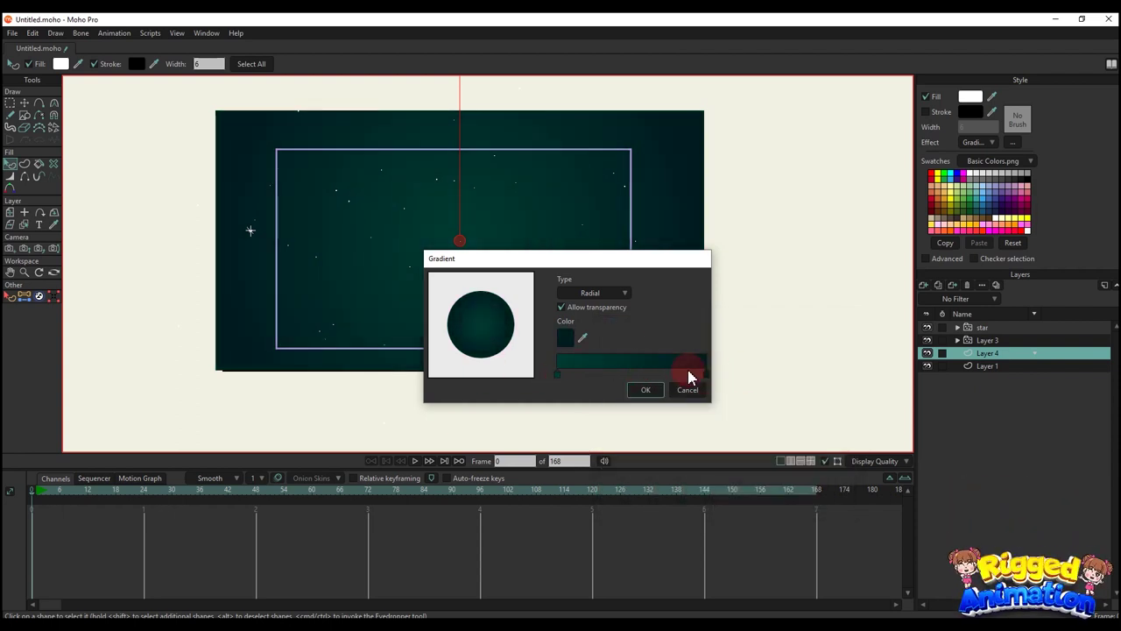
pyautogui.moveTo(625, 258); pyautogui.dragTo(870, 187)
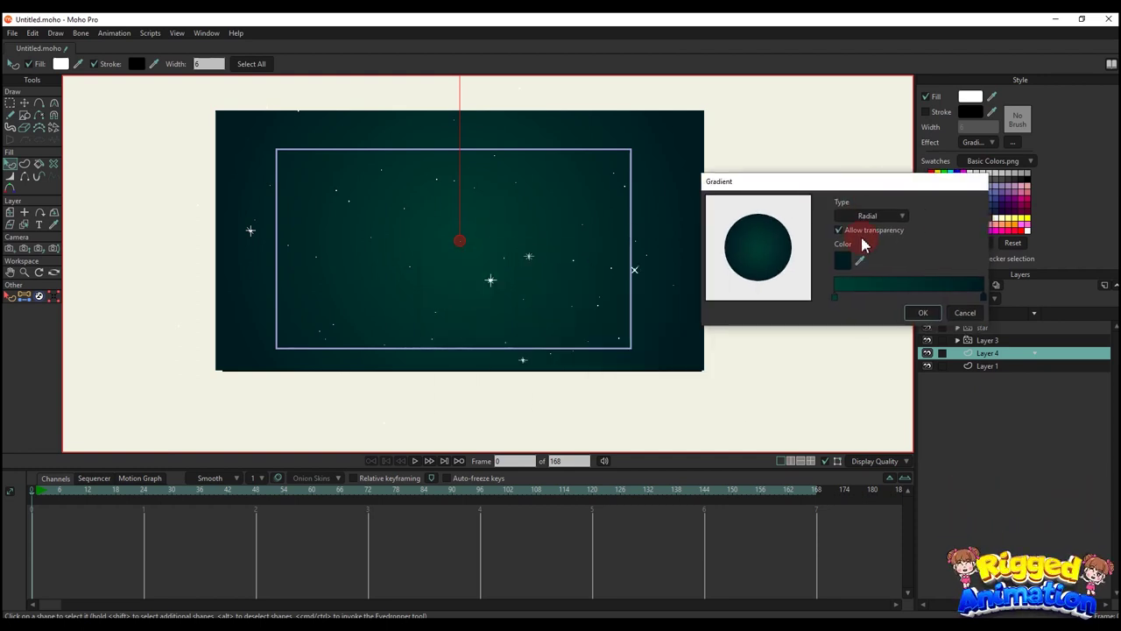
# Step: Recolor the gradient's centre stop to 00241E and apply the gradient to the background rectangle
pyautogui.doubleClick(834, 298)
pyautogui.click(770, 420)
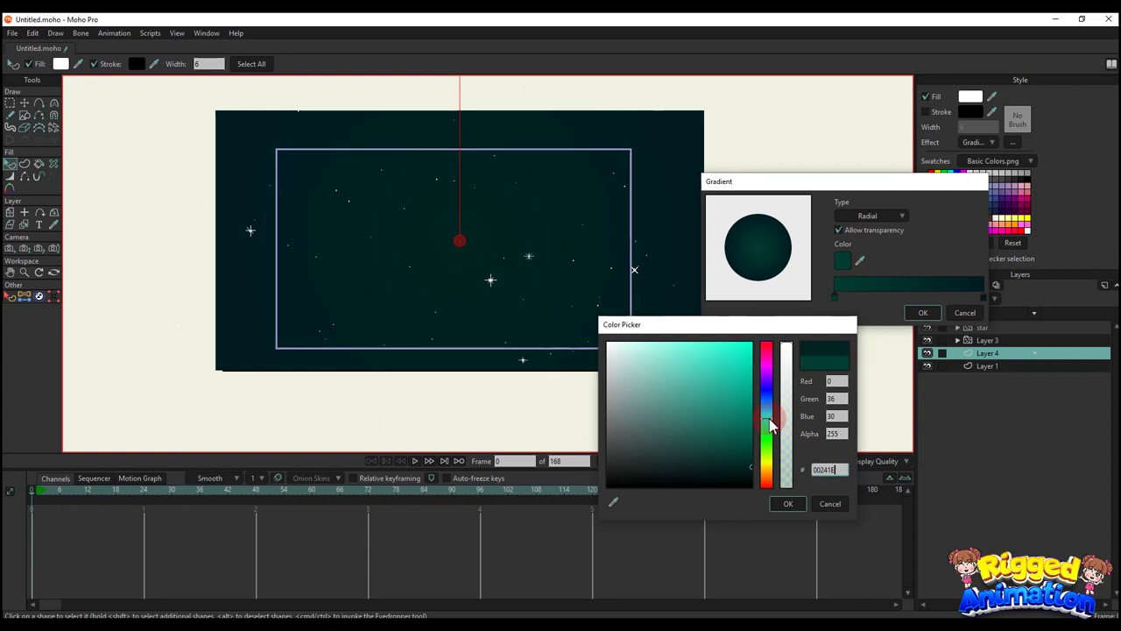
pyautogui.click(796, 508)
pyautogui.scroll(-3, 477, 204)
pyautogui.click(922, 315)
pyautogui.scroll(1, 437, 197)
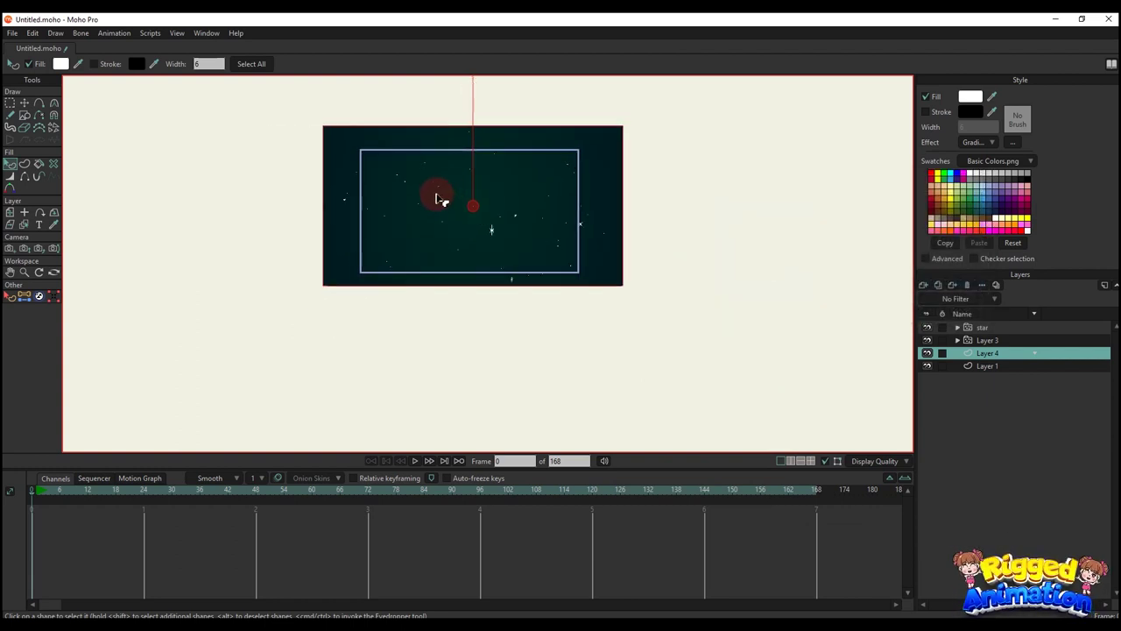
# Step: Widen the camera view and track the camera to X -0.0191, Y 0.0450 so its frame nearly covers the background
pyautogui.press('4')
pyautogui.press('5')
pyautogui.press('4')
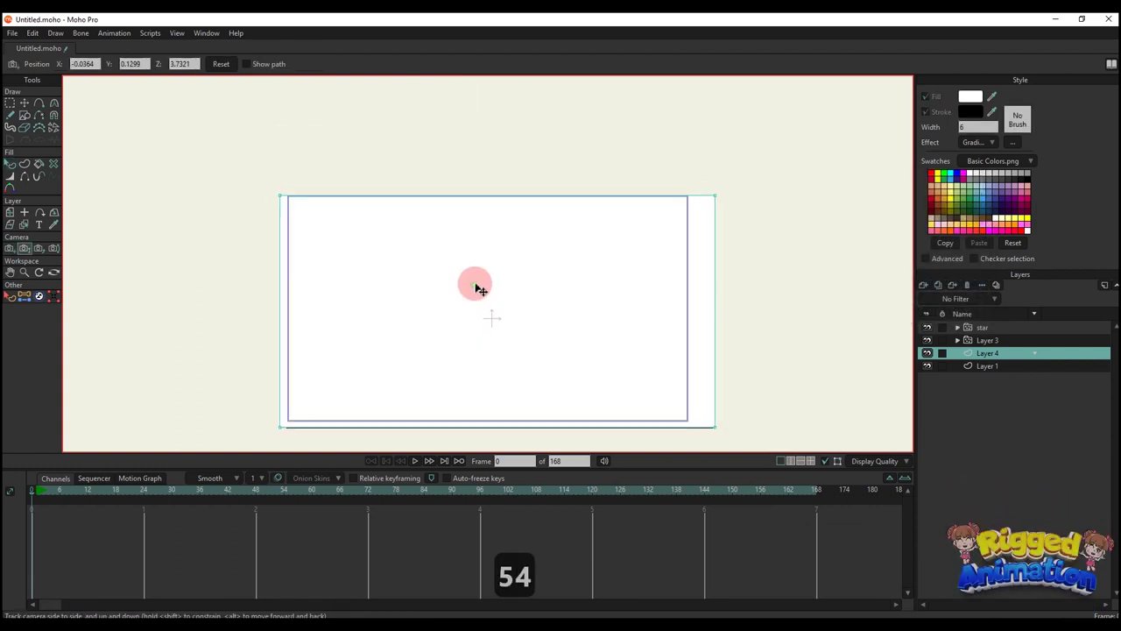
pyautogui.moveTo(475, 284); pyautogui.dragTo(476, 301)
pyautogui.scroll(1, 481, 306)
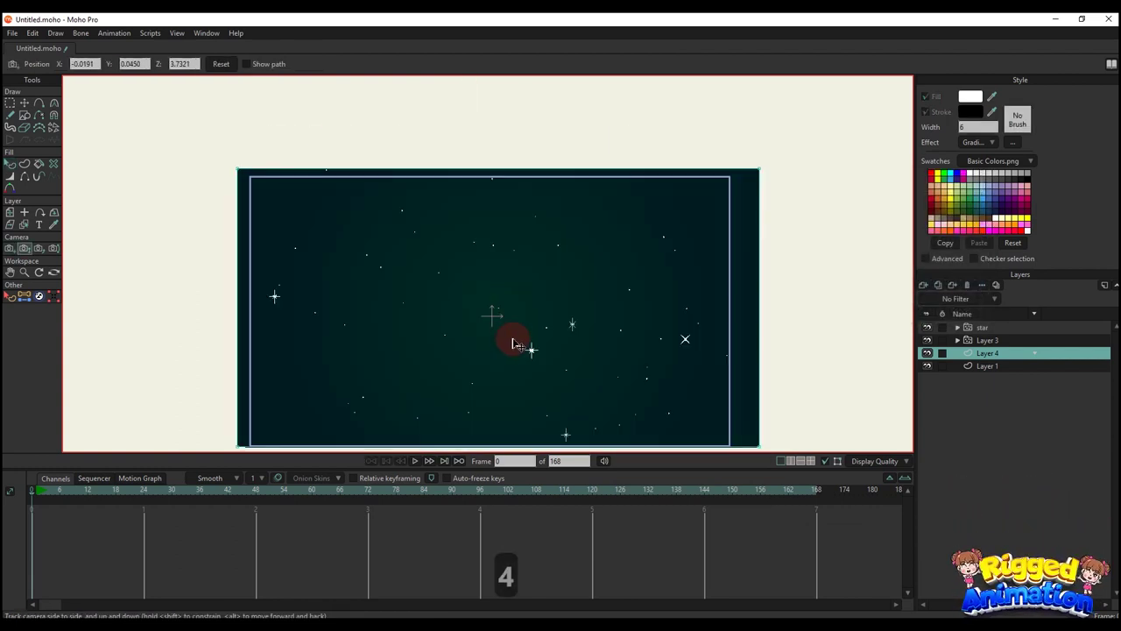
# Step: Advance frame by frame from frame 2 to about frame 36 to examine the star particles against the background
pyautogui.click(40, 489)
pyautogui.press('Right')
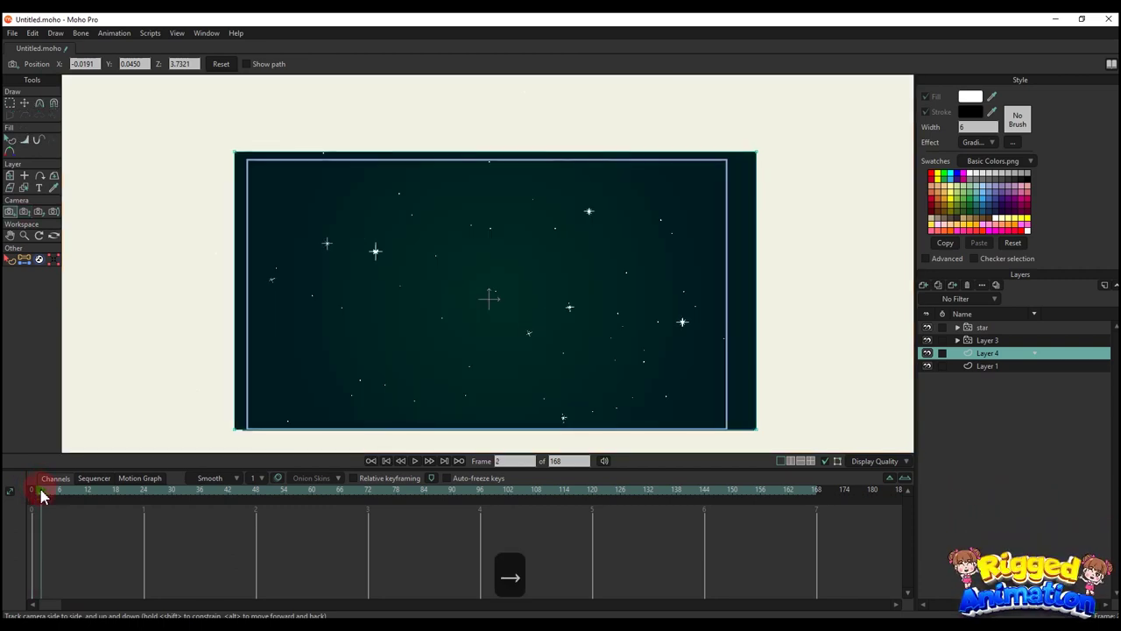
pyautogui.press('Right')
pyautogui.press('Right')
pyautogui.press('Right')
pyautogui.press('Right')
pyautogui.press('Right')
pyautogui.press('Right')
pyautogui.press('Right')
pyautogui.press('Right')
pyautogui.press('Right')
pyautogui.press('Right')
pyautogui.press('Right')
pyautogui.press('Right')
pyautogui.press('Right')
pyautogui.press('Right')
pyautogui.press('Right')
pyautogui.press('Right')
pyautogui.press('Right')
pyautogui.press('Right')
pyautogui.press('Right')
pyautogui.press('Right')
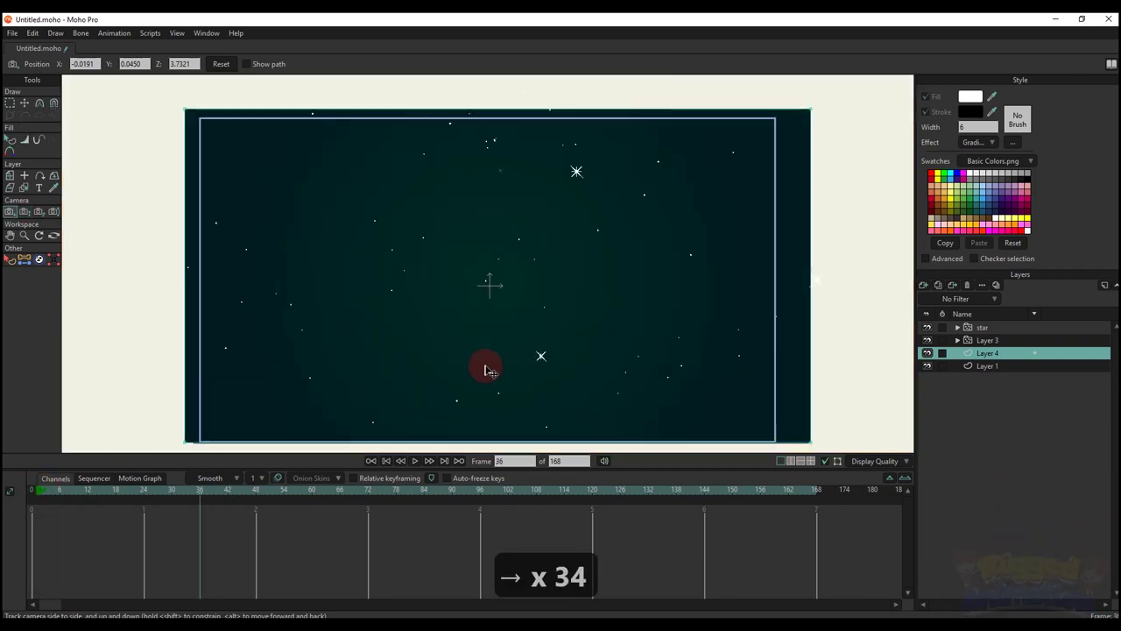
pyautogui.press('Right')
# Step: Reopen the background gradient's settings and recolor its outer stop to the dark navy 000F21
pyautogui.click(1013, 142)
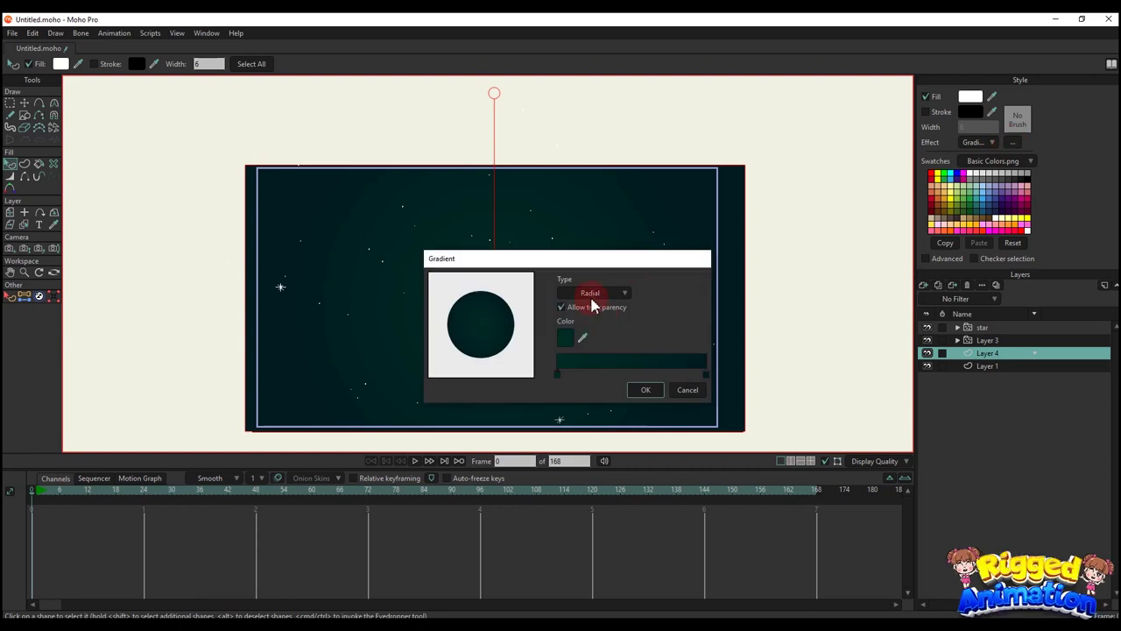
pyautogui.moveTo(644, 248); pyautogui.dragTo(784, 196)
pyautogui.click(845, 312)
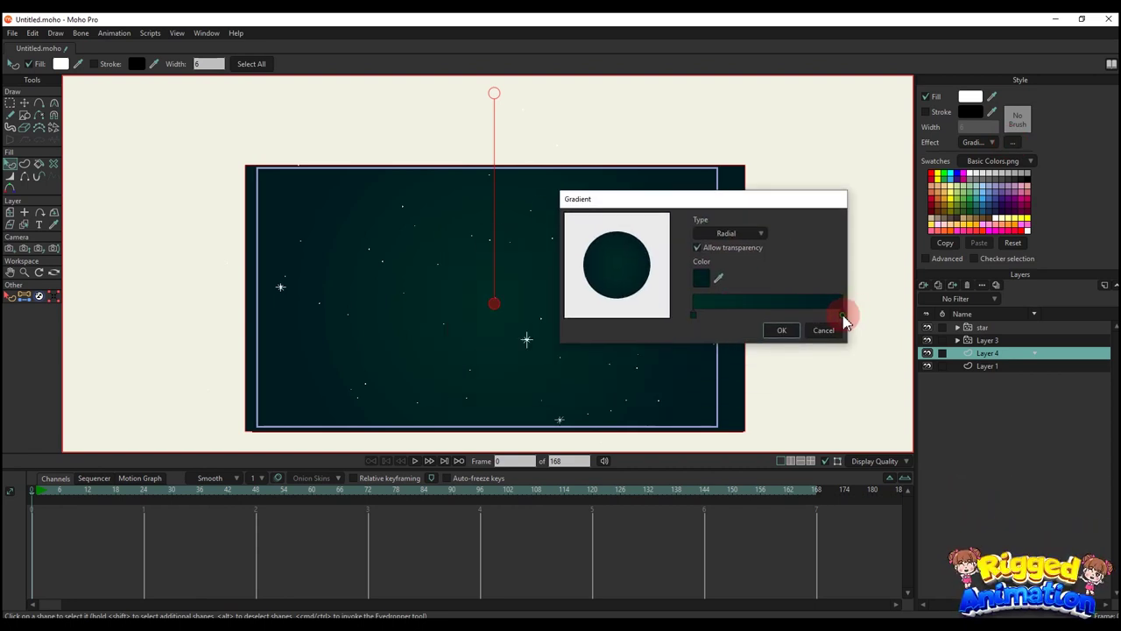
pyautogui.doubleClick(844, 315)
pyautogui.moveTo(767, 389); pyautogui.dragTo(783, 400)
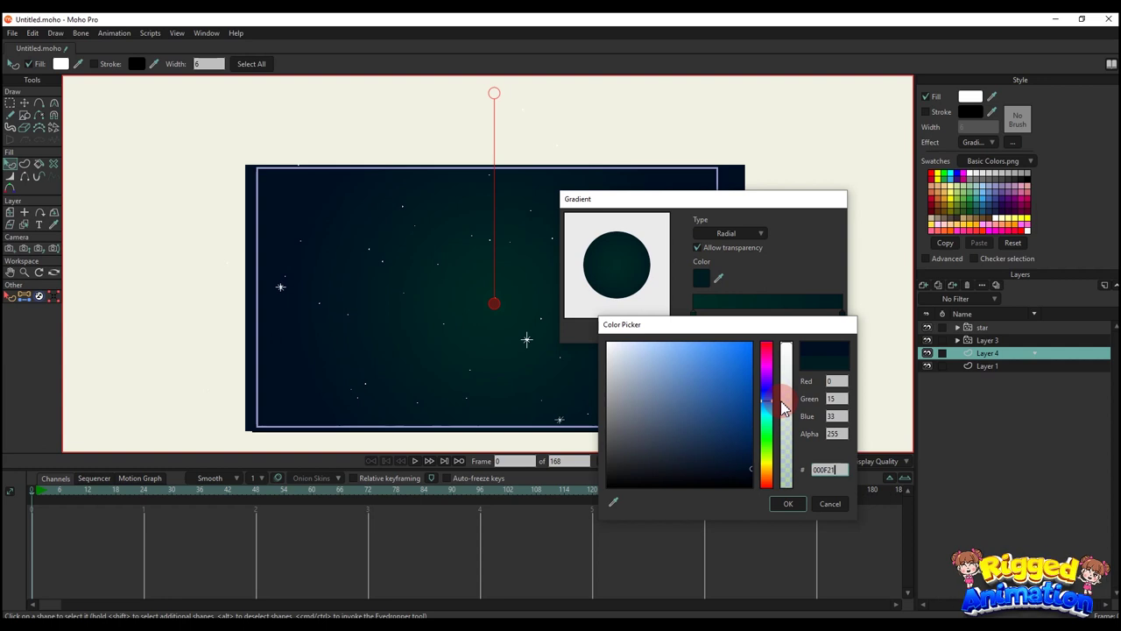
pyautogui.click(789, 503)
# Step: Recolor the gradient's centre stop to the blue-teal 002A36 and apply the gradient
pyautogui.click(690, 313)
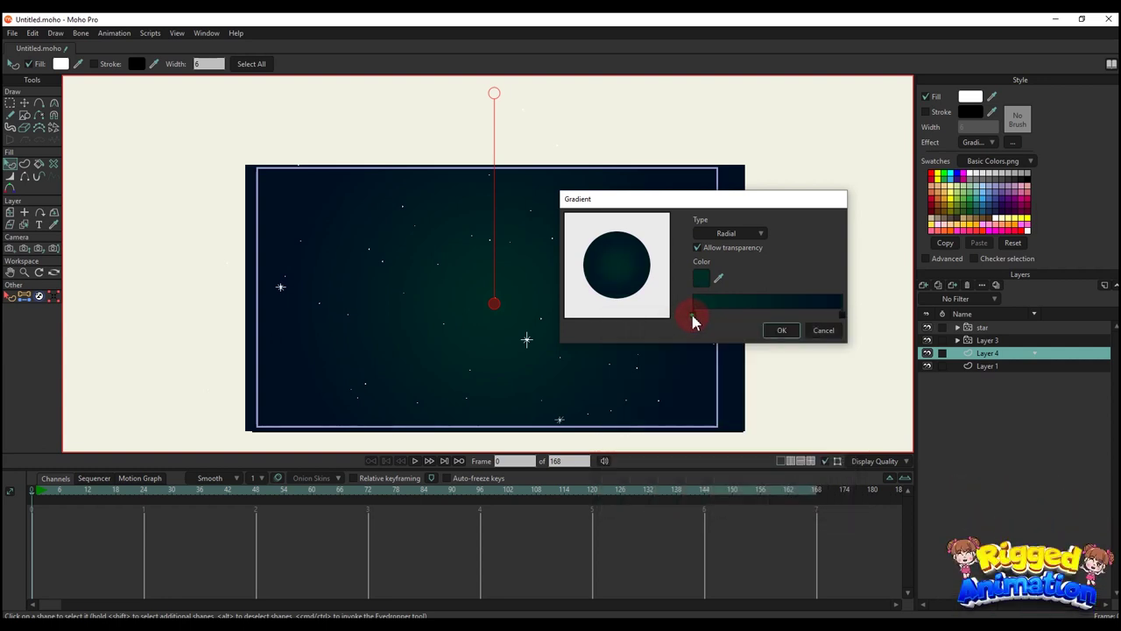
pyautogui.moveTo(765, 400); pyautogui.dragTo(773, 452)
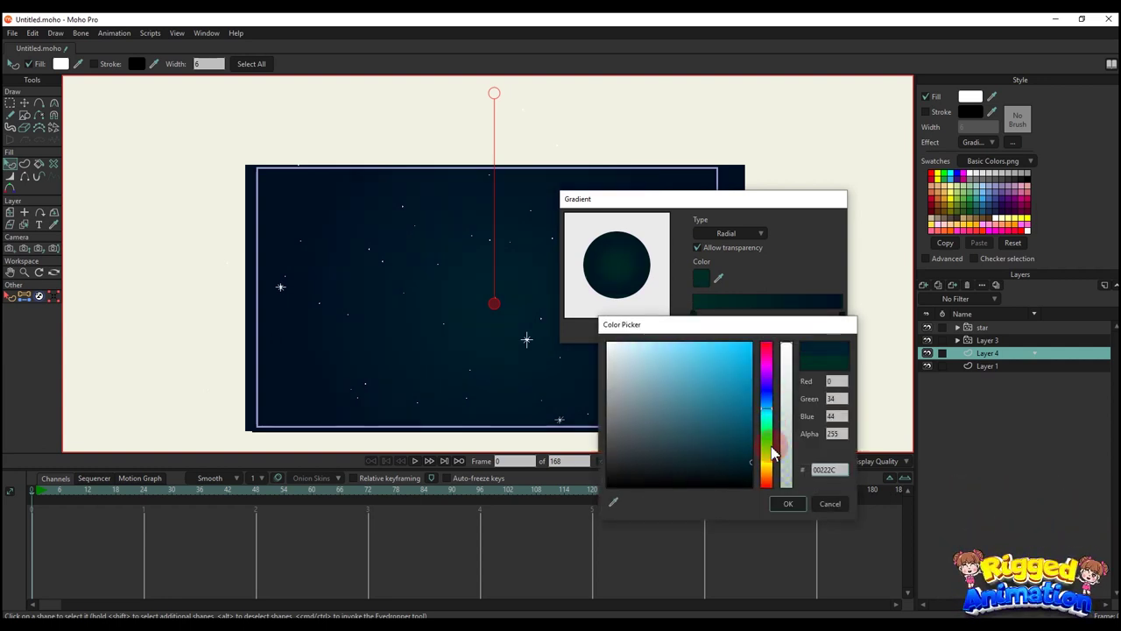
pyautogui.click(748, 447)
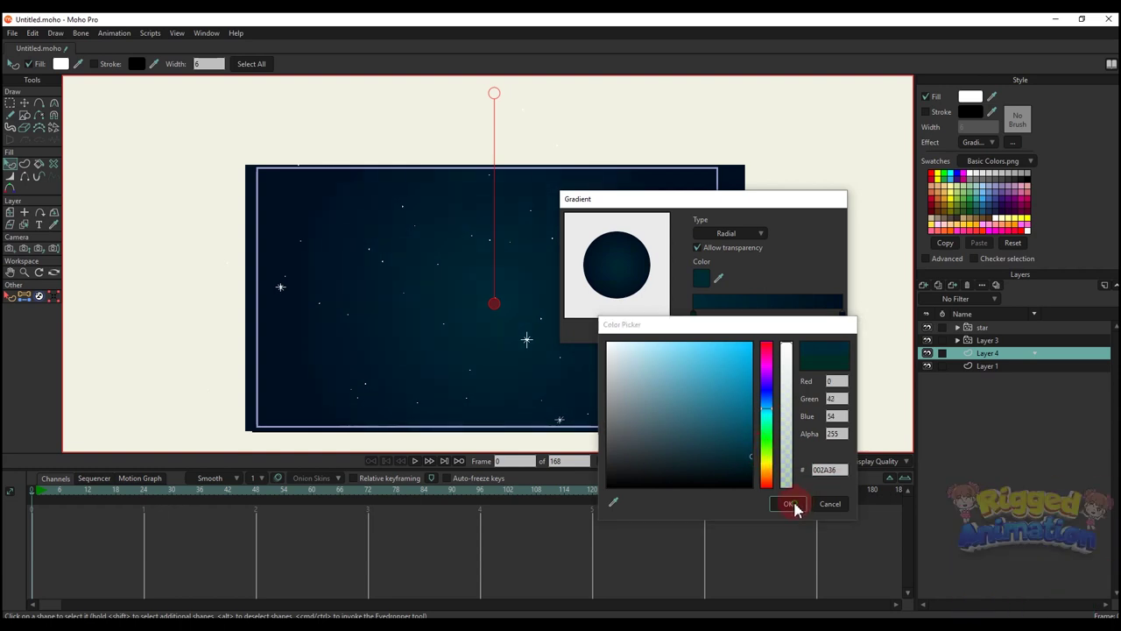
pyautogui.click(788, 503)
pyautogui.click(821, 329)
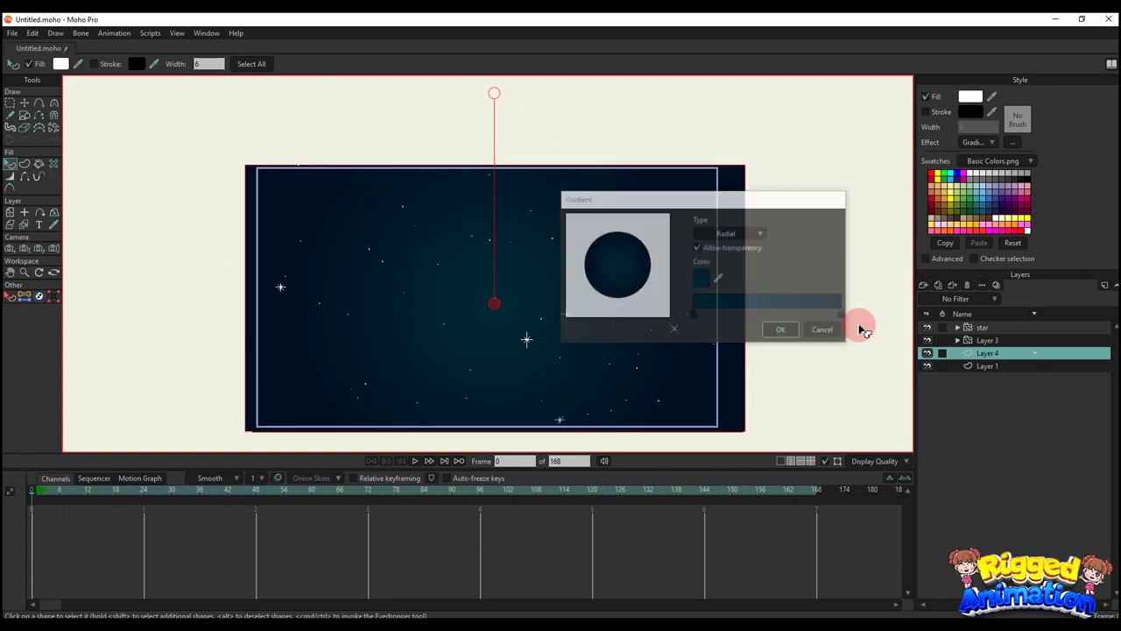
pyautogui.scroll(-1, 592, 346)
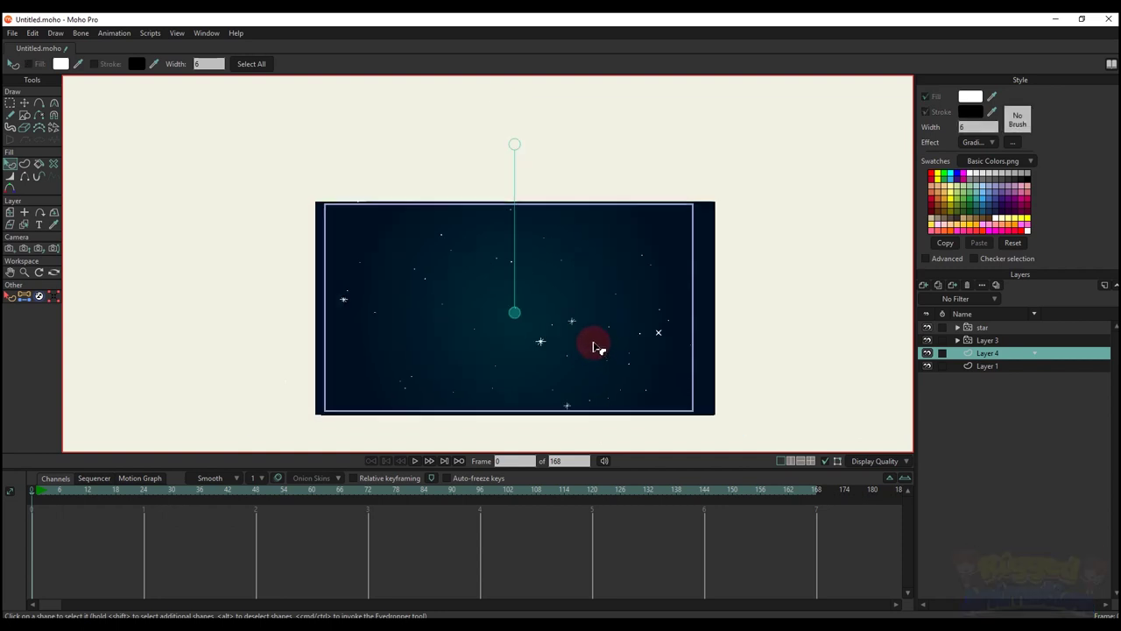
# Step: Preview the animation with the Layer 3 particle layer selected, advancing to frame 45 to examine the stars' movement and twinkling
pyautogui.click(996, 341)
pyautogui.press('space')
pyautogui.press('space')
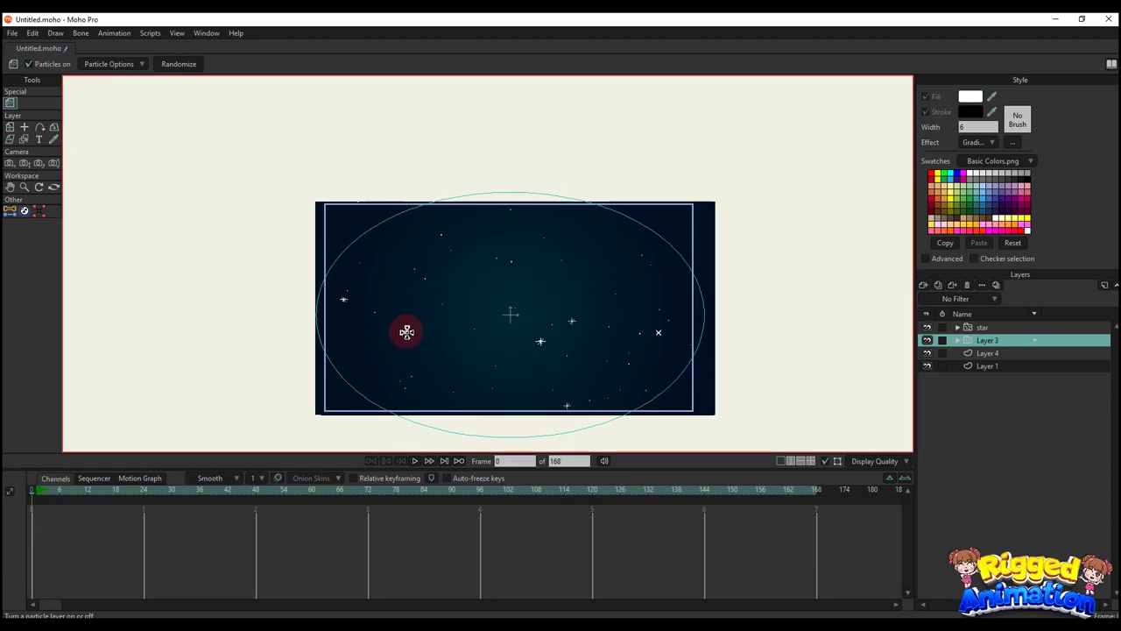
pyautogui.press('Right')
pyautogui.press('Right')
pyautogui.press('Right')
pyautogui.press('Right')
pyautogui.press('Right')
pyautogui.press('Right')
pyautogui.press('Right')
pyautogui.press('Right')
pyautogui.press('Right')
pyautogui.press('Right')
pyautogui.press('Right')
pyautogui.press('Right')
pyautogui.press('Right')
pyautogui.press('Right')
pyautogui.press('Right')
pyautogui.press('Right')
pyautogui.press('Right')
pyautogui.press('Right')
pyautogui.press('Right')
pyautogui.press('Right')
pyautogui.press('Right')
pyautogui.press('Right')
pyautogui.press('Right')
pyautogui.press('Right')
pyautogui.press('Right')
pyautogui.press('Right')
pyautogui.press('Right')
pyautogui.press('Right')
pyautogui.press('Right')
pyautogui.press('Right')
pyautogui.press('Right')
pyautogui.press('Right')
pyautogui.press('Right')
pyautogui.press('Right')
pyautogui.press('Right')
pyautogui.press('Right')
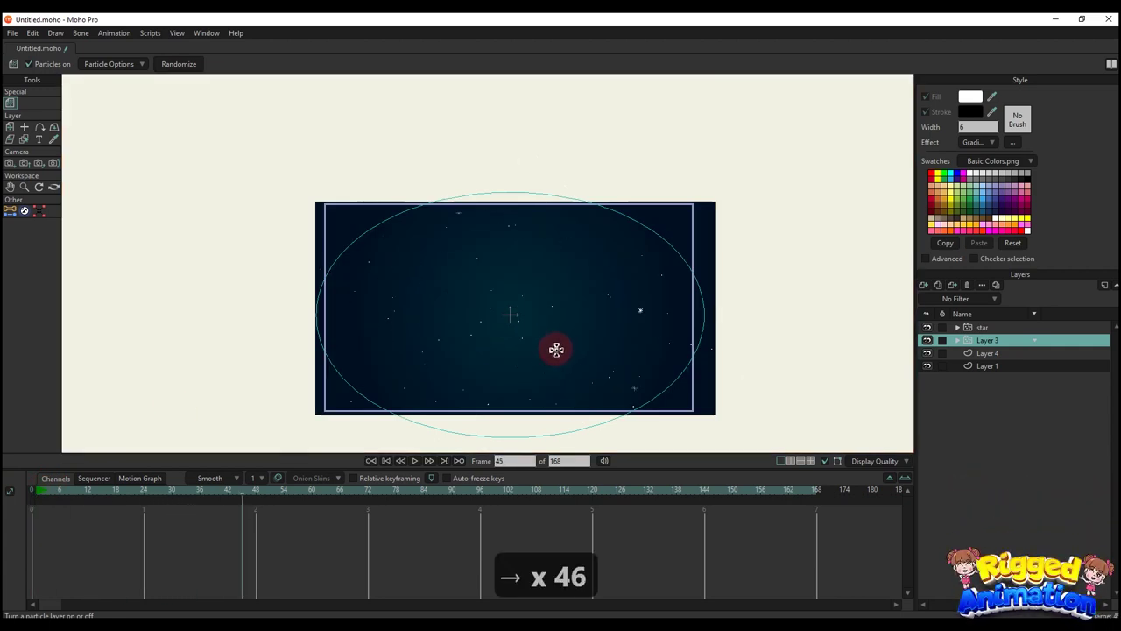